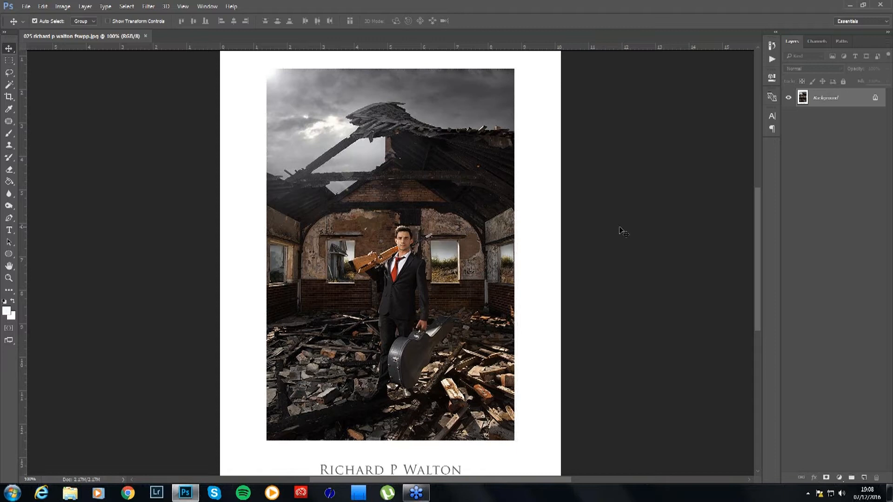
# View the finished reference image in full and close its document
pyautogui.press('ctrl')
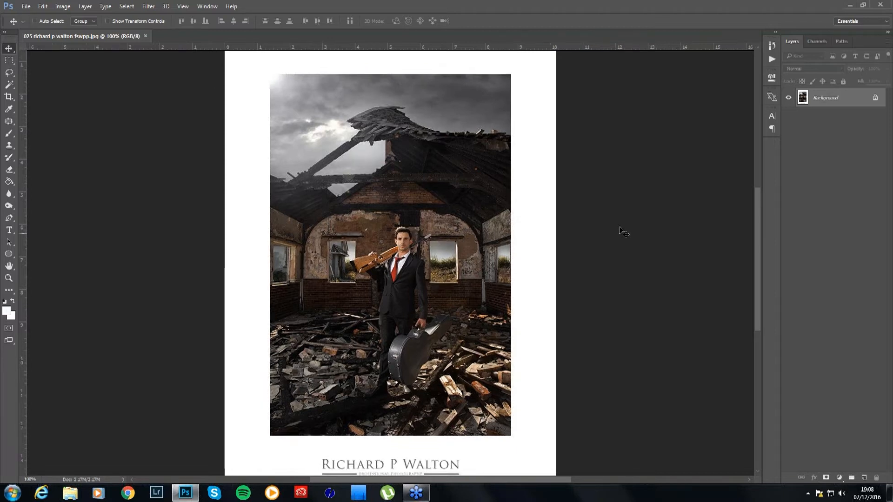
pyautogui.hotkey('ctrl', '-')
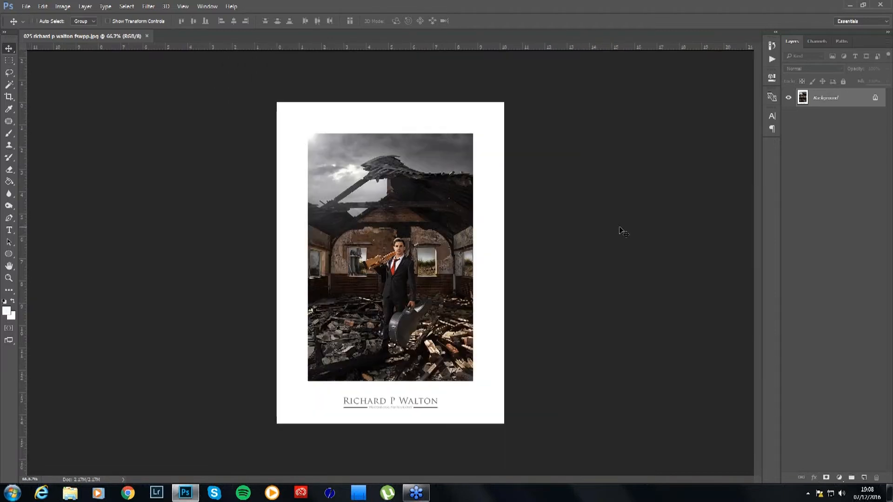
pyautogui.hotkey('ctrl', '+')
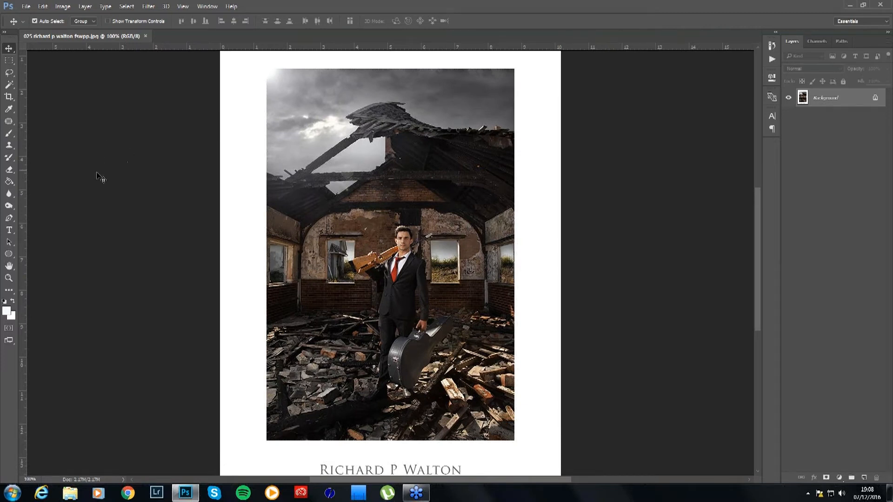
pyautogui.click(145, 36)
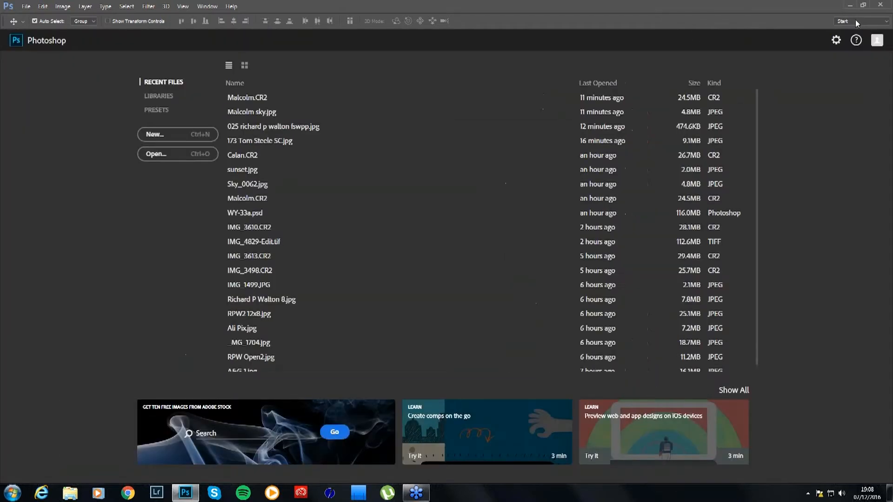
# Open the raw photo Malcolm.CR2 from the demonstration folder inside Photography Academy talk
pyautogui.click(189, 496)
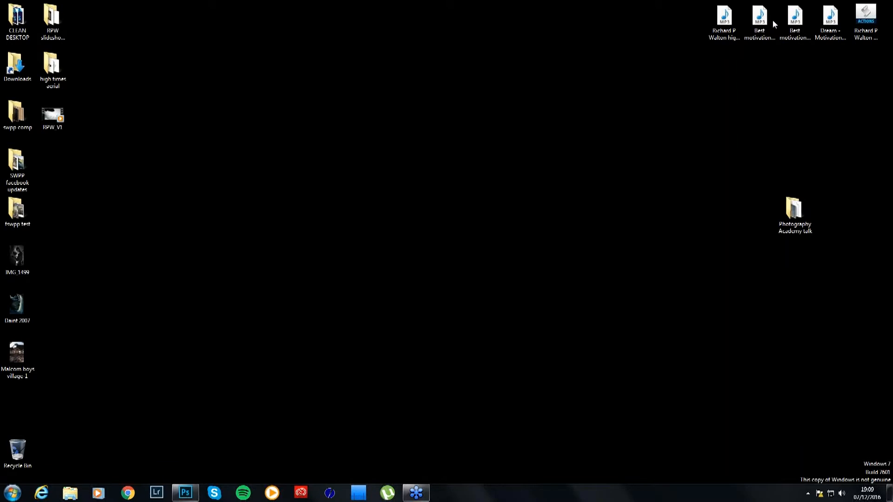
pyautogui.click(798, 207)
pyautogui.doubleClick(799, 207)
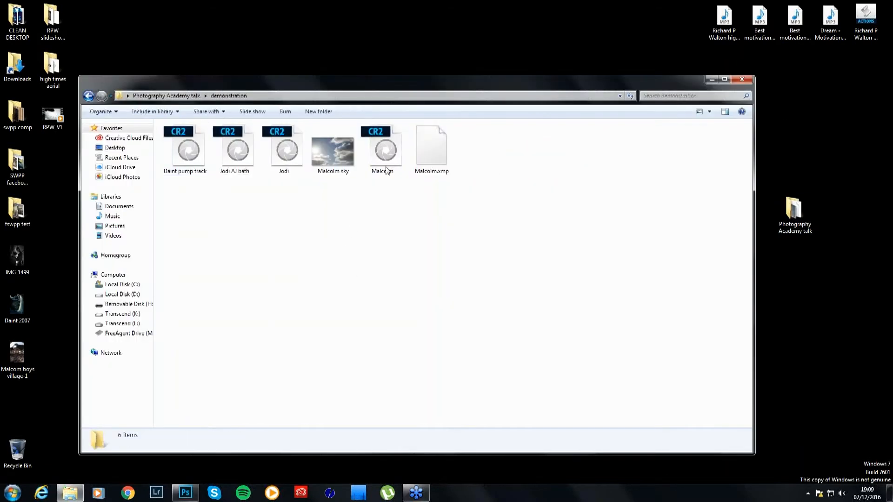
pyautogui.click(390, 155)
pyautogui.doubleClick(390, 154)
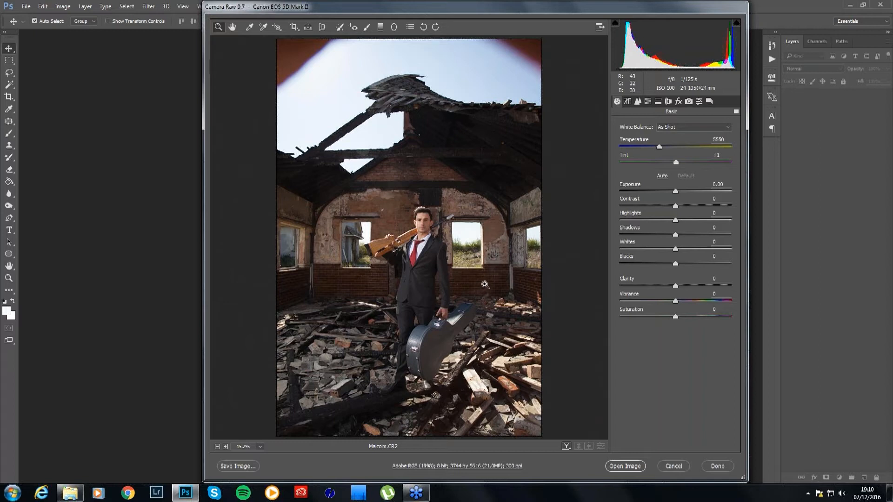
# Paint an Adjustment Brush correction with Highlights at -51 over the bright rubble beside the guitar case
pyautogui.click(367, 27)
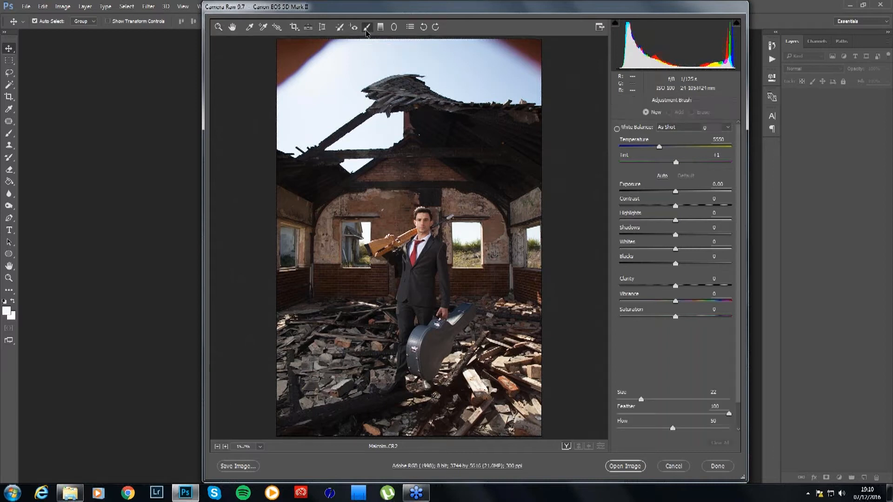
pyautogui.doubleClick(624, 195)
pyautogui.moveTo(673, 201); pyautogui.dragTo(648, 202)
pyautogui.moveTo(465, 372)
pyautogui.mouseDown()
pyautogui.moveTo(488, 382)
pyautogui.moveTo(507, 363)
pyautogui.moveTo(531, 386)
pyautogui.mouseUp()
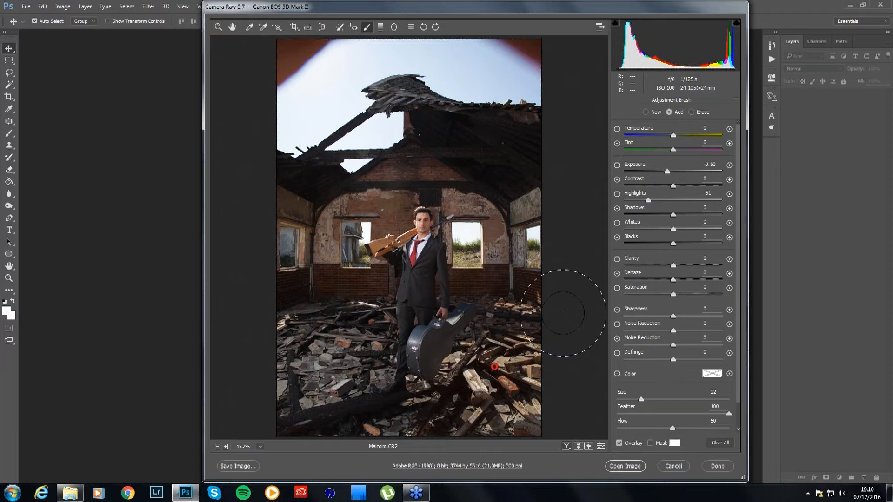
# Set the rubble brush correction's Highlights to -65 and Exposure to 0.00, and open the raw photo for editing
pyautogui.moveTo(648, 200)
pyautogui.mouseDown()
pyautogui.moveTo(618, 202)
pyautogui.moveTo(675, 205)
pyautogui.moveTo(646, 202)
pyautogui.moveTo(672, 201)
pyautogui.moveTo(657, 202)
pyautogui.mouseUp()
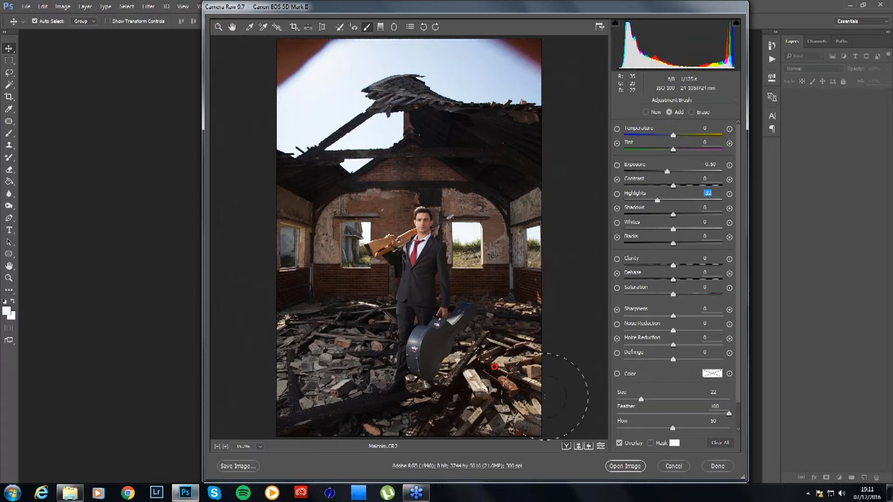
pyautogui.moveTo(658, 203); pyautogui.dragTo(642, 201)
pyautogui.moveTo(667, 171); pyautogui.dragTo(654, 170)
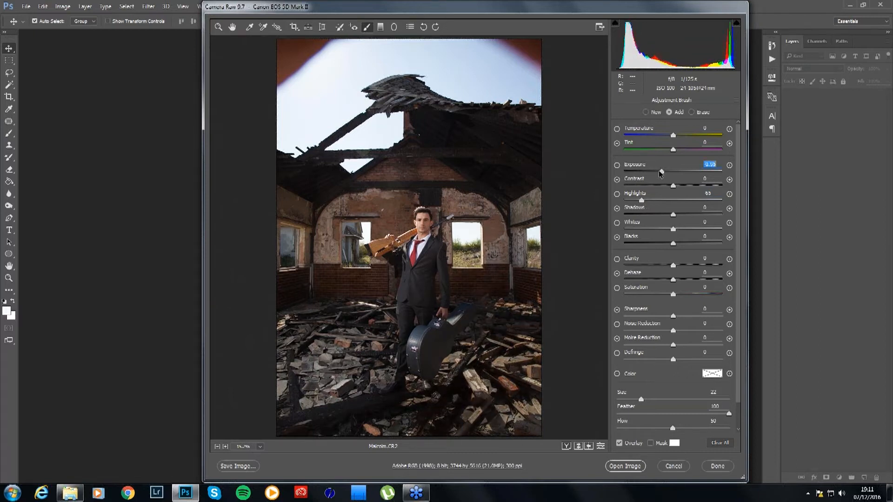
pyautogui.doubleClick(653, 171)
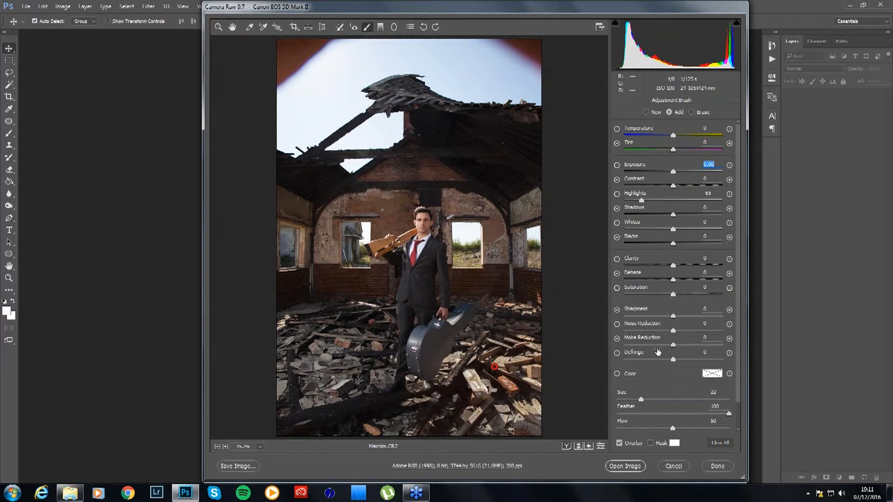
pyautogui.click(625, 467)
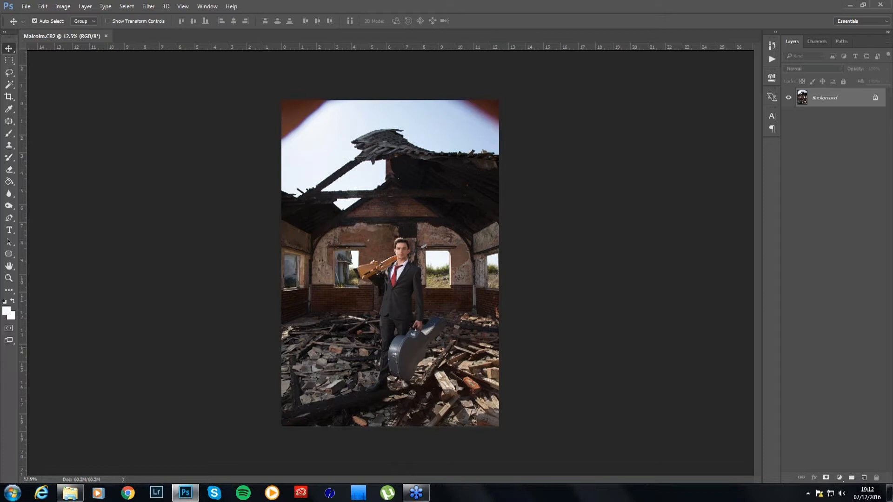
# Examine the opened photo closely and as a whole, covering the sky, burnt roof, windows, man and rubble
pyautogui.click(35, 21)
pyautogui.hotkey('ctrl', '+')
pyautogui.hotkey('ctrl', '+')
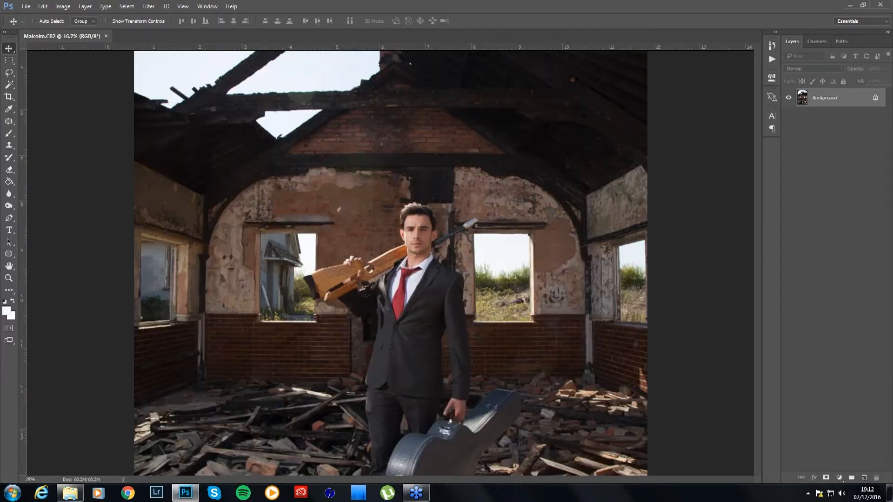
pyautogui.hotkey('ctrl', '+')
pyautogui.hotkey('ctrl', '+')
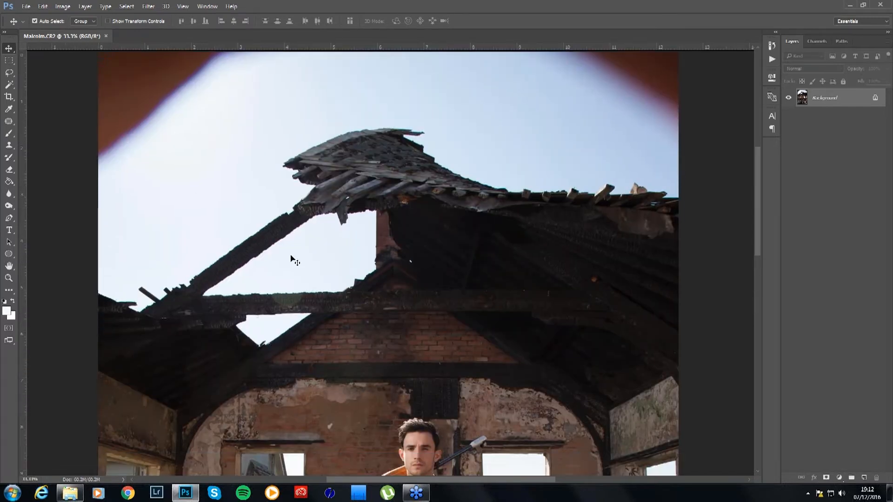
pyautogui.moveTo(310, 349); pyautogui.dragTo(307, 279)
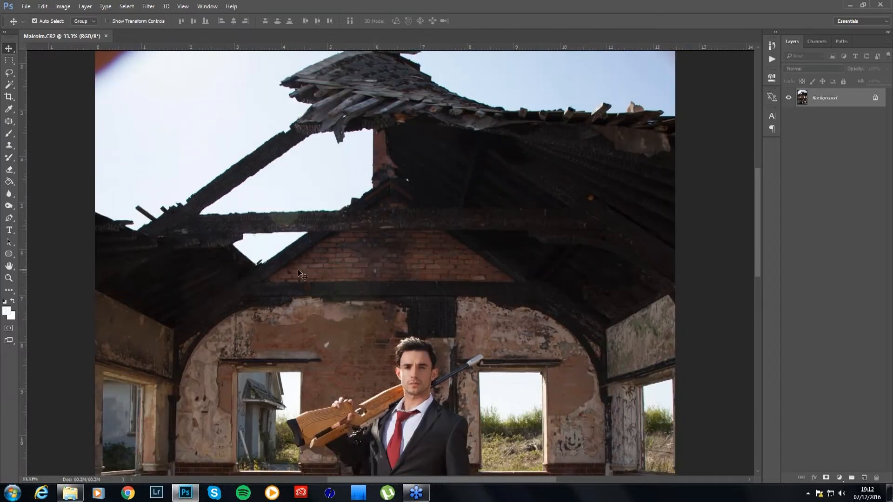
pyautogui.press('ctrl')
pyautogui.hotkey('ctrl', '-')
pyautogui.hotkey('ctrl', '-')
pyautogui.hotkey('ctrl', '-')
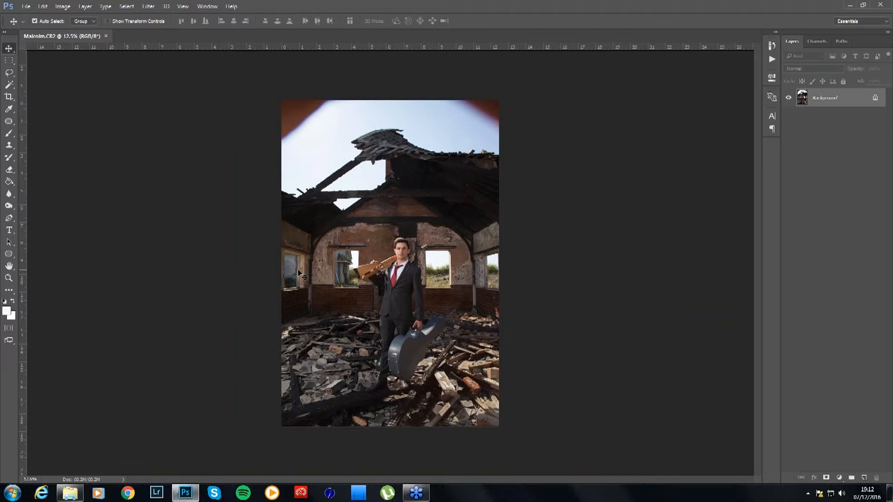
pyautogui.press('ctrl')
pyautogui.hotkey('ctrl', '+')
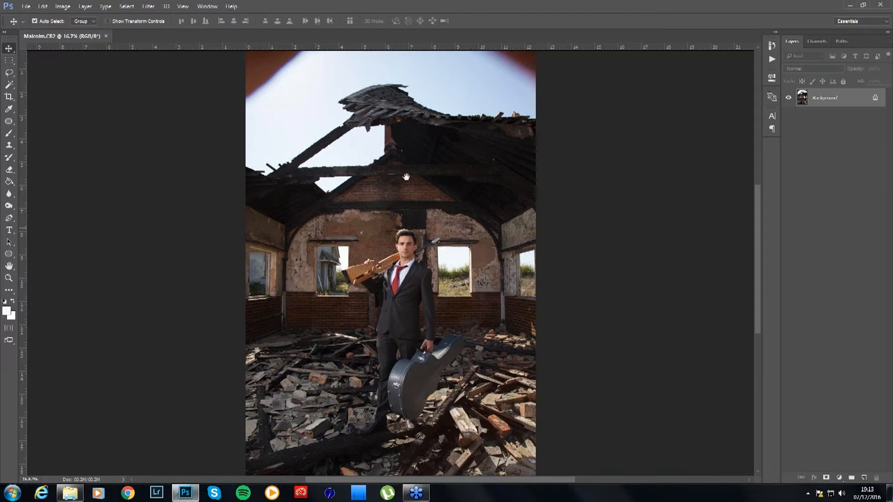
pyautogui.moveTo(398, 240); pyautogui.dragTo(398, 296)
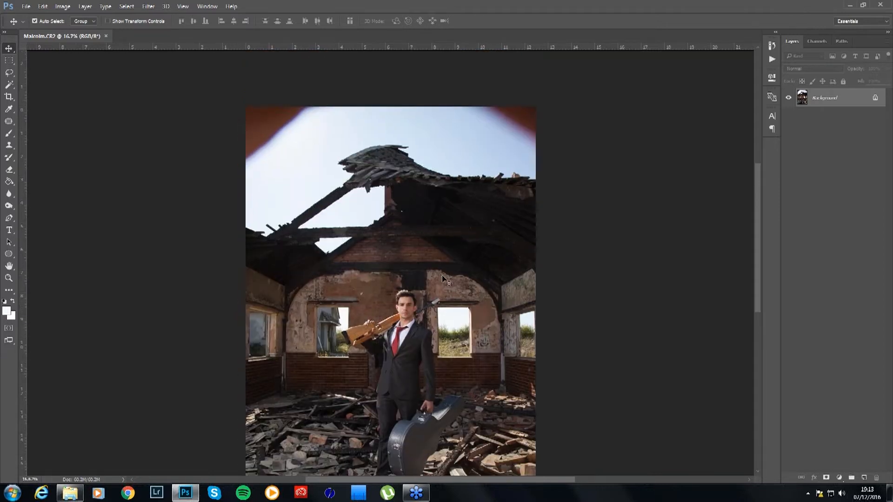
pyautogui.moveTo(392, 362); pyautogui.dragTo(397, 309)
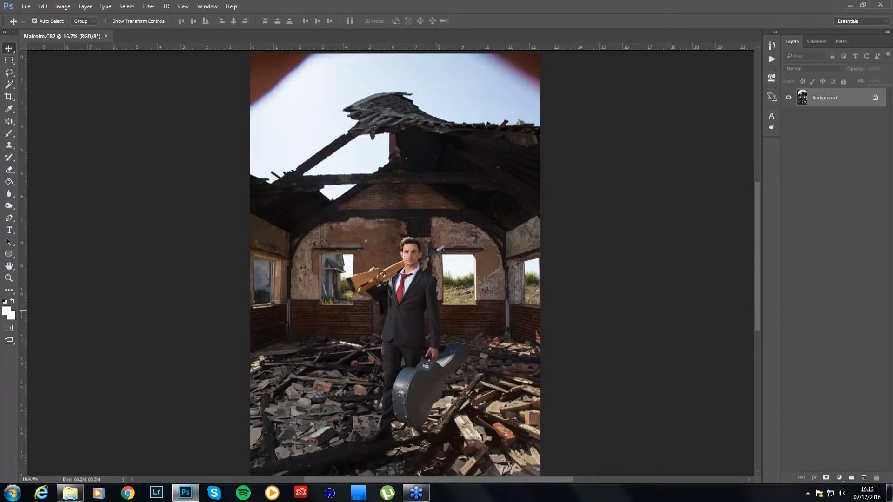
pyautogui.moveTo(421, 241); pyautogui.dragTo(417, 274)
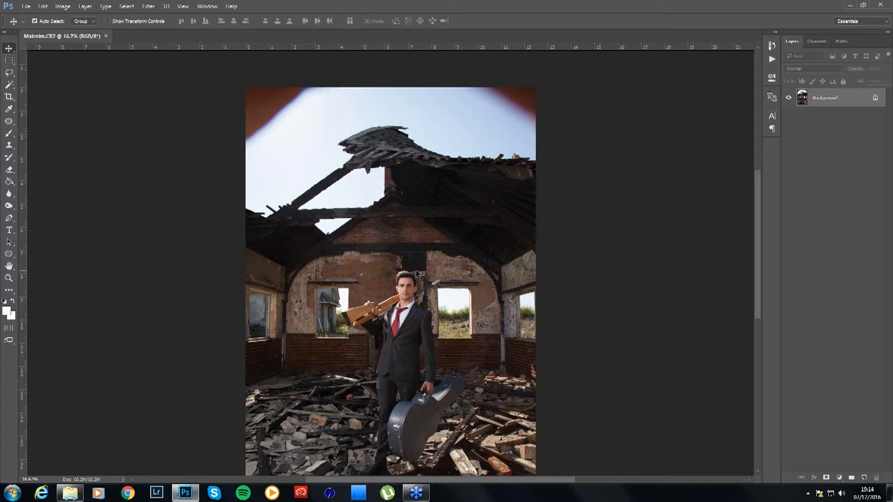
pyautogui.moveTo(393, 243); pyautogui.dragTo(393, 244)
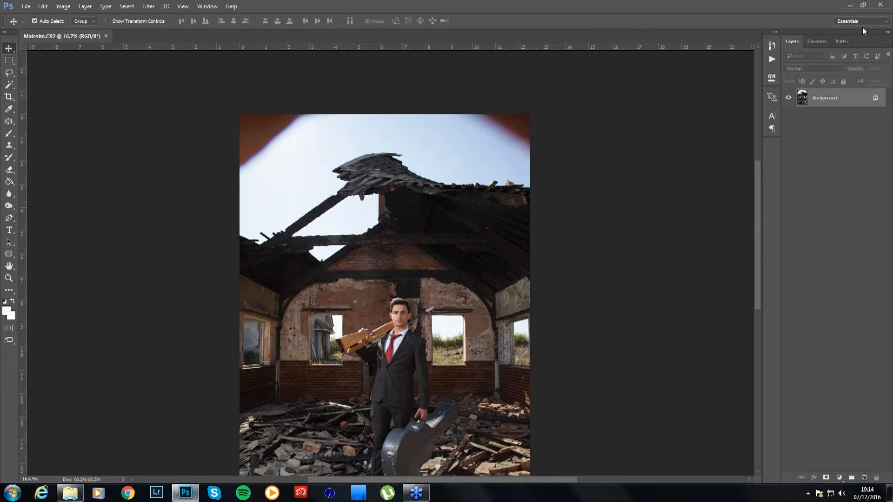
# Open Malcolm sky.jpg from the demonstration folder as a separate document and return to Malcolm.CR2
pyautogui.click(849, 5)
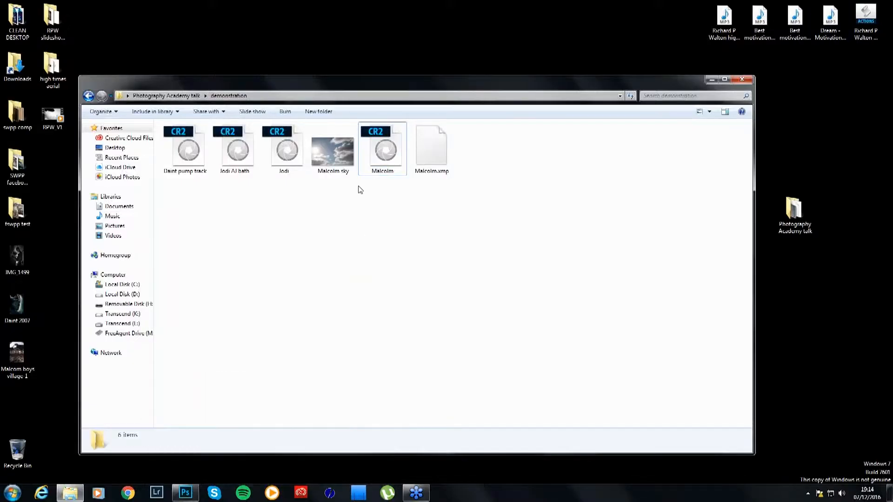
pyautogui.moveTo(329, 149); pyautogui.dragTo(308, 36)
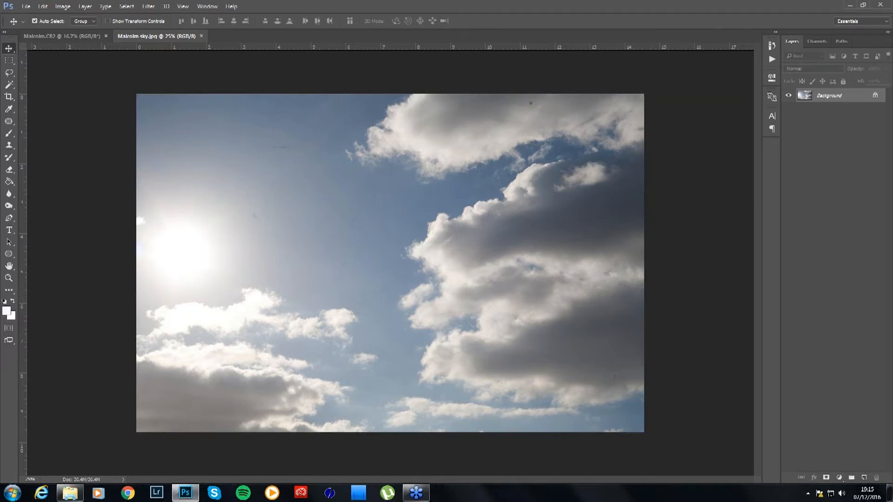
pyautogui.hotkey('ctrl', 'Tab')
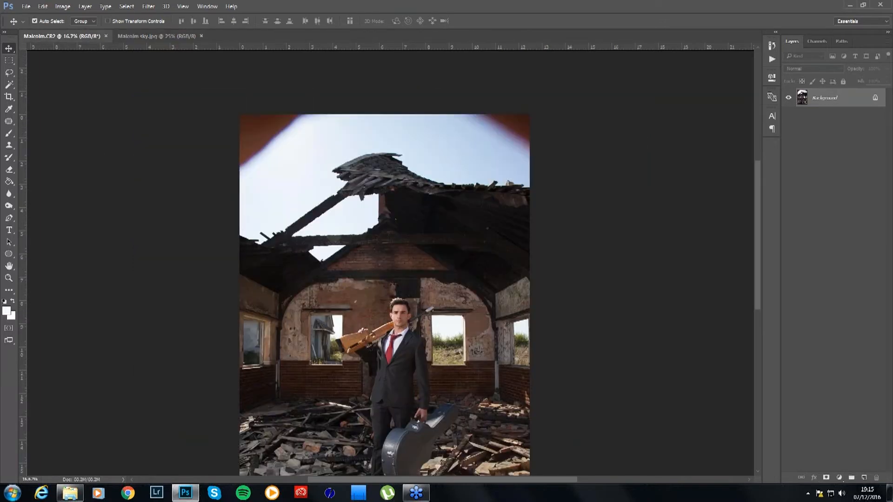
# Compare the light on the man's face with the sun in Malcolm sky.jpg, and examine the roof openings of the ruin
pyautogui.press('ctrl')
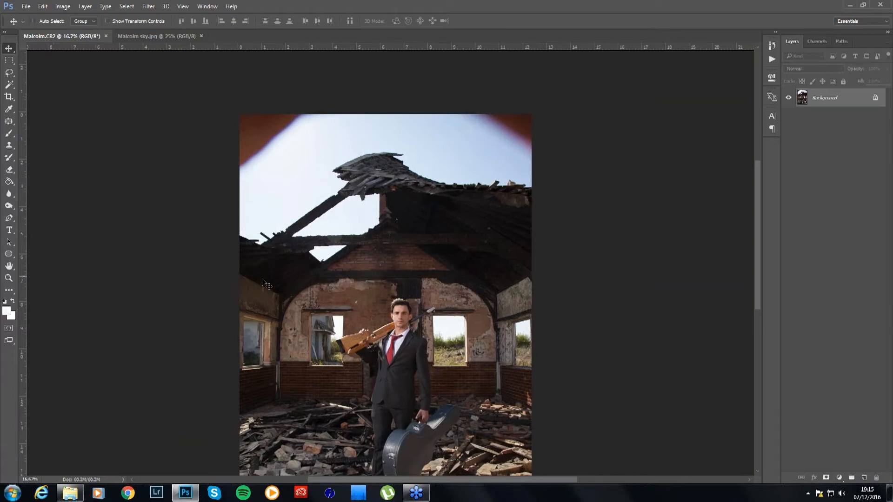
pyautogui.hotkey('ctrl', '+')
pyautogui.hotkey('ctrl', '+')
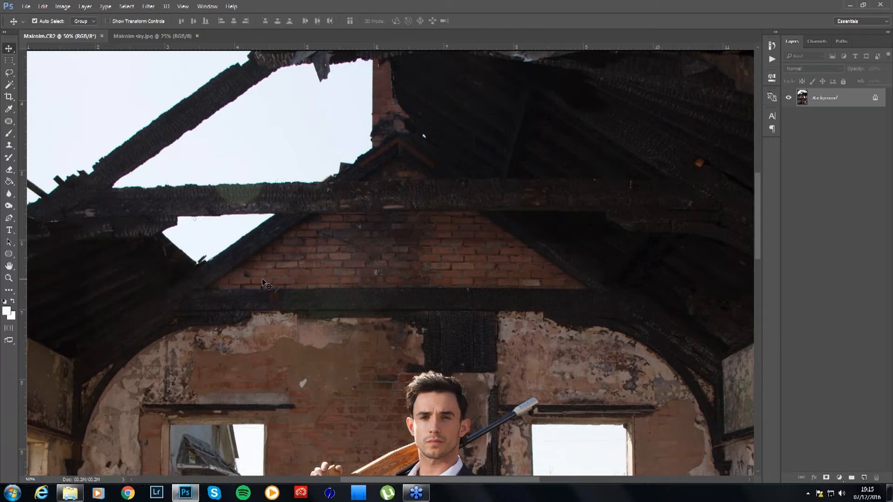
pyautogui.moveTo(265, 283); pyautogui.dragTo(236, 116)
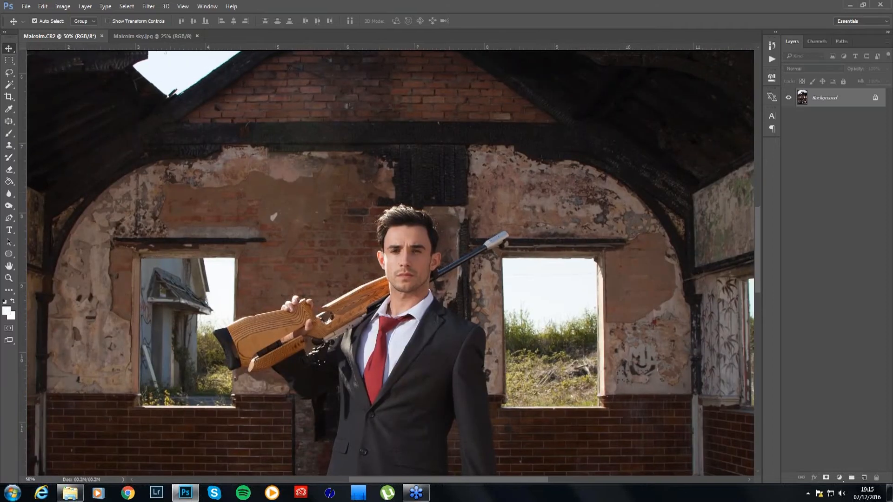
pyautogui.hotkey('ctrl', '+')
pyautogui.hotkey('ctrl', '+')
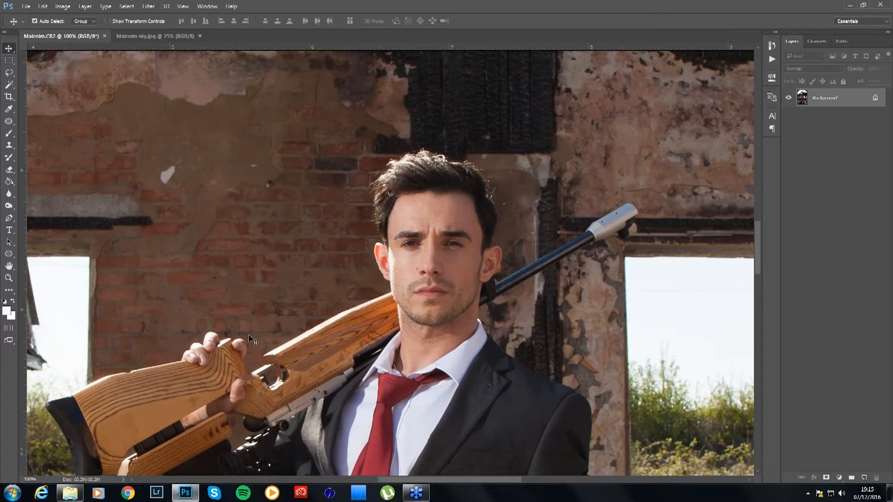
pyautogui.click(139, 36)
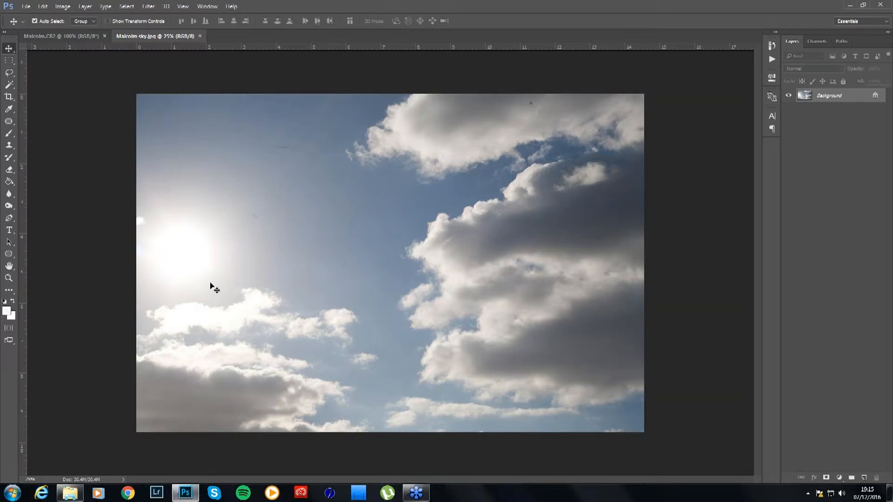
pyautogui.click(61, 36)
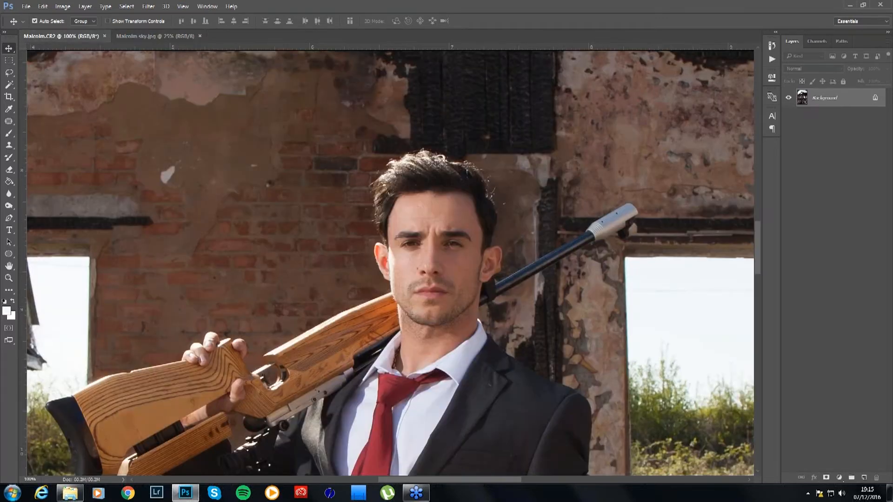
pyautogui.press('ctrl')
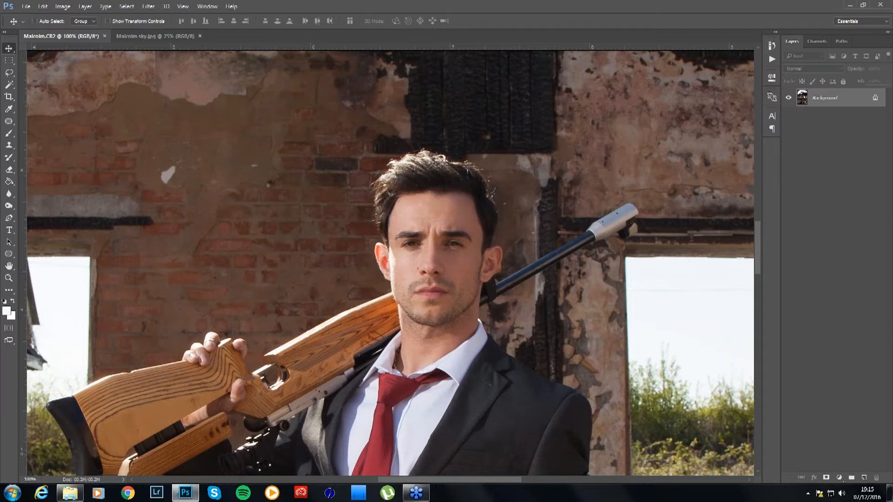
pyautogui.hotkey('ctrl', '-')
pyautogui.hotkey('ctrl', '-')
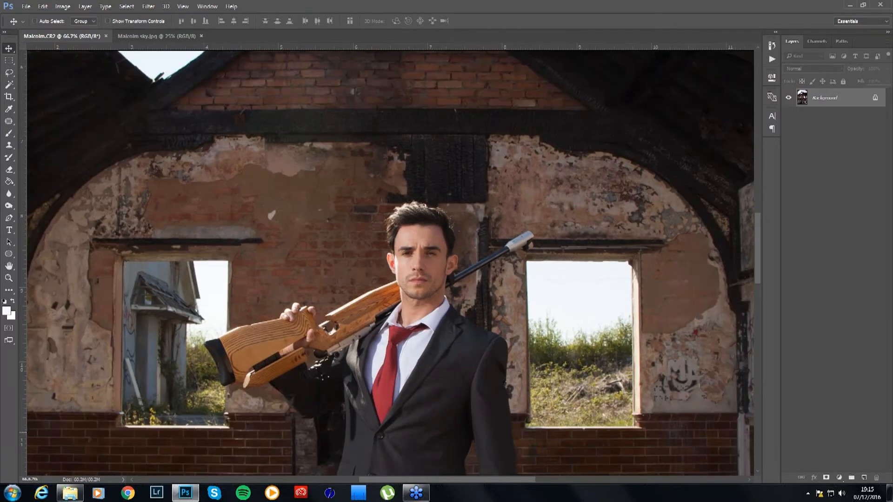
pyautogui.hotkey('ctrl', '-')
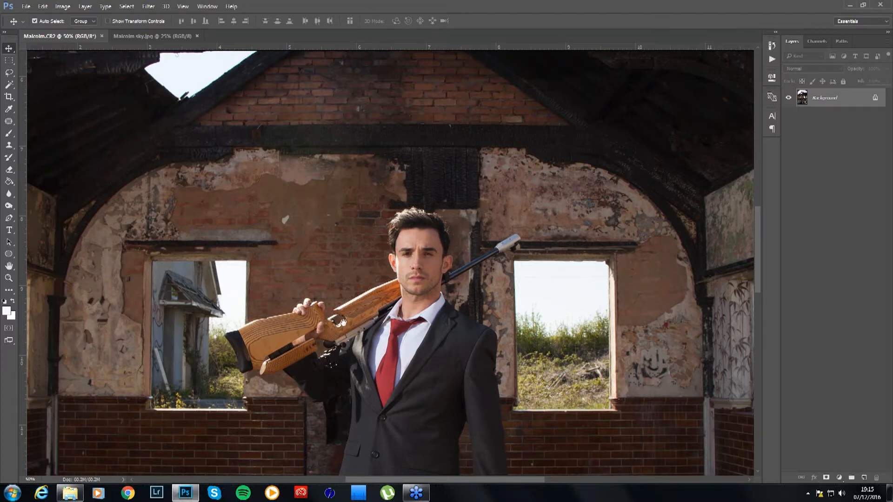
pyautogui.moveTo(341, 321); pyautogui.dragTo(400, 500)
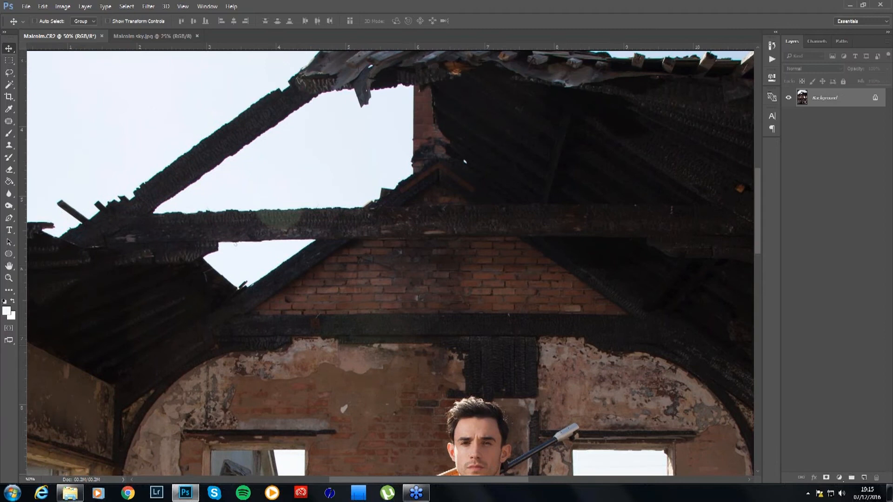
# In Malcolm sky.jpg, heal the dark dust spot in the cloud near the image's upper edge
pyautogui.hotkey('ctrl', '-')
pyautogui.hotkey('ctrl', '-')
pyautogui.click(152, 37)
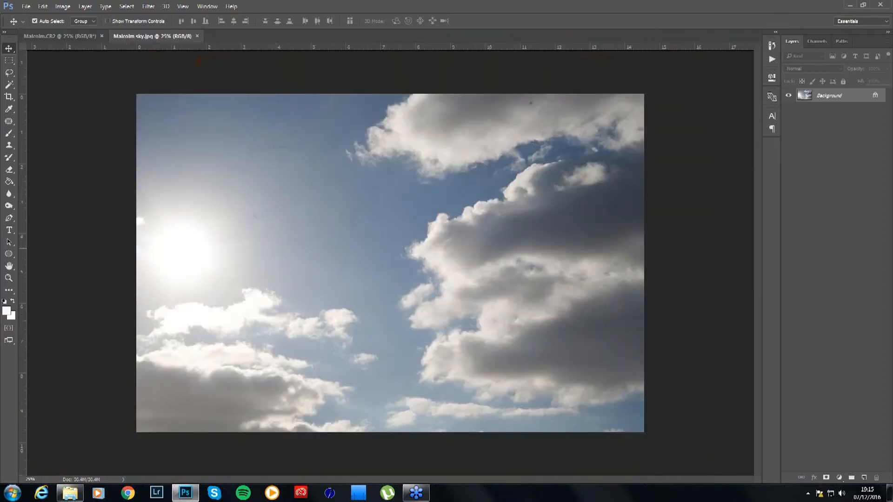
pyautogui.click(34, 21)
pyautogui.hotkey('ctrl', '+')
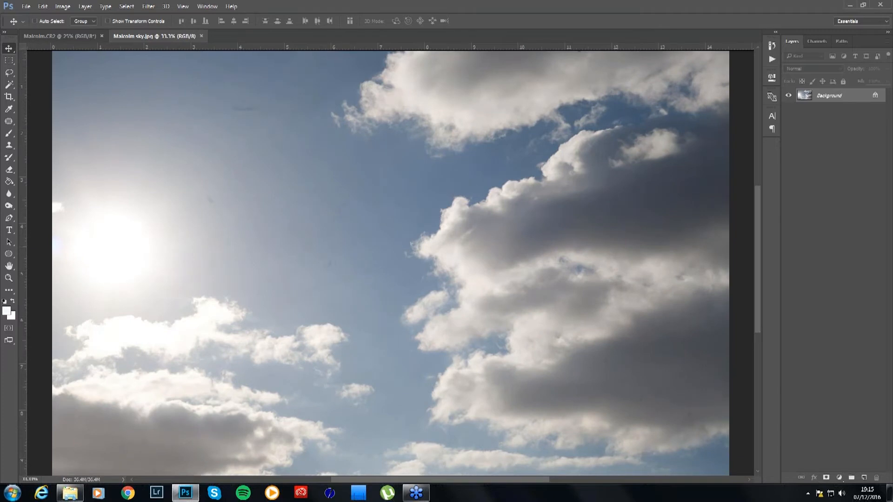
pyautogui.hotkey('ctrl', '+')
pyautogui.hotkey('ctrl', '+')
pyautogui.moveTo(202, 163); pyautogui.dragTo(429, 274)
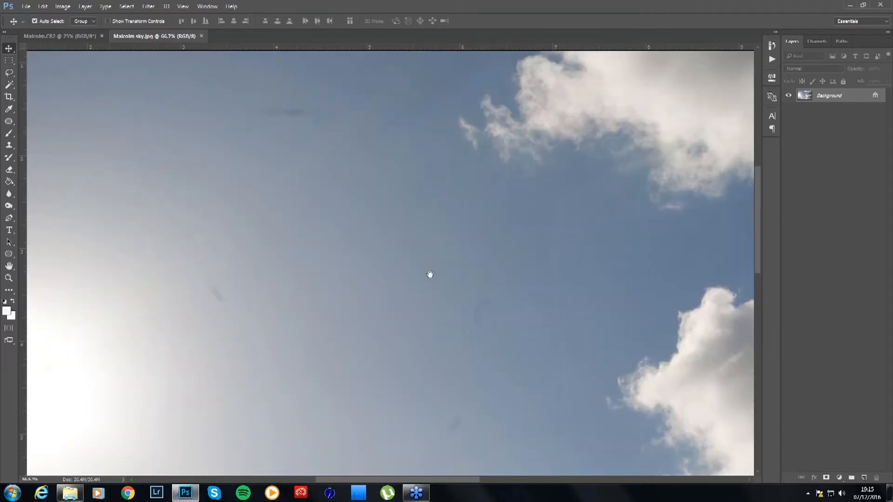
pyautogui.hscroll(10, 227, 104)
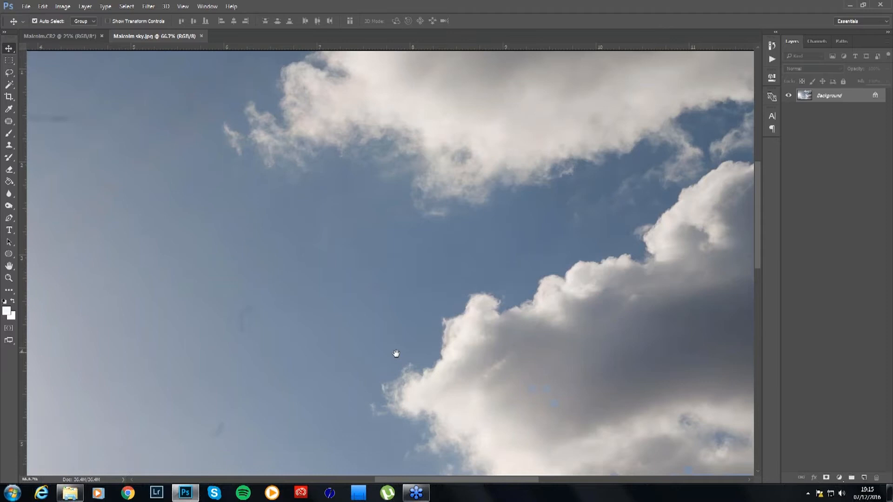
pyautogui.scroll(2, 208, 316)
pyautogui.hscroll(5, 207, 317)
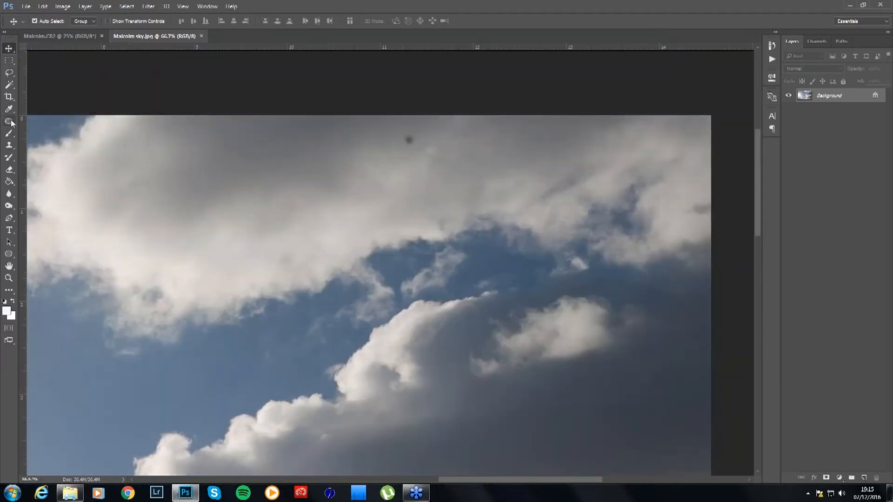
pyautogui.press('j')
pyautogui.moveTo(402, 136)
pyautogui.mouseDown()
pyautogui.moveTo(412, 137)
pyautogui.moveTo(404, 136)
pyautogui.mouseUp()
pyautogui.click(237, 213)
# Return to Malcolm.CR2 and activate the Magic Wand tool with the sky and roof in view
pyautogui.click(9, 49)
pyautogui.hotkey('ctrl', 'Tab')
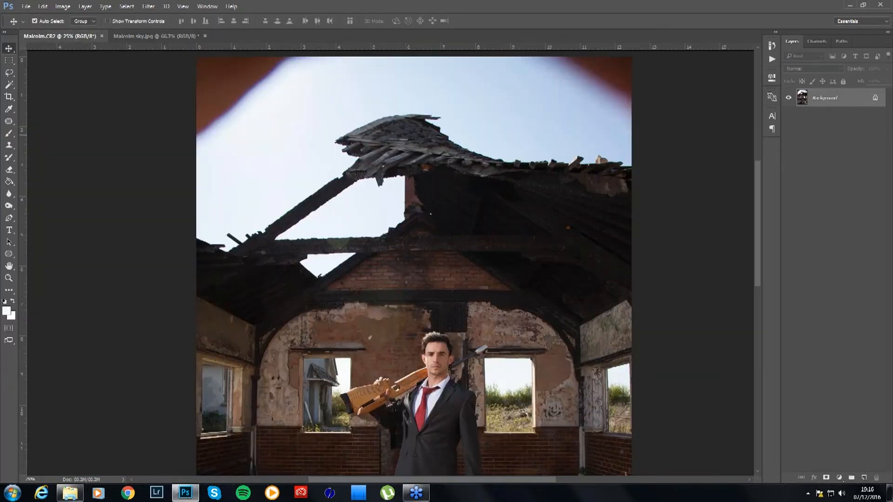
pyautogui.hotkey('ctrl', '-')
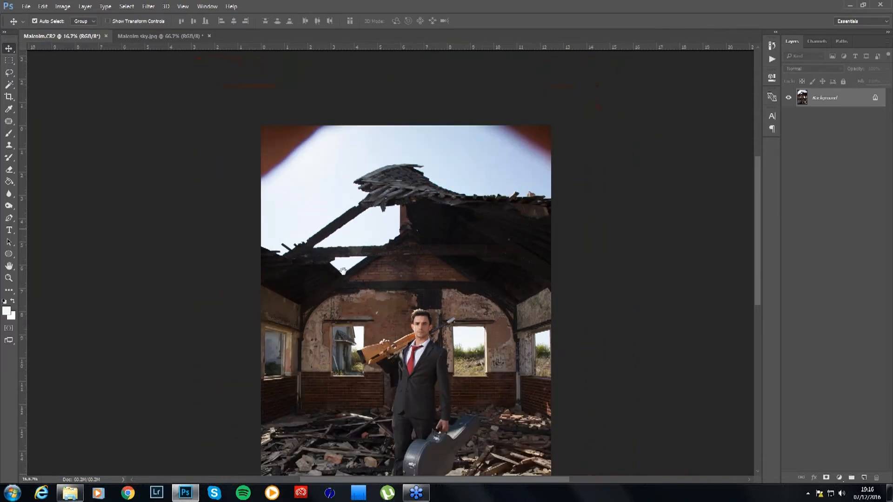
pyautogui.moveTo(342, 271); pyautogui.dragTo(320, 314)
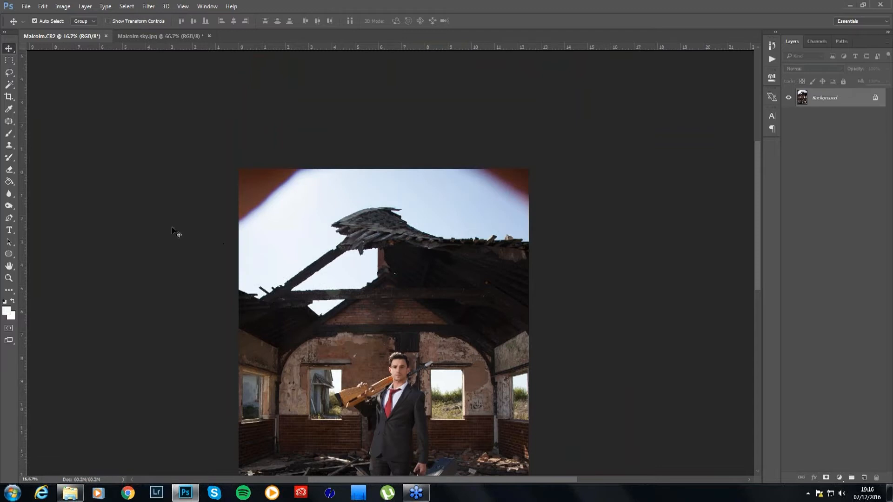
pyautogui.click(11, 87)
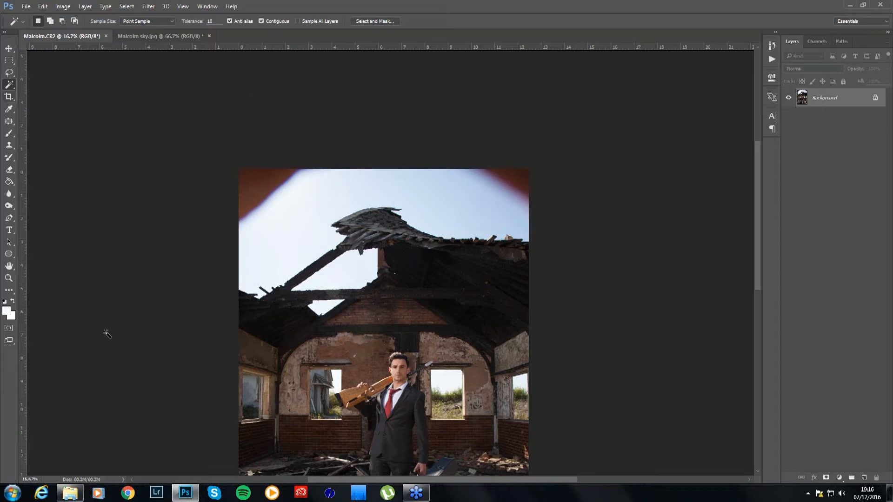
# Try selecting the bright sky beside the broken roof with the Magic Wand at tolerance 10, and again at tolerance 30
pyautogui.click(282, 240)
pyautogui.hotkey('ctrl', '+')
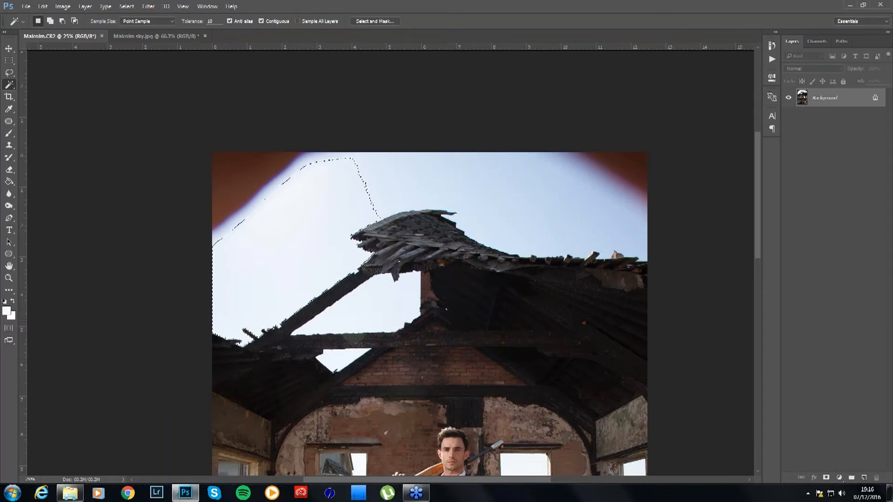
pyautogui.hotkey('ctrl', 'd')
pyautogui.click(208, 21)
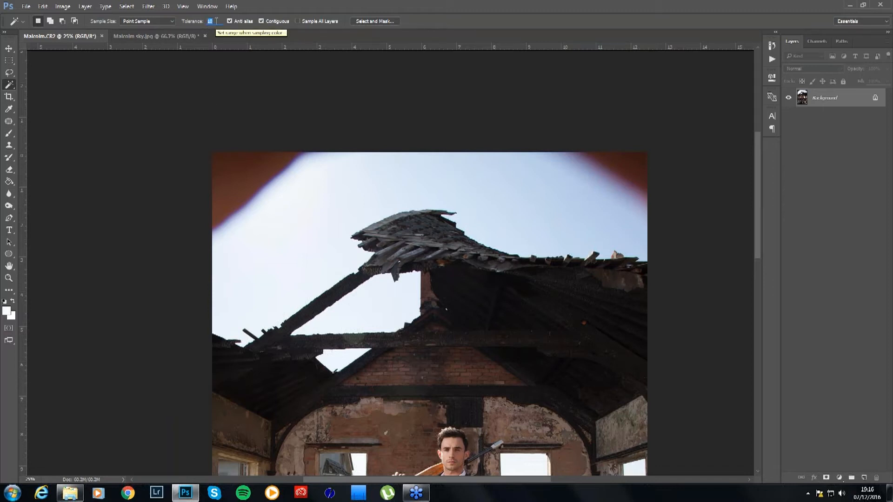
pyautogui.write('30')
pyautogui.click(279, 286)
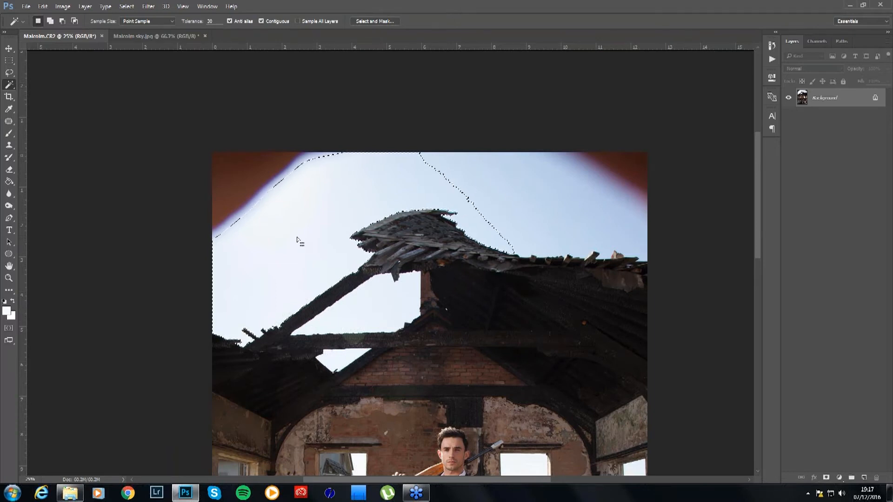
# Set the Magic Wand tolerance to 10 and build up a fresh selection of the open sky across and above the roof
pyautogui.click(216, 21)
pyautogui.write('10')
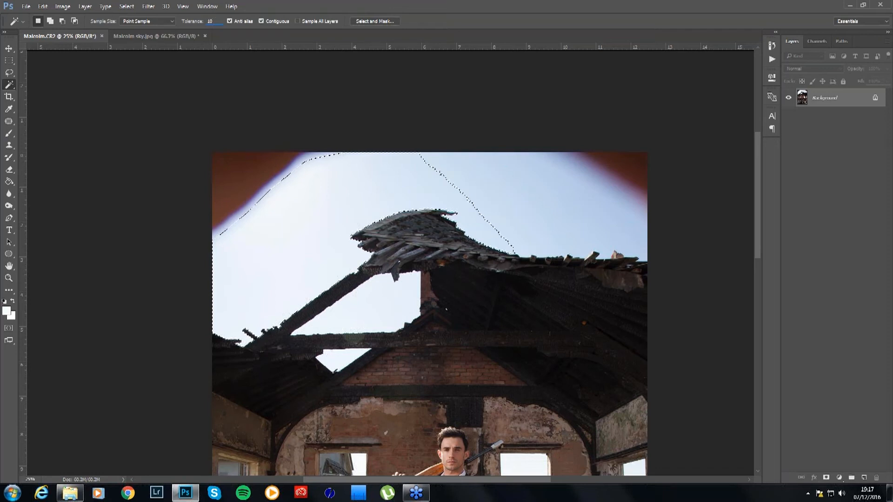
pyautogui.hotkey('ctrl', 'd')
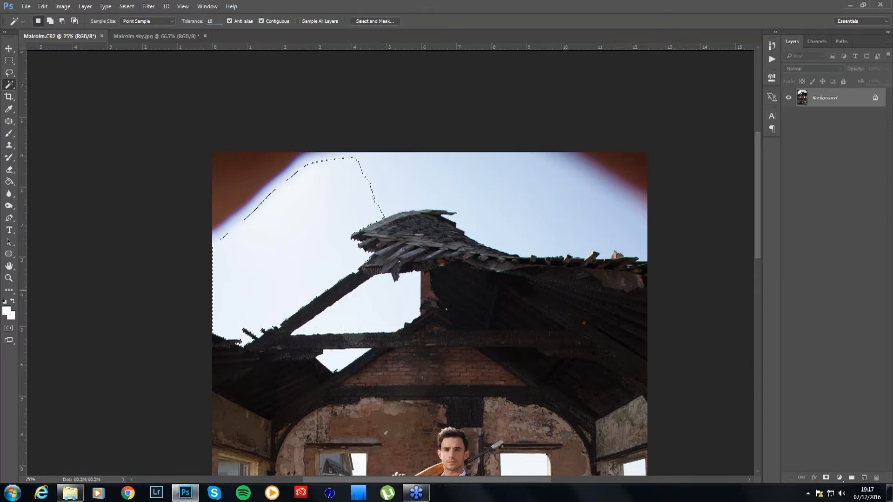
pyautogui.press('shift')
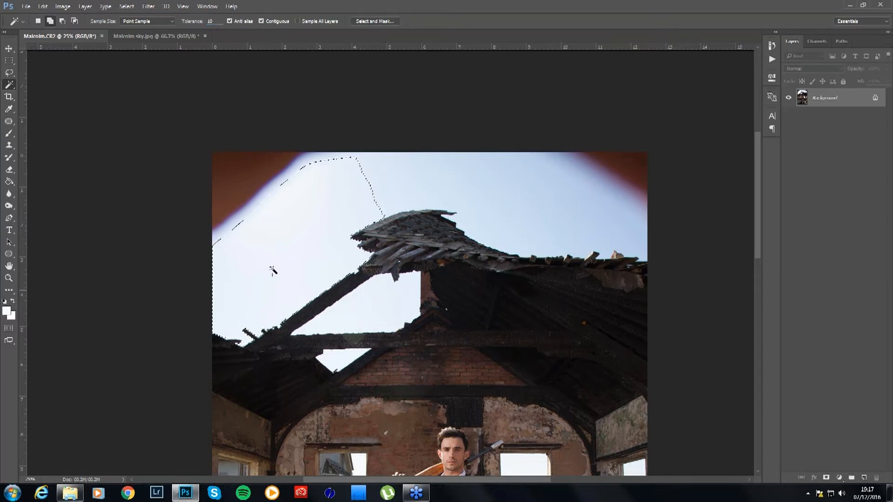
pyautogui.keyDown('shift'); pyautogui.click(398, 191); pyautogui.keyUp('shift')
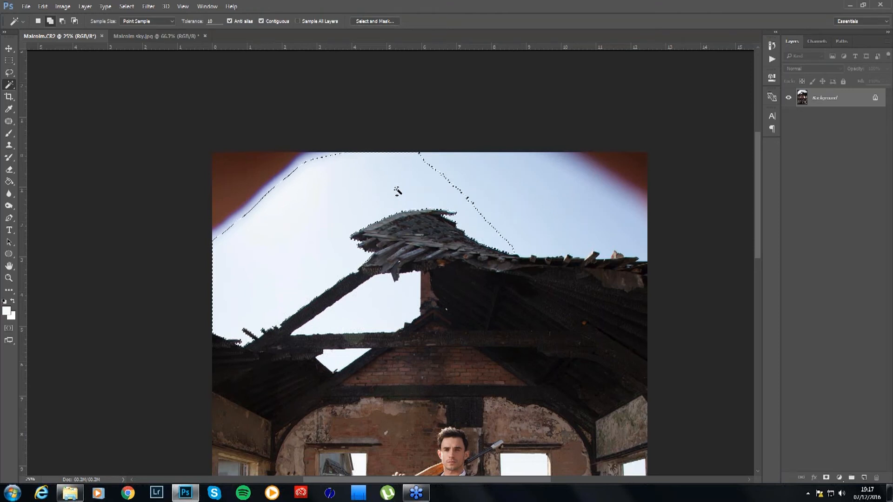
pyautogui.keyDown('shift'); pyautogui.click(536, 213); pyautogui.keyUp('shift')
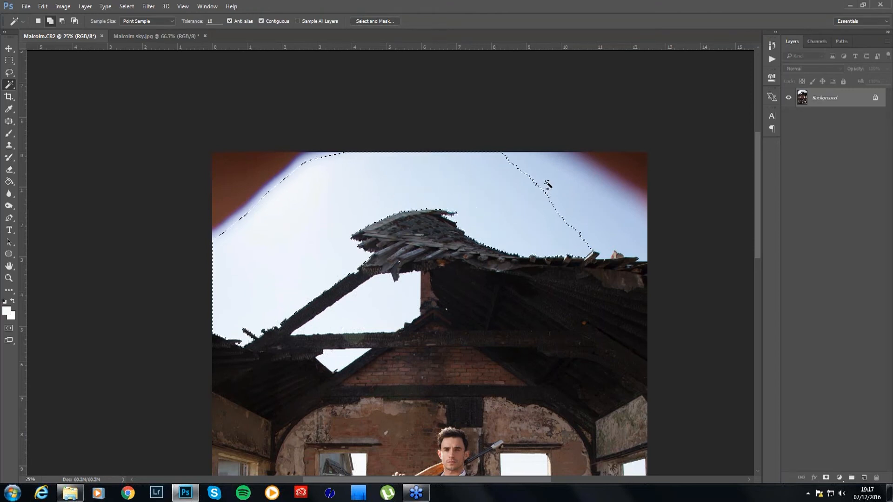
pyautogui.keyDown('shift'); pyautogui.click(599, 209); pyautogui.keyUp('shift')
# Add the sky in both openings between the roof beams and the sky behind the windows to the selection
pyautogui.keyDown('shift'); pyautogui.click(376, 302); pyautogui.keyUp('shift')
pyautogui.keyDown('shift'); pyautogui.click(338, 365); pyautogui.keyUp('shift')
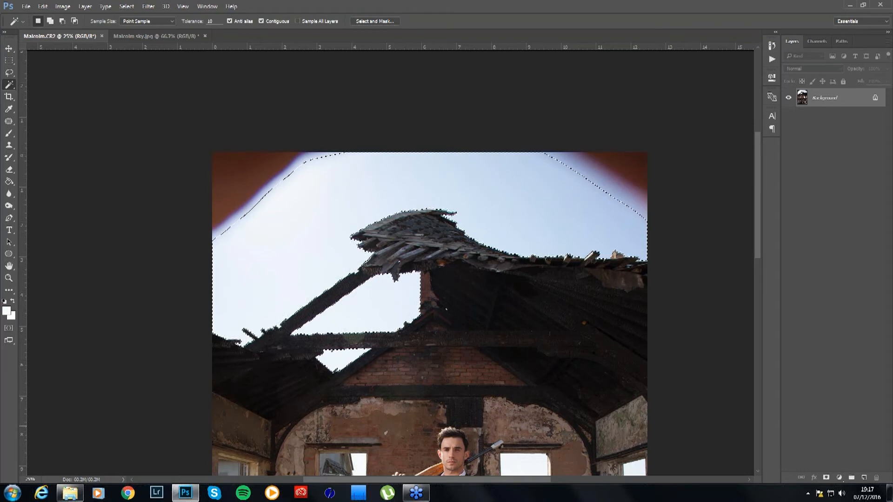
pyautogui.scroll(-3, 430, 314)
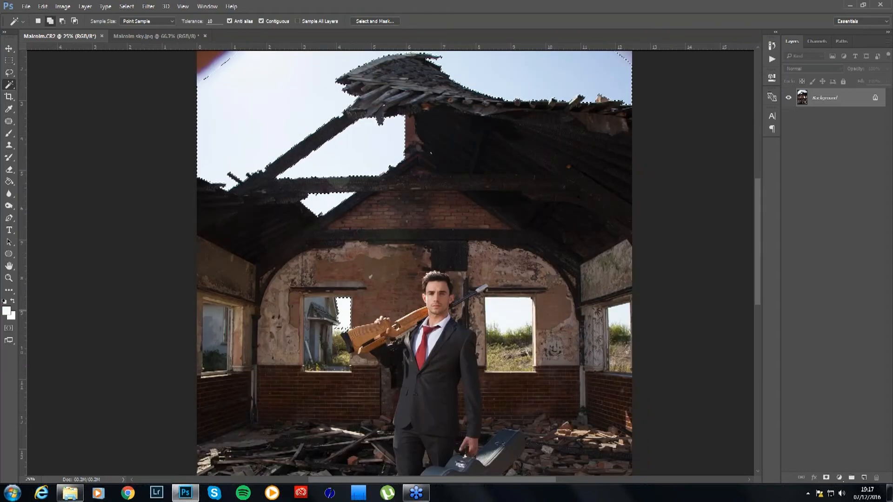
pyautogui.keyDown('shift'); pyautogui.click(507, 311); pyautogui.keyUp('shift')
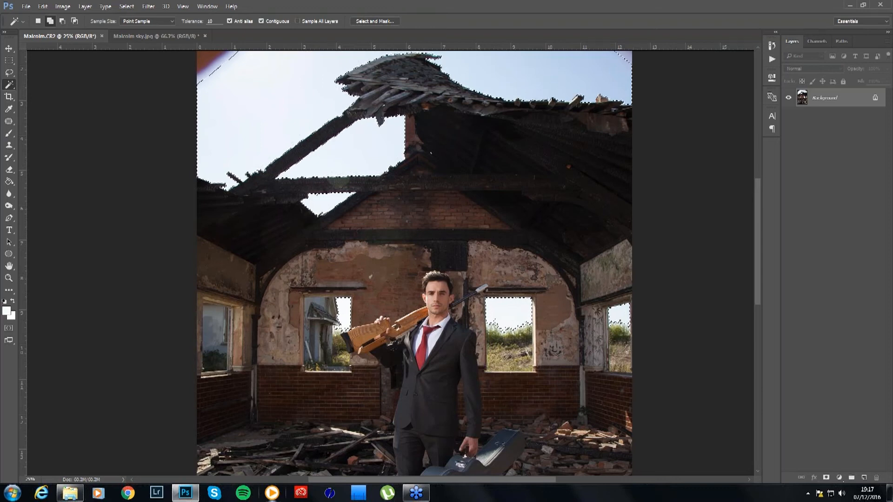
# Add the two reddish upper corners of the image to the sky selection with the freehand Lasso
pyautogui.moveTo(355, 160); pyautogui.dragTo(359, 273)
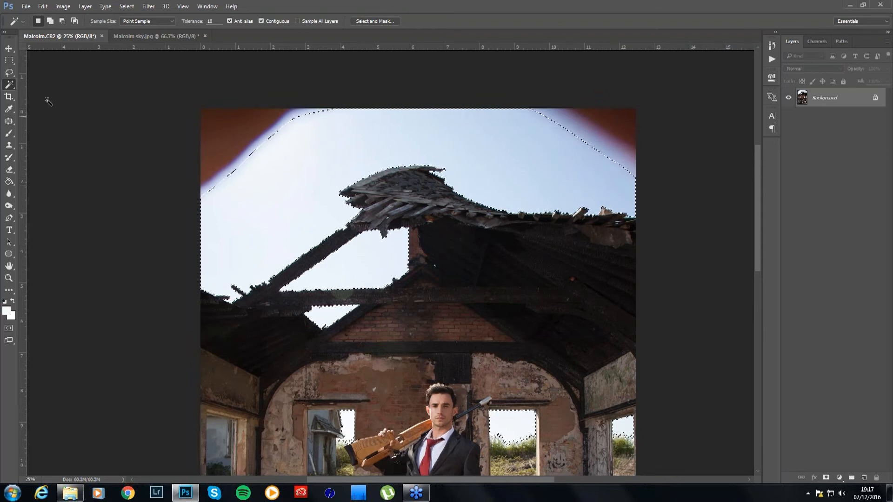
pyautogui.click(11, 75)
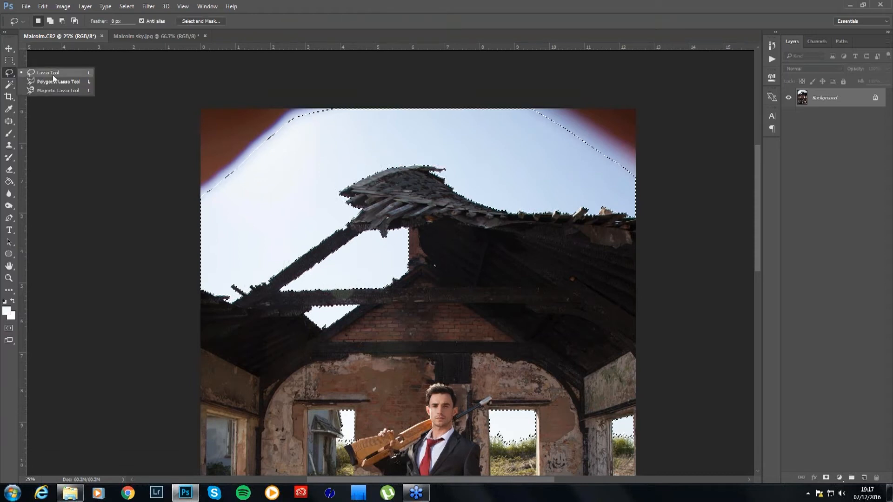
pyautogui.click(53, 75)
pyautogui.press('shift')
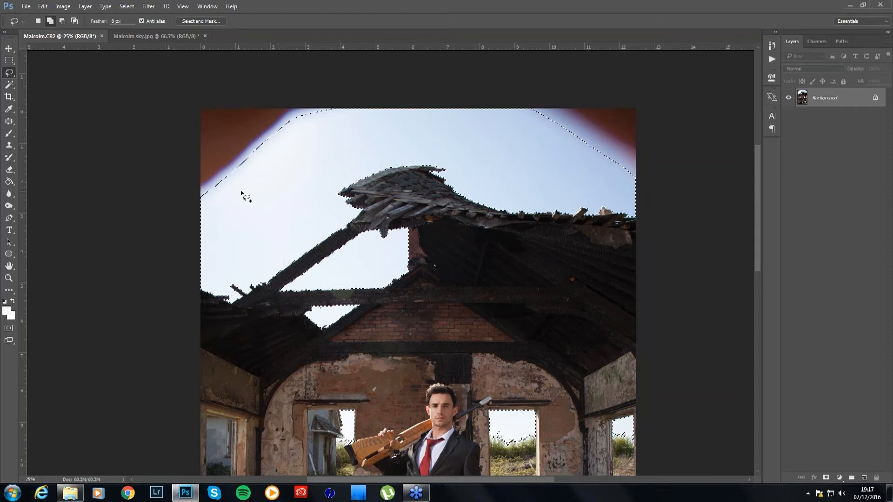
pyautogui.moveTo(186, 217)
pyautogui.mouseDown()
pyautogui.moveTo(273, 188)
pyautogui.moveTo(319, 135)
pyautogui.moveTo(319, 87)
pyautogui.moveTo(167, 232)
pyautogui.mouseUp()
pyautogui.moveTo(505, 97)
pyautogui.mouseDown()
pyautogui.moveTo(549, 169)
pyautogui.moveTo(613, 192)
pyautogui.moveTo(667, 171)
pyautogui.moveTo(633, 70)
pyautogui.mouseUp()
pyautogui.moveTo(144, 175)
pyautogui.mouseDown()
pyautogui.moveTo(375, 146)
pyautogui.moveTo(580, 179)
pyautogui.moveTo(639, 107)
pyautogui.mouseUp()
# Subtract the bright upper edge of the wooden rifle stock by the window from the sky selection with the Lasso
pyautogui.moveTo(430, 304); pyautogui.dragTo(414, 186)
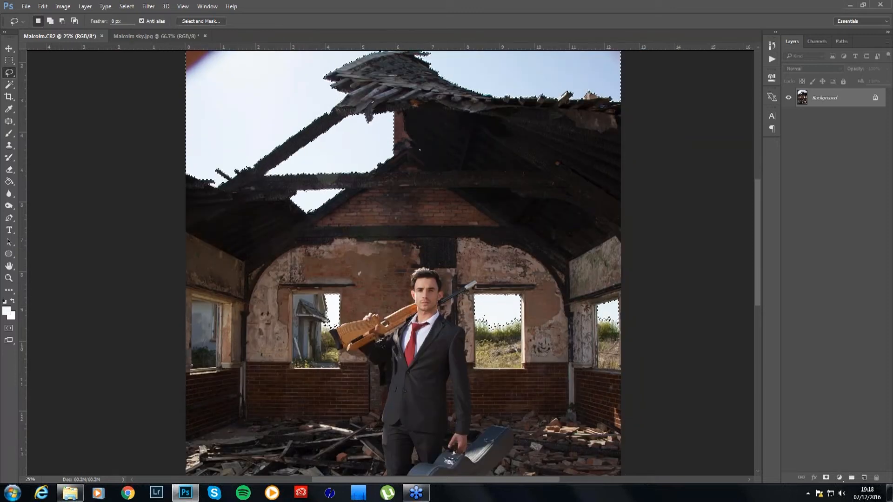
pyautogui.moveTo(424, 200); pyautogui.dragTo(430, 225)
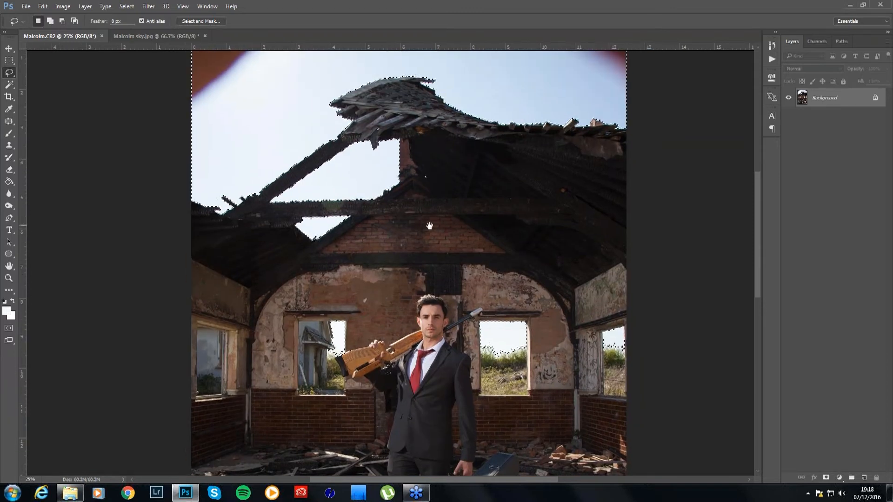
pyautogui.hotkey('ctrl', '+')
pyautogui.hotkey('ctrl', '+')
pyautogui.hotkey('ctrl', '+')
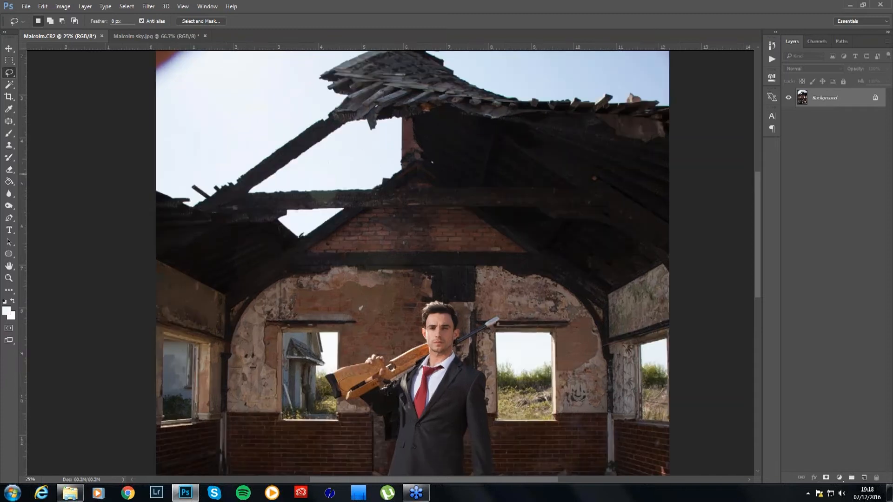
pyautogui.hotkey('ctrl', '+')
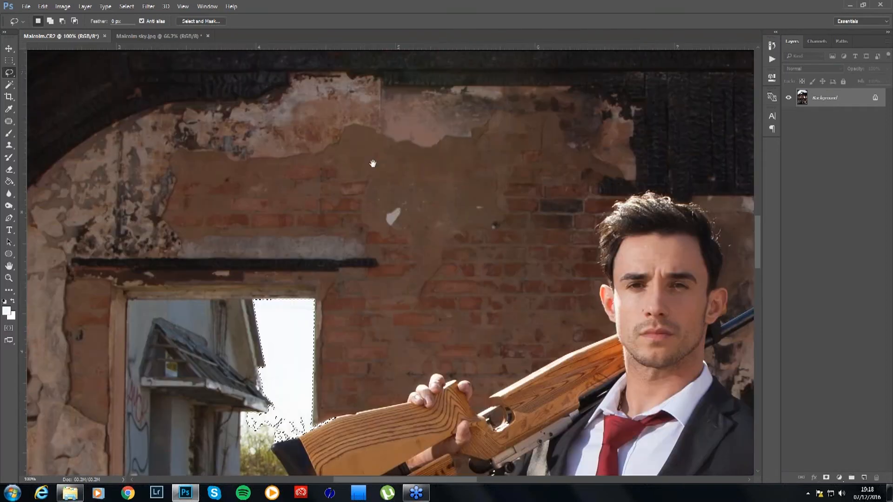
pyautogui.scroll(-3, 425, 226)
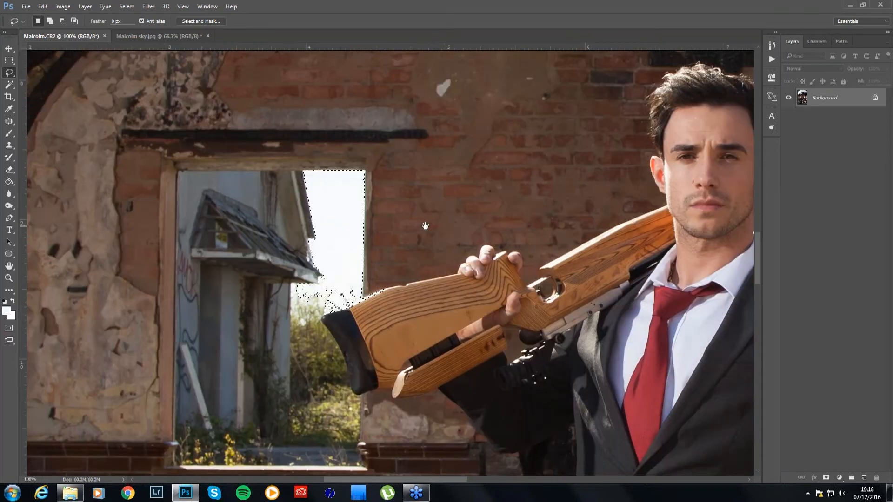
pyautogui.hotkey('ctrl', '+')
pyautogui.hotkey('ctrl', '+')
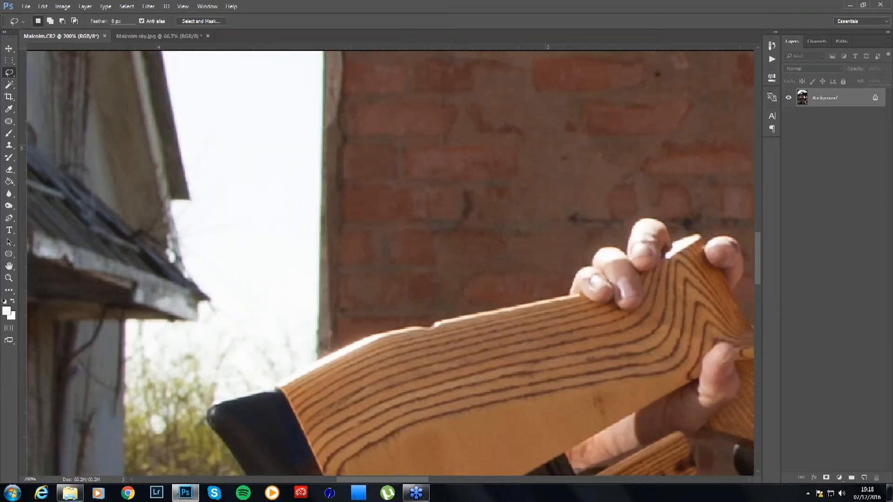
pyautogui.moveTo(353, 369); pyautogui.dragTo(389, 225)
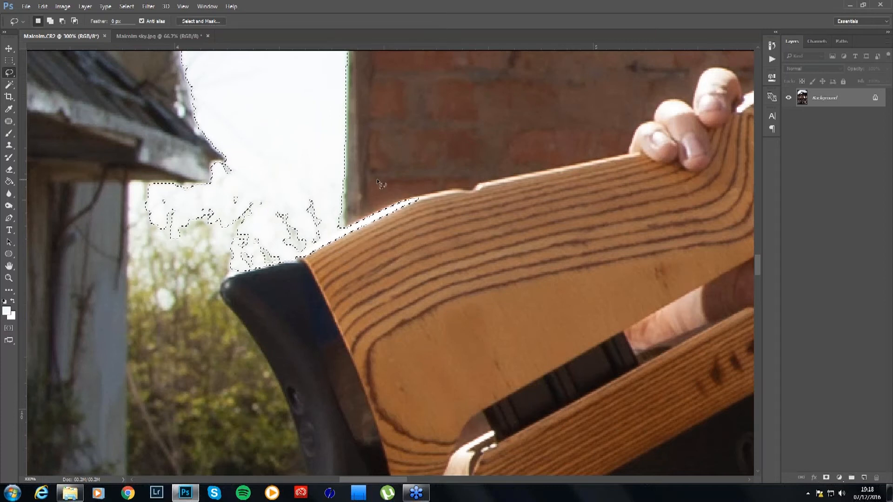
pyautogui.press('shift')
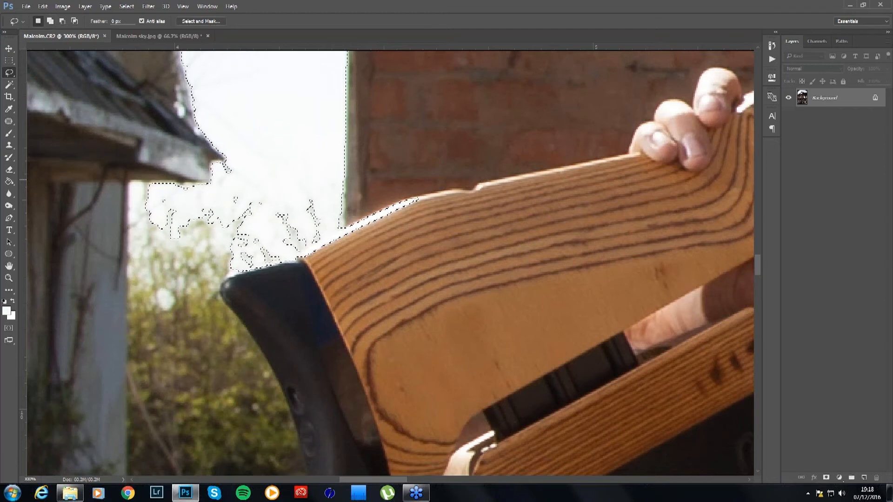
pyautogui.press('alt')
pyautogui.moveTo(338, 234)
pyautogui.mouseDown()
pyautogui.moveTo(304, 259)
pyautogui.moveTo(317, 276)
pyautogui.moveTo(372, 260)
pyautogui.moveTo(414, 193)
pyautogui.mouseUp()
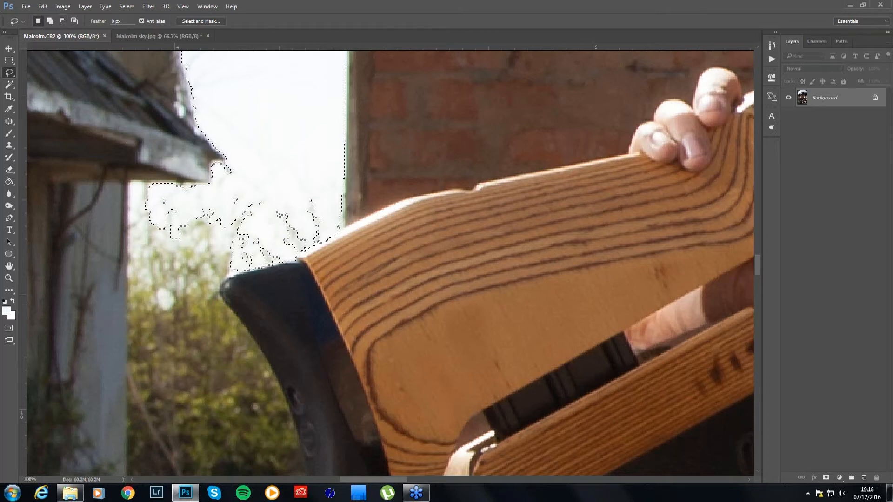
# Review the sky selection across the whole image and dismiss the Windows activation notification
pyautogui.hotkey('ctrl', '-')
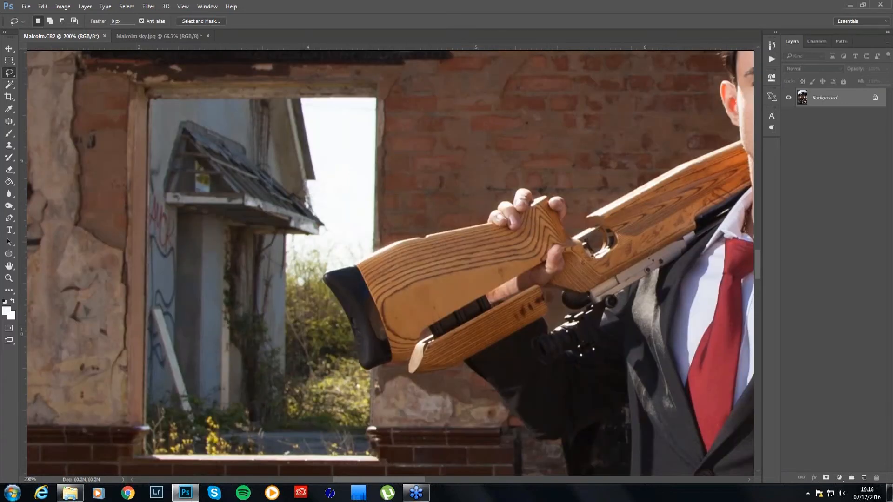
pyautogui.hotkey('ctrl', '-')
pyautogui.hotkey('ctrl', '-')
pyautogui.hotkey('ctrl', '-')
pyautogui.hotkey('ctrl', '-')
pyautogui.hotkey('ctrl', '-')
pyautogui.hotkey('ctrl', '-')
pyautogui.hotkey('ctrl', '-')
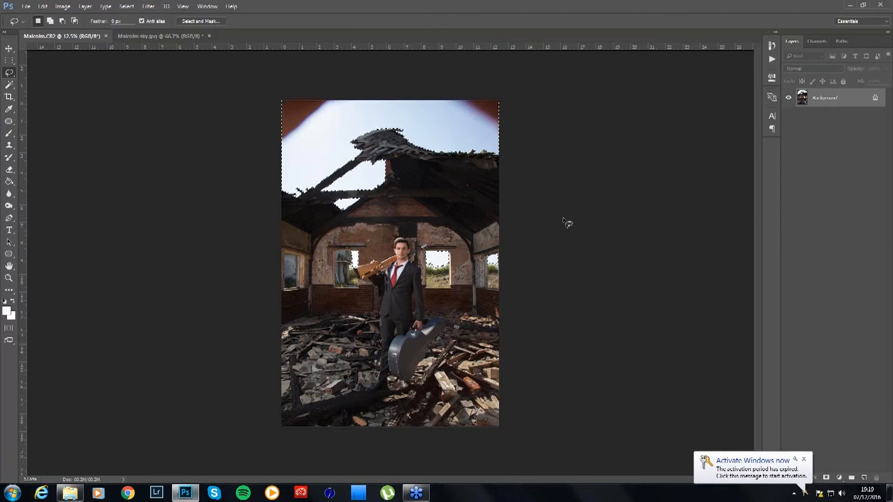
pyautogui.click(803, 462)
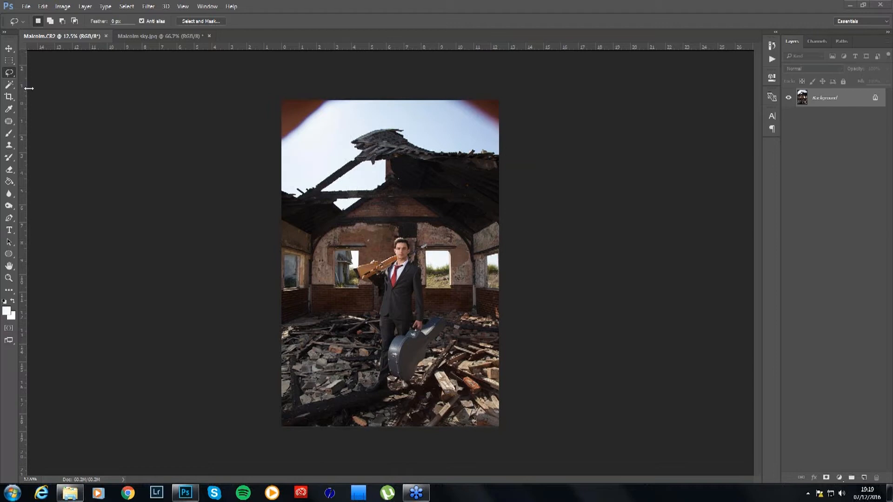
# Restore the sky selection and invert it so that everything except the sky is selected
pyautogui.hotkey('ctrl', 'z')
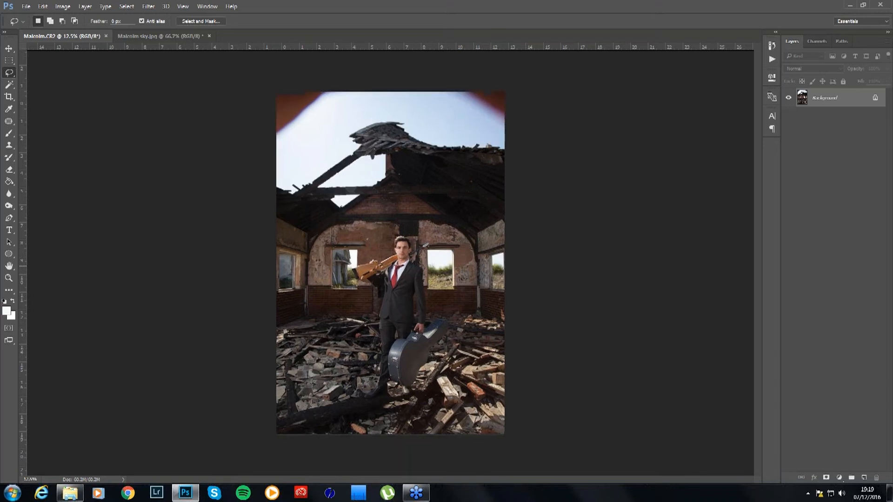
pyautogui.hotkey('ctrl', '+')
pyautogui.hotkey('ctrl', '+')
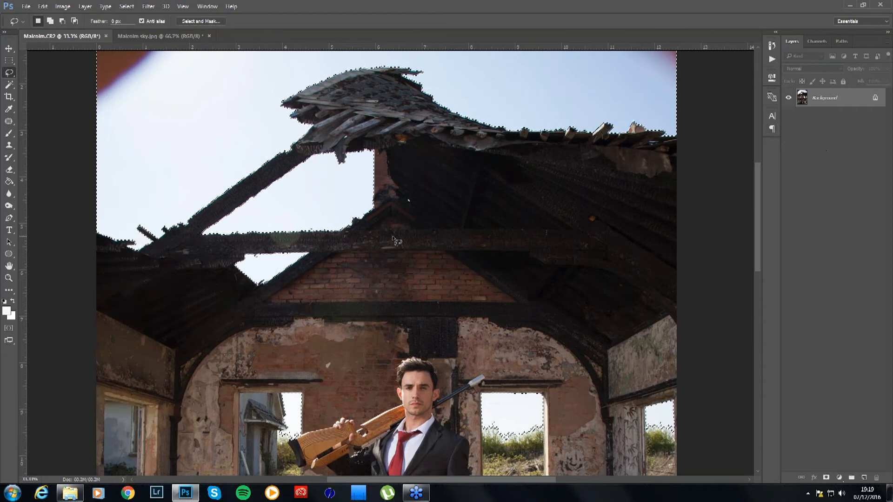
pyautogui.moveTo(313, 186); pyautogui.dragTo(320, 276)
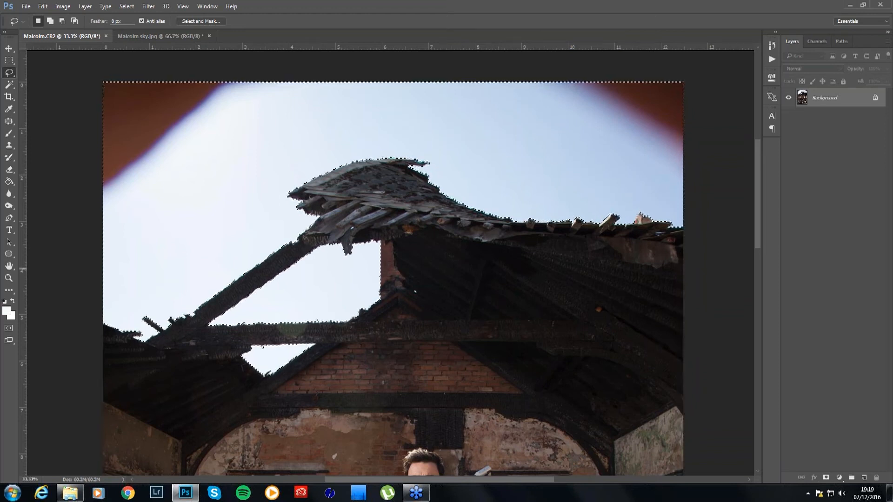
pyautogui.click(67, 8)
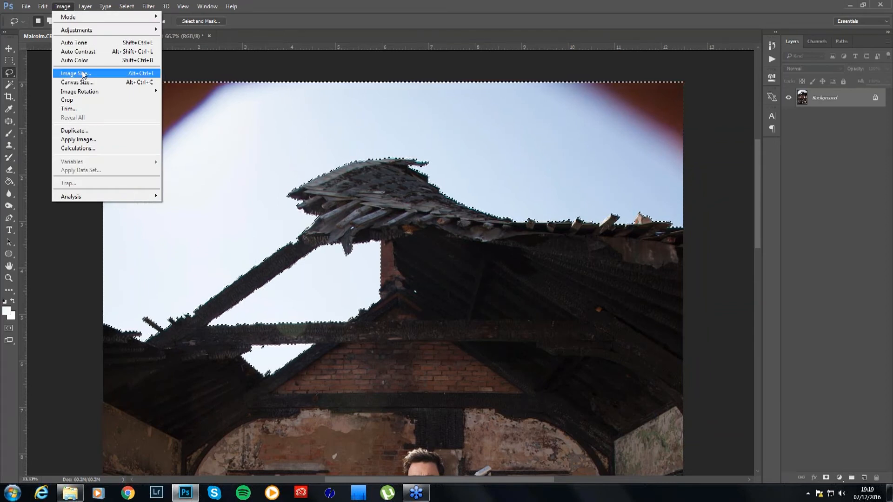
pyautogui.moveTo(86, 6)
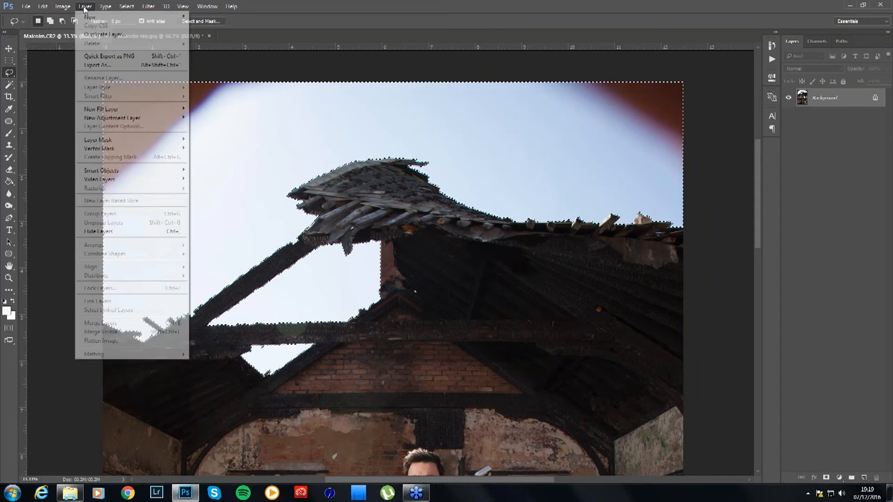
pyautogui.moveTo(126, 7)
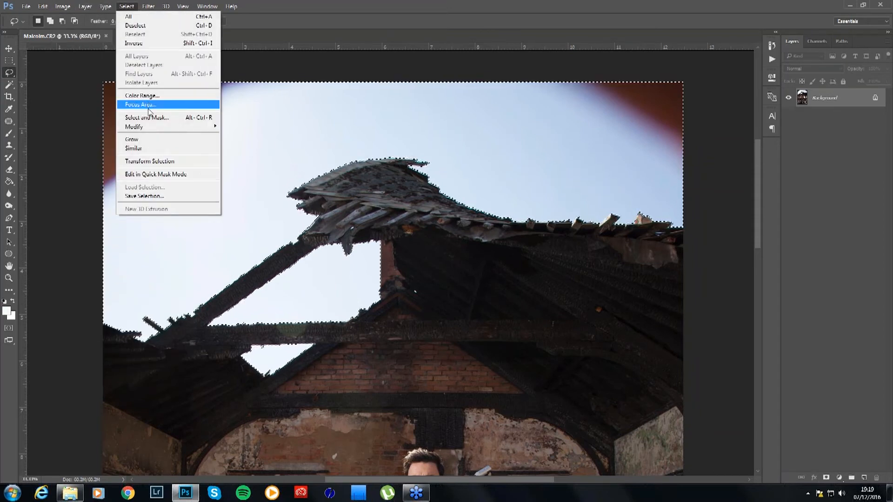
pyautogui.click(151, 46)
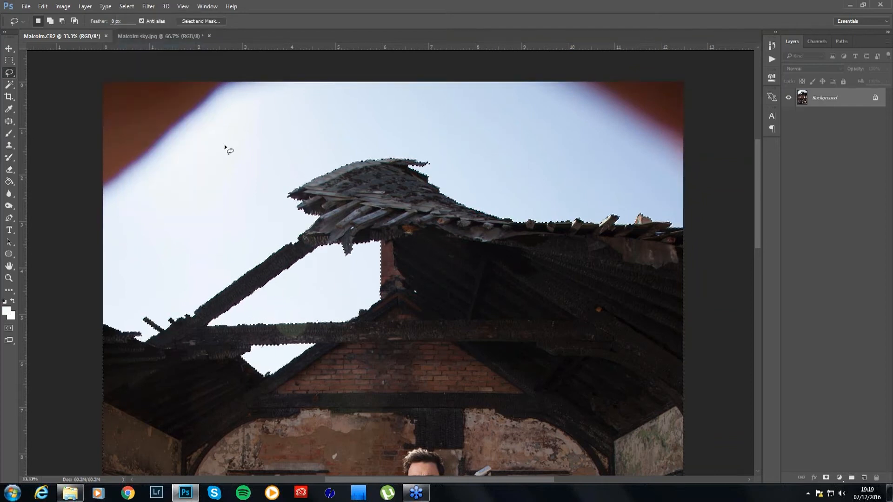
# Add a layer mask from the inverted selection to hide the plain sky, and check the cut-out around the roof
pyautogui.hotkey('alt', 's')
pyautogui.press('Escape')
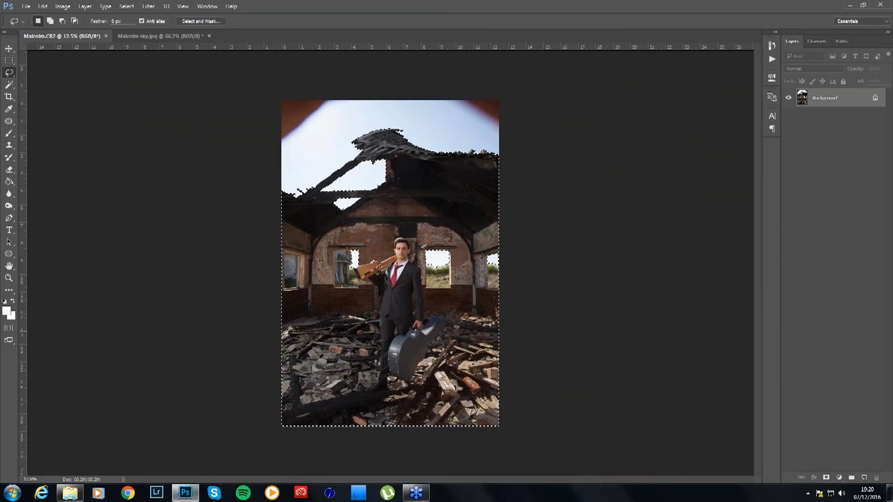
pyautogui.click(826, 478)
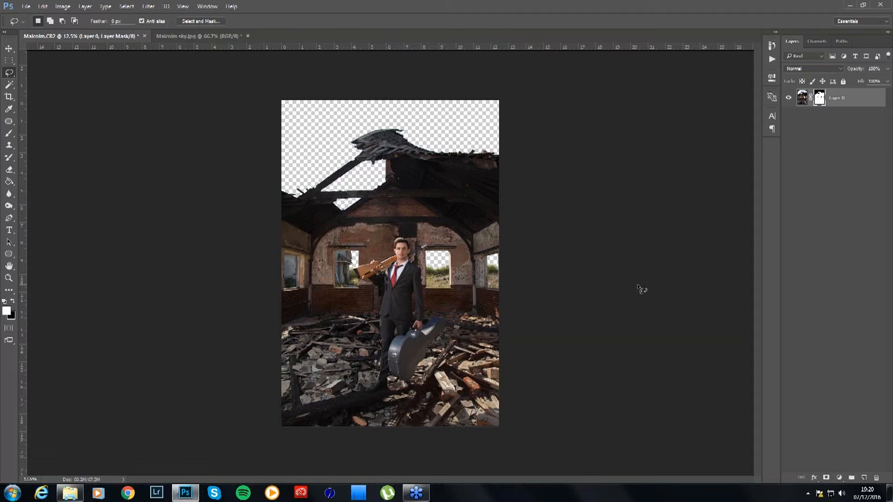
pyautogui.hotkey('ctrl', '+')
pyautogui.hotkey('ctrl', '+')
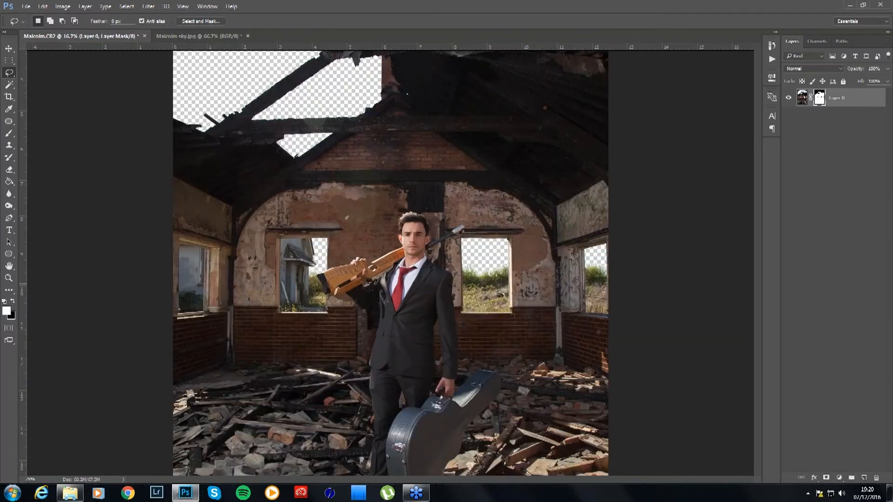
pyautogui.hotkey('ctrl', '+')
pyautogui.moveTo(393, 79); pyautogui.dragTo(435, 229)
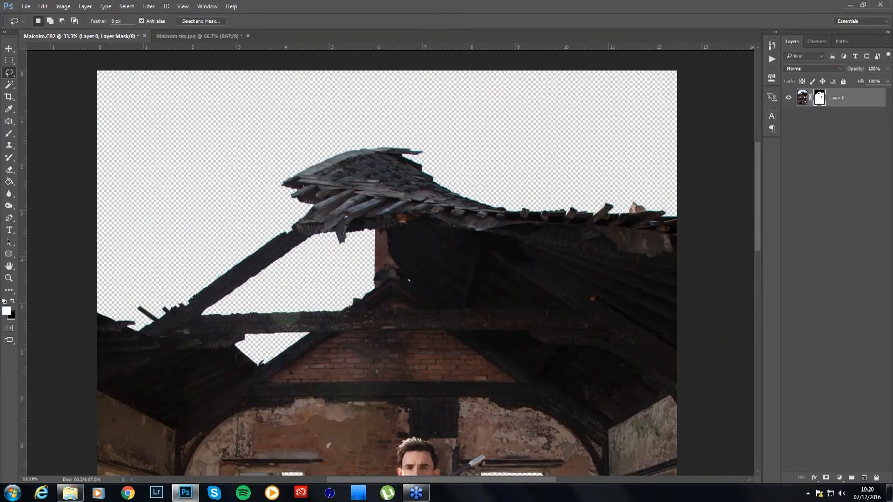
pyautogui.hotkey('ctrl', '-')
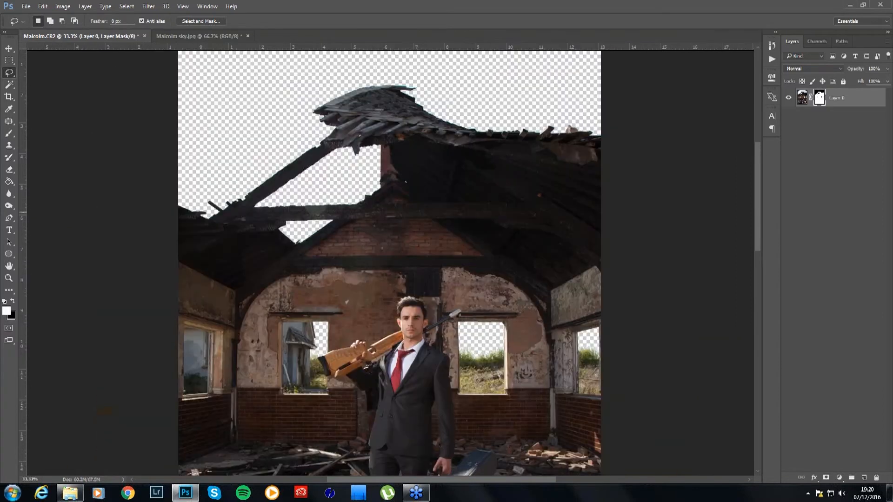
pyautogui.hotkey('ctrl', '0')
# Bring the cloudy sky image from Malcolm sky.jpg into the Malcolm.CR2 portrait as a new layer
pyautogui.press('v')
pyautogui.click(201, 37)
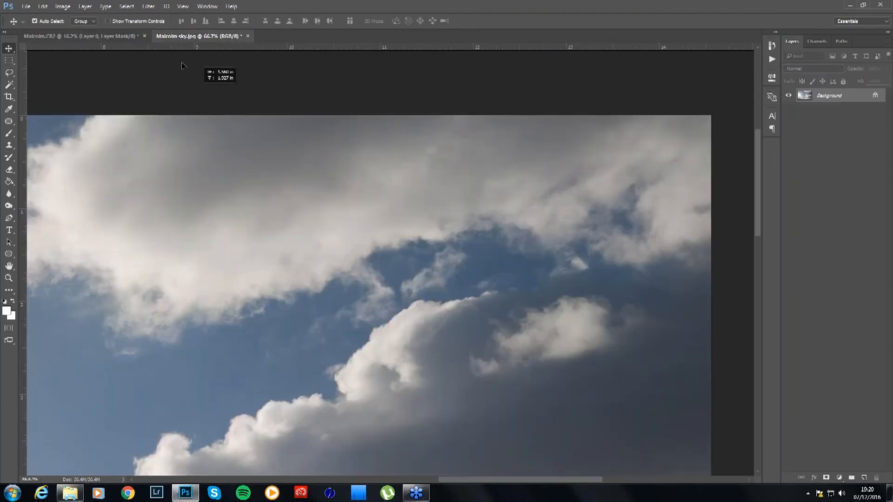
pyautogui.moveTo(182, 65); pyautogui.dragTo(278, 125)
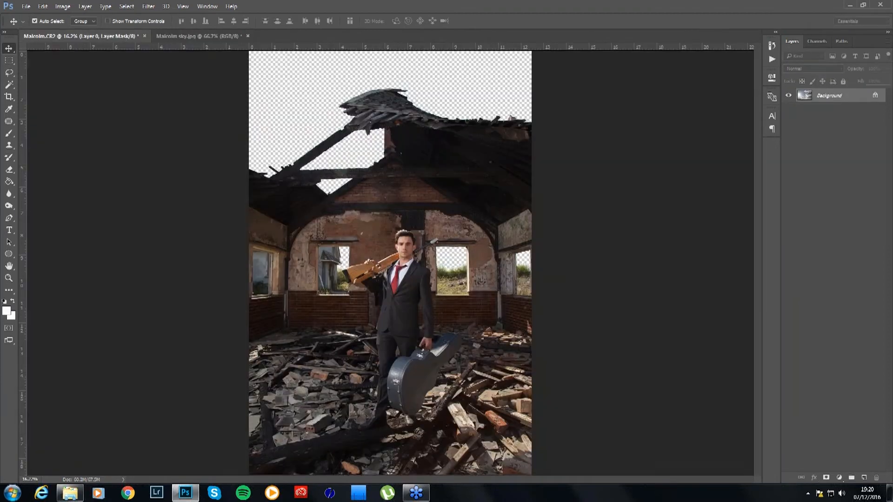
pyautogui.click(495, 215)
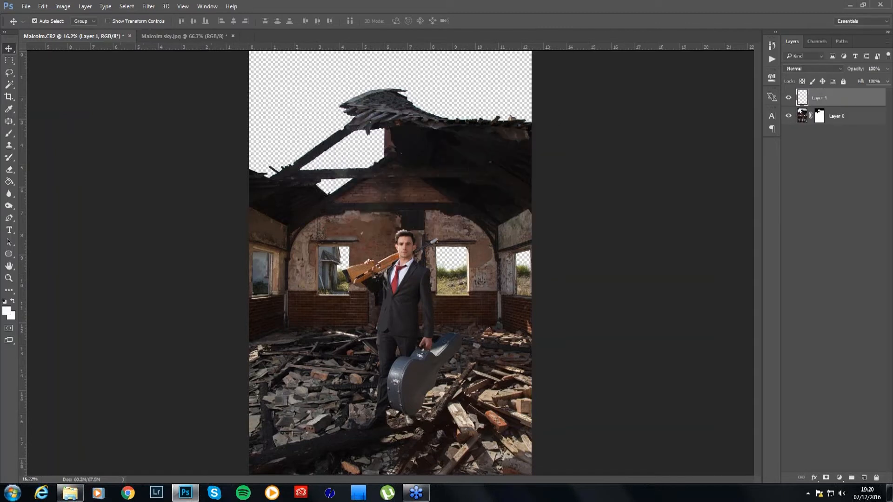
pyautogui.scroll(2, 396, 322)
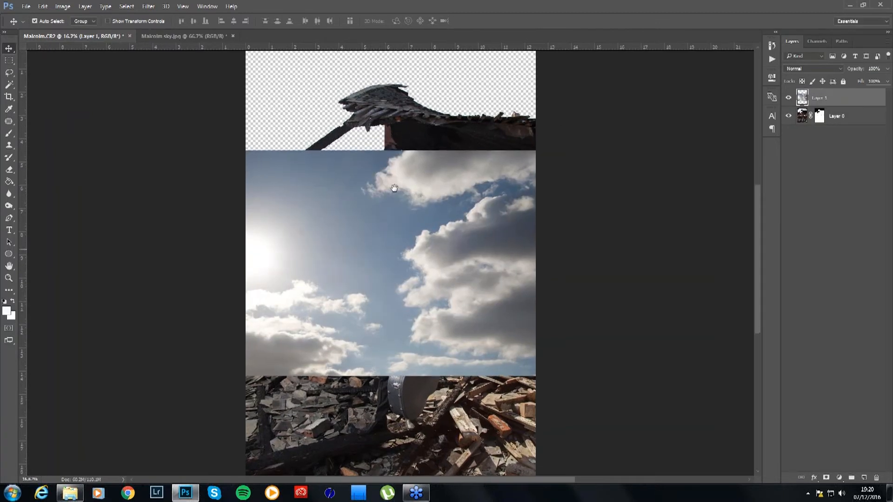
# Move the cloudy sky to the upper part of the portrait and place its layer beneath the masked portrait layer
pyautogui.moveTo(396, 322); pyautogui.dragTo(419, 216)
pyautogui.moveTo(844, 100); pyautogui.dragTo(852, 124)
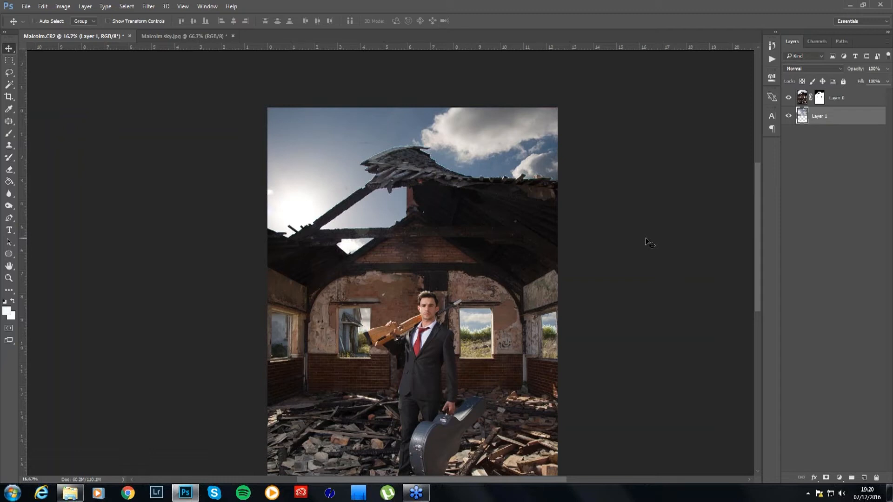
pyautogui.hotkey('ctrl', '+')
pyautogui.hotkey('ctrl', '+')
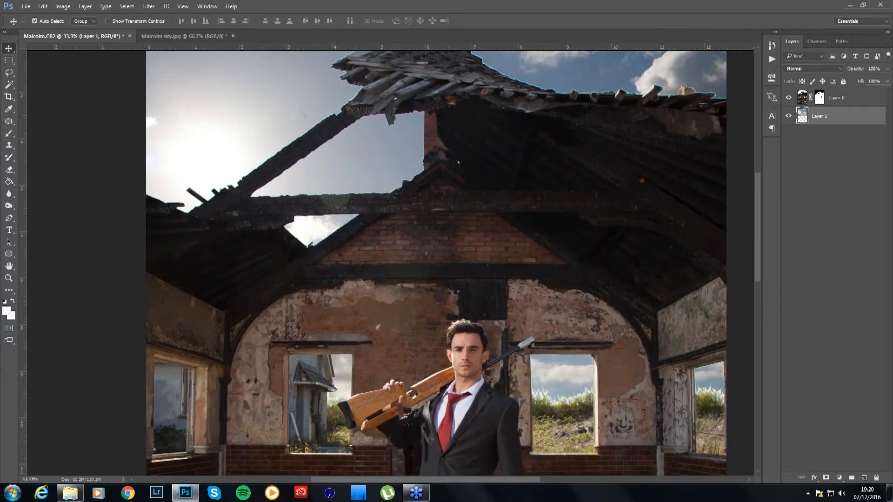
pyautogui.scroll(5, 390, 263)
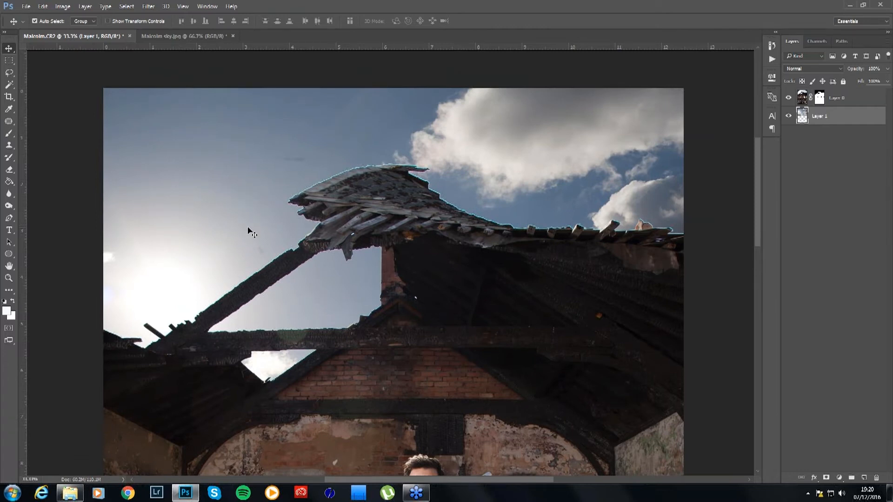
# Reposition the sky layer so the sun sits above the left roof beam and the large cloud above the right roof edge
pyautogui.moveTo(251, 232); pyautogui.dragTo(249, 161)
pyautogui.moveTo(246, 212); pyautogui.dragTo(242, 179)
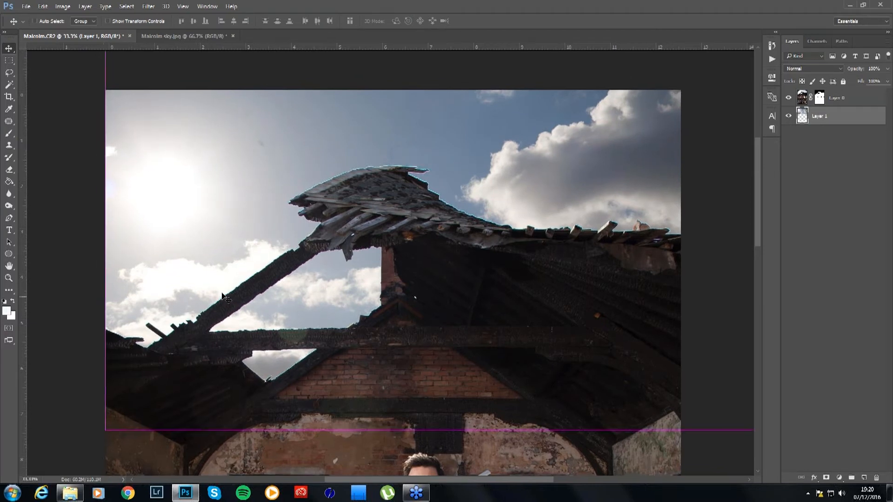
pyautogui.hotkey('ctrl', '-')
pyautogui.hotkey('ctrl', '-')
pyautogui.hotkey('ctrl', '-')
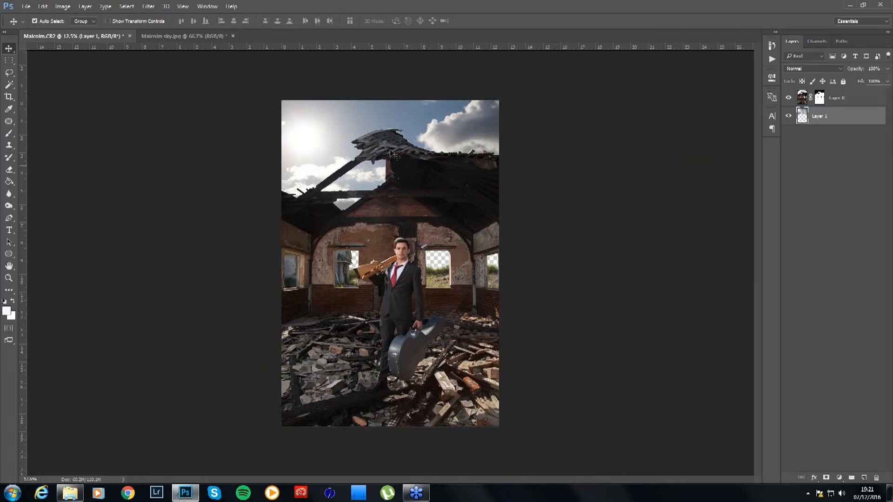
pyautogui.moveTo(446, 125); pyautogui.dragTo(443, 96)
pyautogui.moveTo(445, 91); pyautogui.dragTo(451, 136)
pyautogui.press('ctrl')
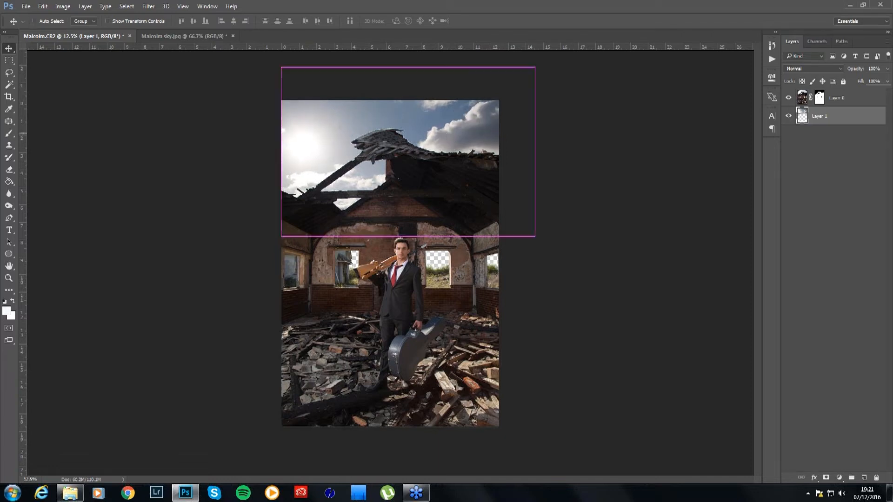
# Stretch the sky layer vertically to about 132.7% height with Free Transform to cover the window openings, and nudge it upward
pyautogui.hotkey('ctrl', 't')
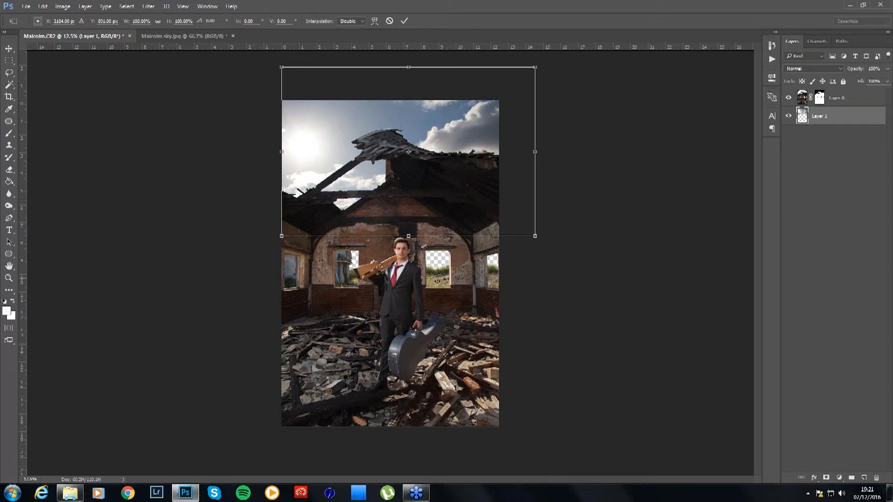
pyautogui.moveTo(408, 236); pyautogui.dragTo(411, 294)
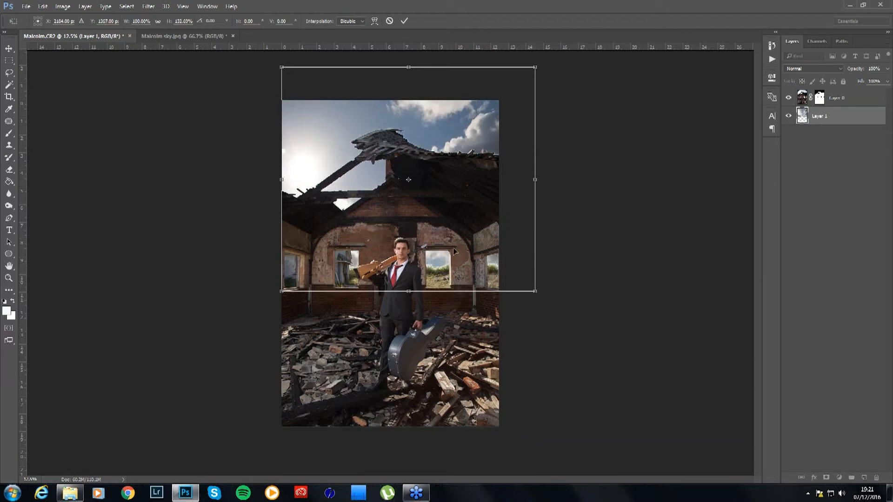
pyautogui.hotkey('shift', 'Up')
pyautogui.hotkey('shift', 'Up')
pyautogui.hotkey('shift', 'Up')
pyautogui.hotkey('shift', 'Up')
pyautogui.hotkey('shift', 'Up')
pyautogui.hotkey('shift', 'Up')
pyautogui.hotkey('shift', 'Up')
pyautogui.hotkey('shift', 'Up')
pyautogui.hotkey('shift', 'Up')
pyautogui.hotkey('shift', 'Up')
pyautogui.hotkey('shift', 'Up')
pyautogui.hotkey('shift', 'Up')
pyautogui.hotkey('shift', 'Up')
pyautogui.hotkey('shift', 'Up')
pyautogui.hotkey('shift', 'Up')
pyautogui.hotkey('shift', 'Up')
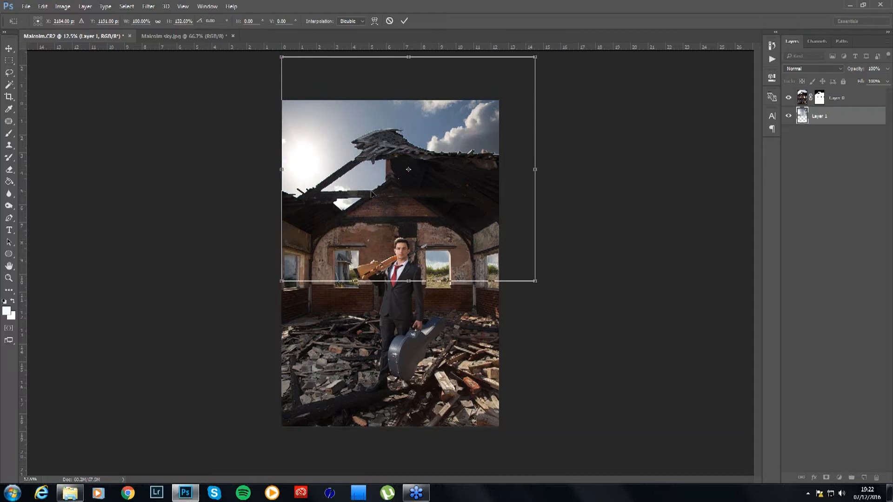
pyautogui.press('Return')
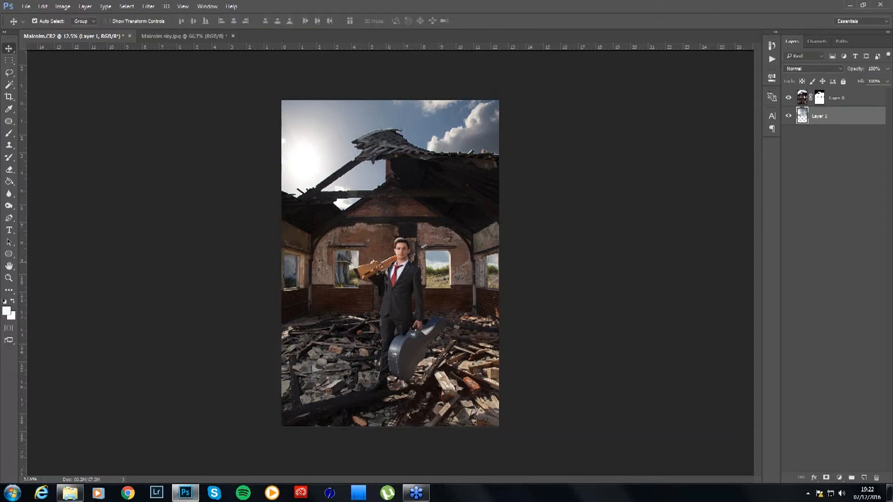
# Examine how the new sky fits behind the windows and around the man and rifle
pyautogui.press('ctrl')
pyautogui.hotkey('ctrl', '+')
pyautogui.hotkey('ctrl', '+')
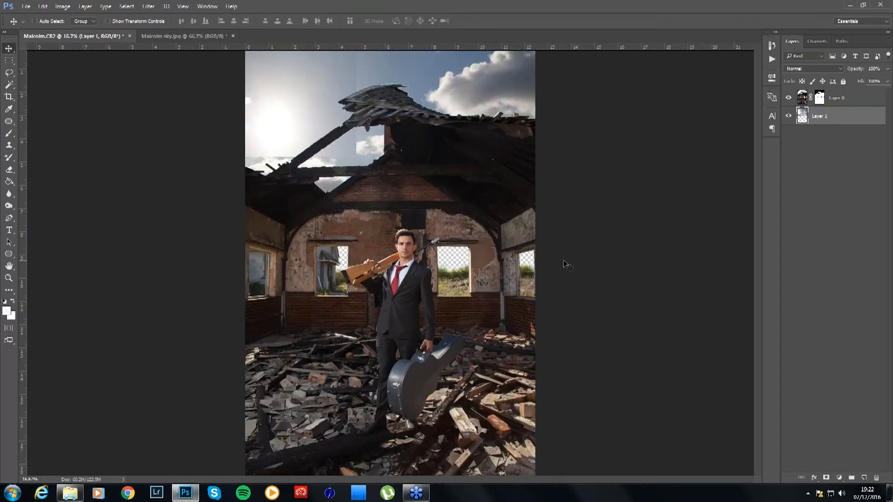
pyautogui.hotkey('ctrl', '+')
pyautogui.hotkey('ctrl', '+')
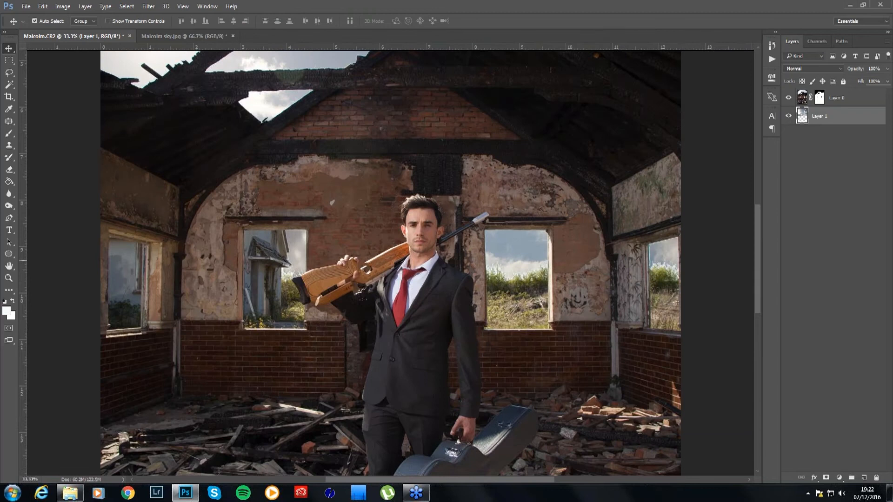
pyautogui.press('ctrl')
pyautogui.hotkey('ctrl', '+')
pyautogui.hotkey('ctrl', '+')
pyautogui.hotkey('ctrl', '+')
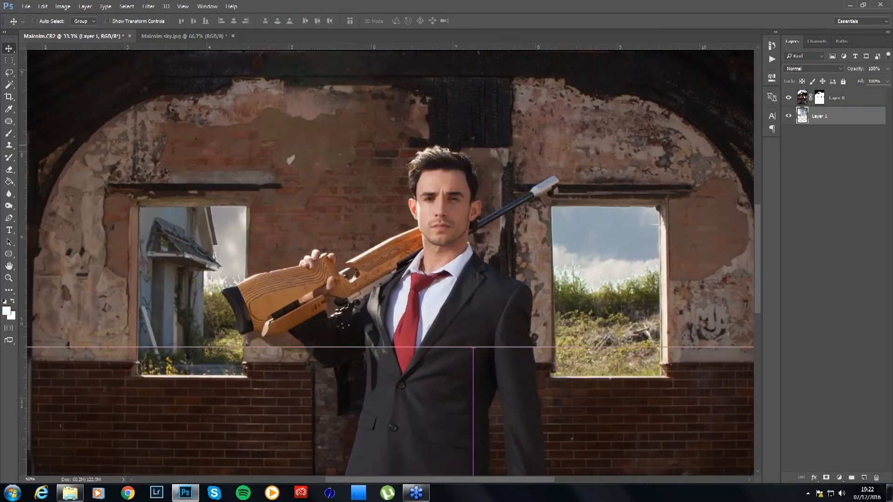
# Examine the mask's edge quality along the collapsed roof's outline against the new sky
pyautogui.moveTo(421, 315); pyautogui.dragTo(563, 140)
pyautogui.moveTo(388, 330); pyautogui.dragTo(218, 400)
pyautogui.moveTo(309, 255); pyautogui.dragTo(155, 259)
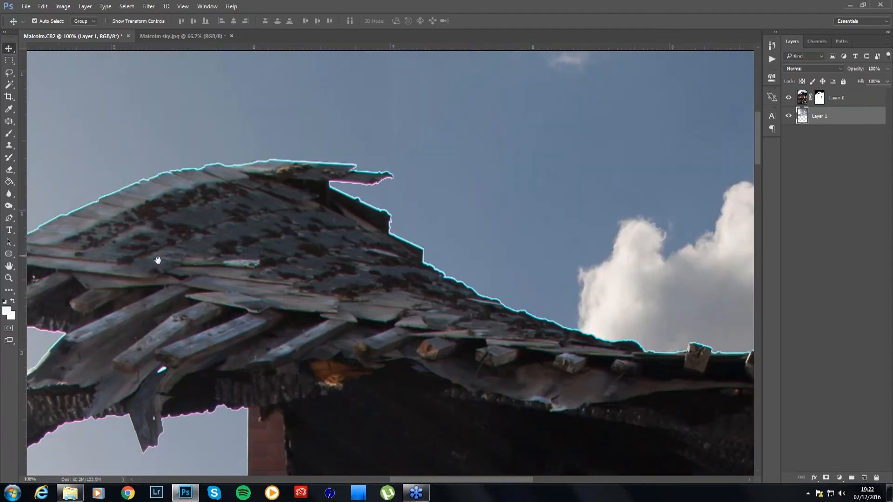
pyautogui.moveTo(265, 267); pyautogui.dragTo(594, 355)
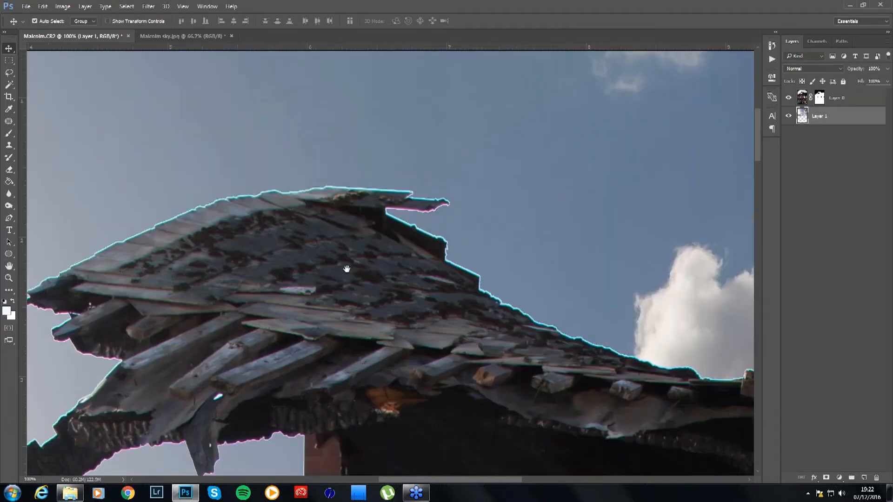
pyautogui.moveTo(346, 269); pyautogui.dragTo(503, 249)
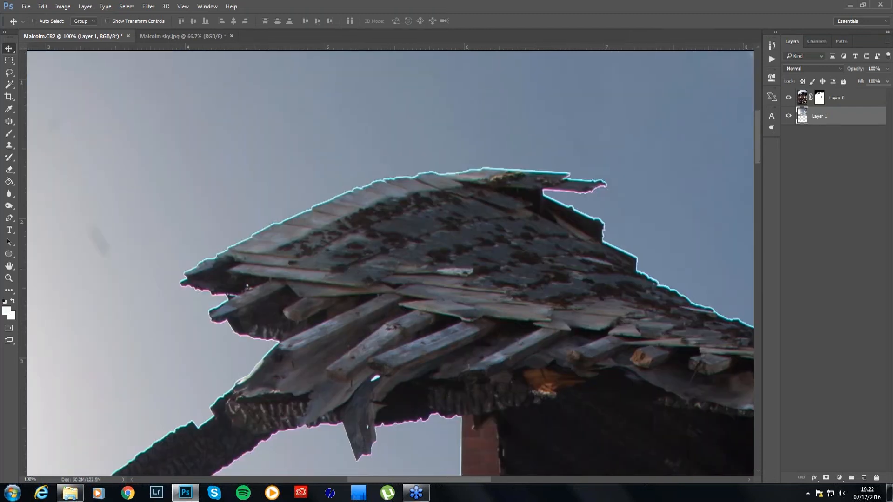
pyautogui.hotkey('ctrl', '+')
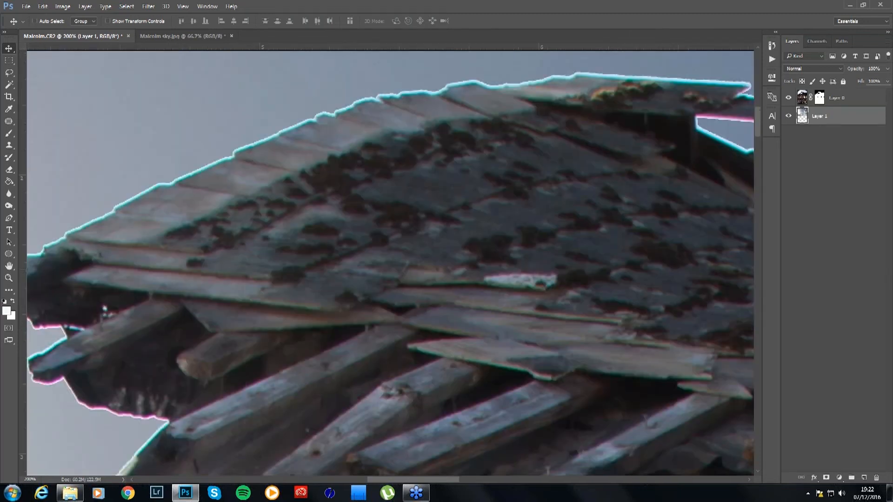
pyautogui.hotkey('ctrl', '+')
pyautogui.moveTo(114, 233); pyautogui.dragTo(512, 249)
pyautogui.moveTo(417, 309); pyautogui.dragTo(372, 145)
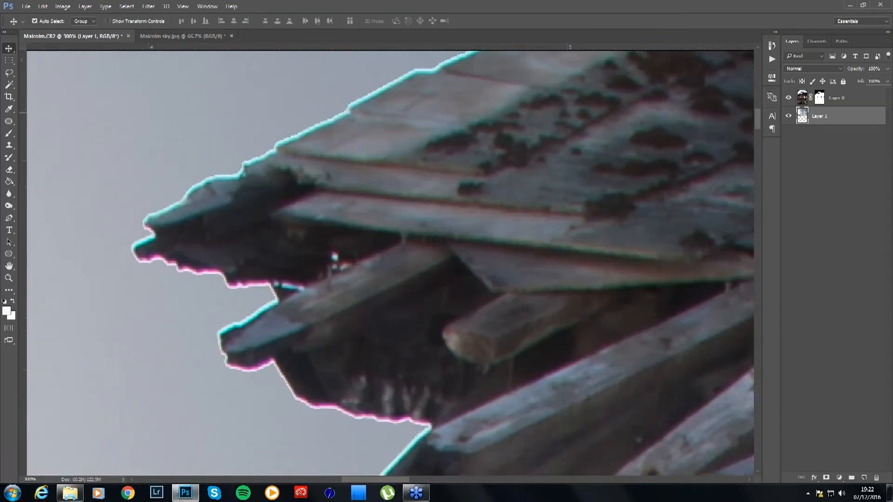
pyautogui.moveTo(355, 261); pyautogui.dragTo(325, 378)
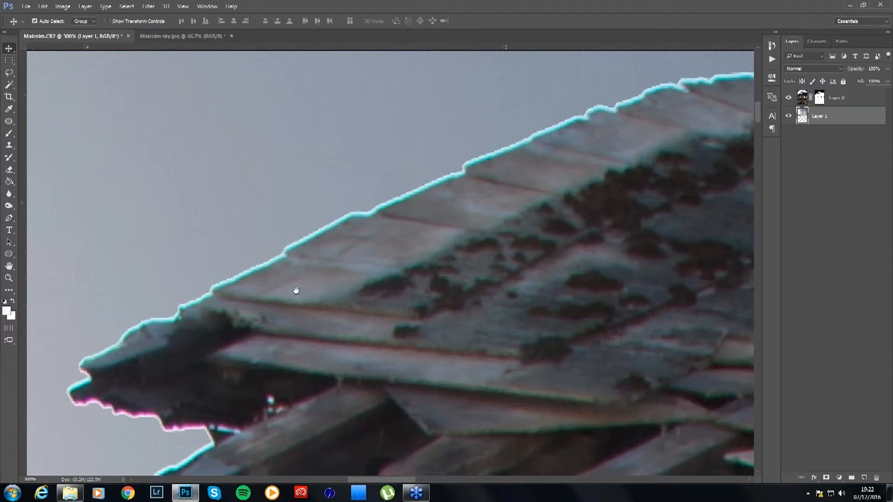
# Target the layer mask of Layer 0 and open it in the Select and Mask workspace
pyautogui.moveTo(297, 291); pyautogui.dragTo(266, 199)
pyautogui.hotkey('ctrl', '-')
pyautogui.hotkey('ctrl', '-')
pyautogui.hotkey('ctrl', '-')
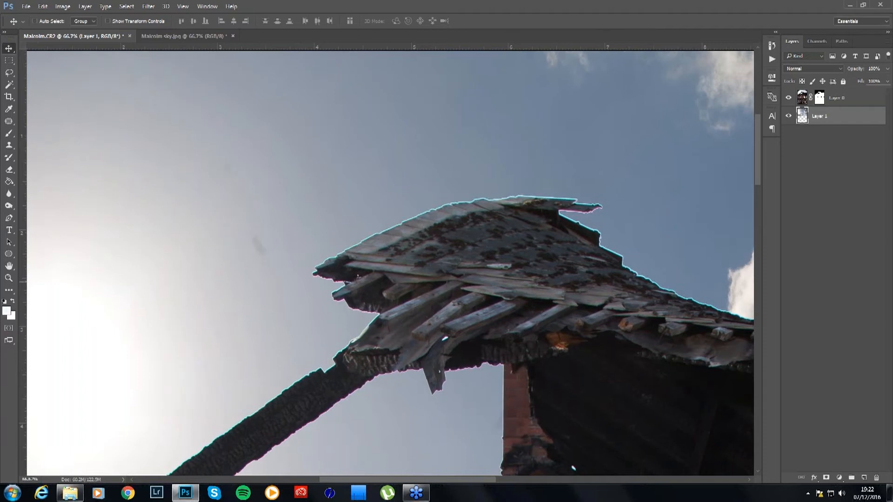
pyautogui.hotkey('ctrl', '+')
pyautogui.moveTo(432, 292); pyautogui.dragTo(271, 281)
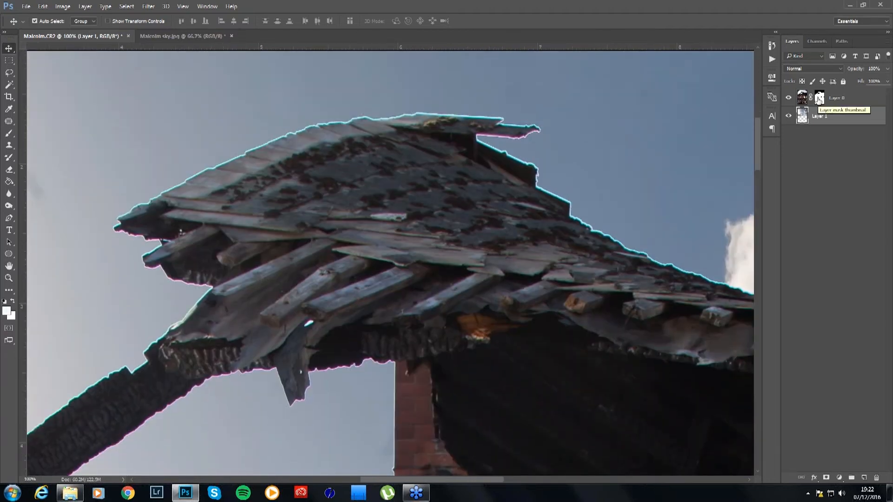
pyautogui.click(819, 98)
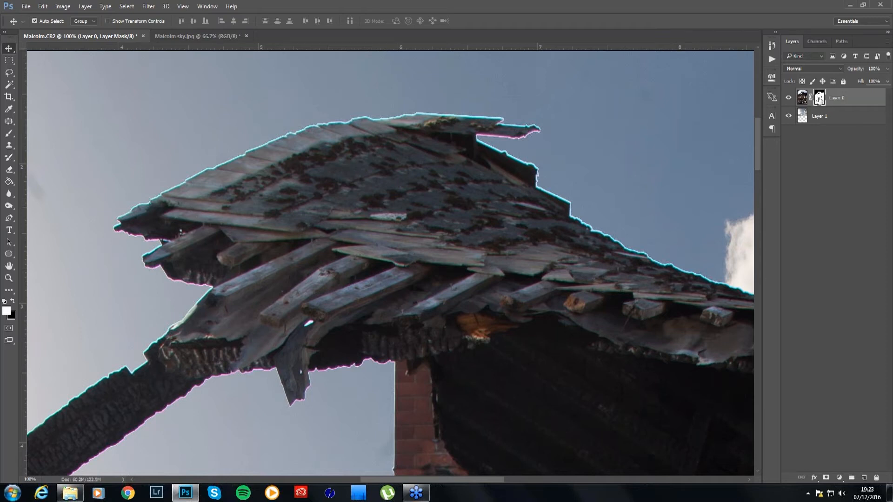
pyautogui.click(149, 6)
pyautogui.moveTo(132, 7)
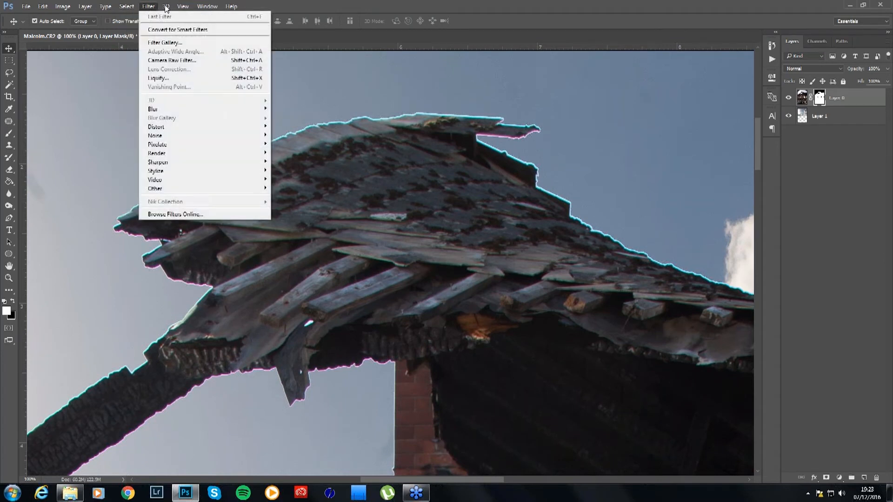
pyautogui.moveTo(180, 8)
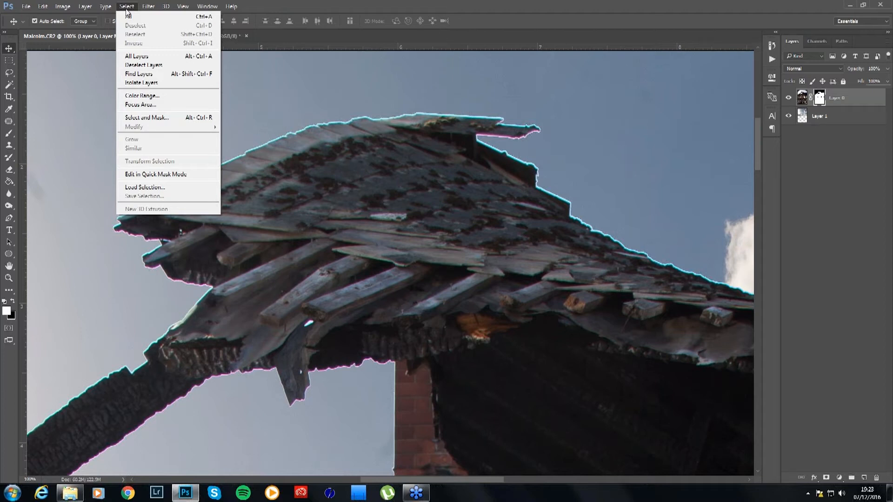
pyautogui.click(127, 7)
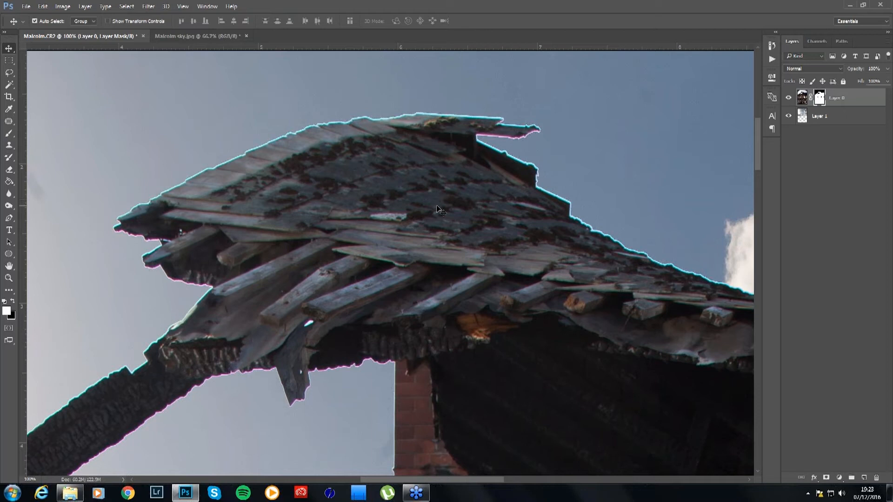
pyautogui.click(149, 8)
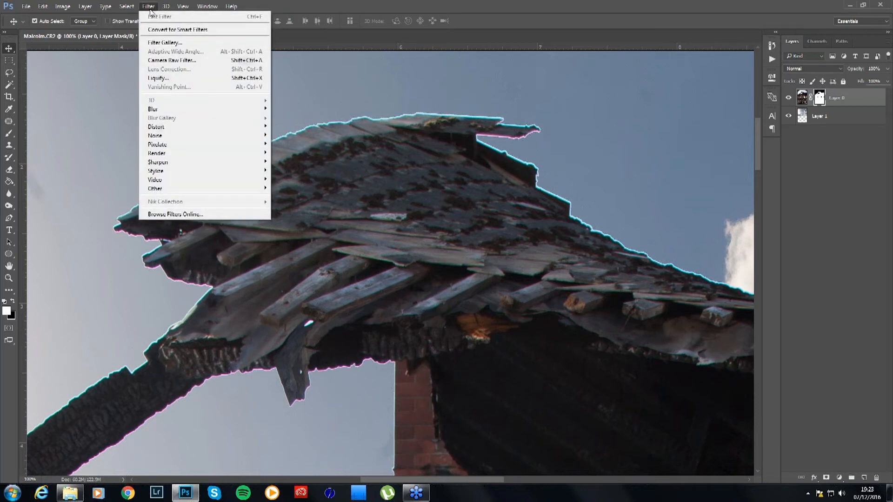
pyautogui.moveTo(96, 11)
pyautogui.moveTo(123, 10)
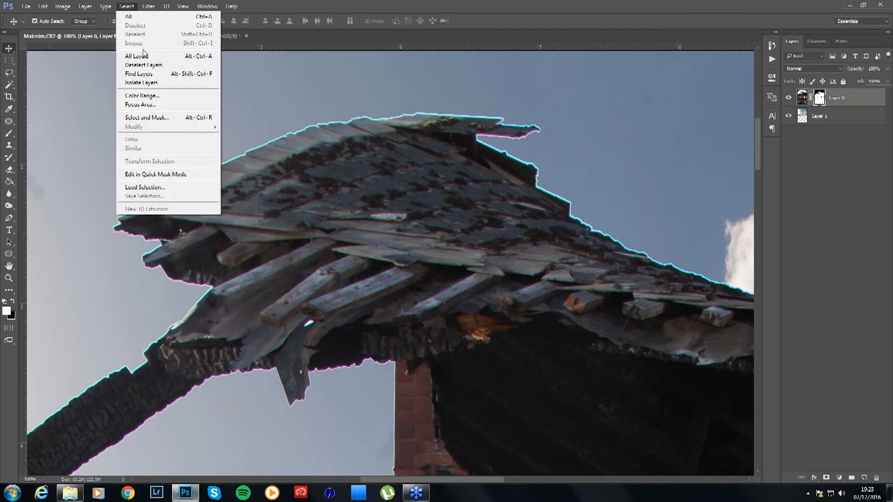
pyautogui.click(147, 117)
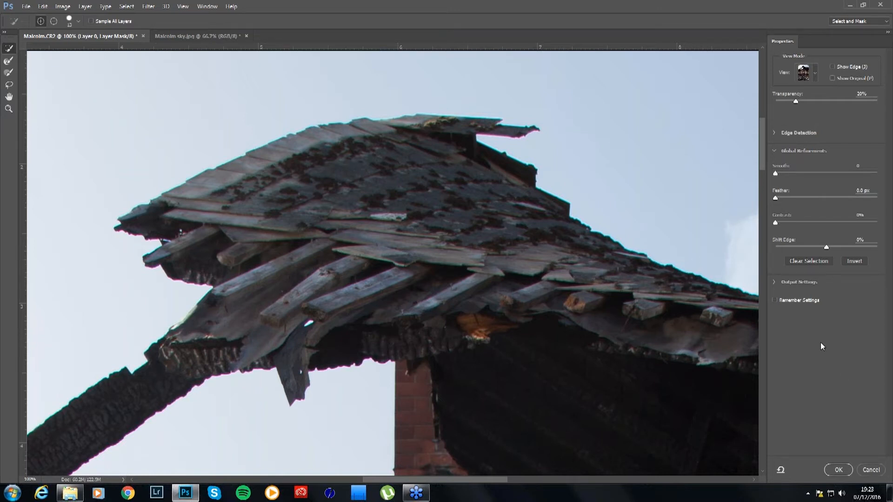
# Change the Select and Mask view mode to On Layers to preview the cutout against the new sky
pyautogui.click(814, 78)
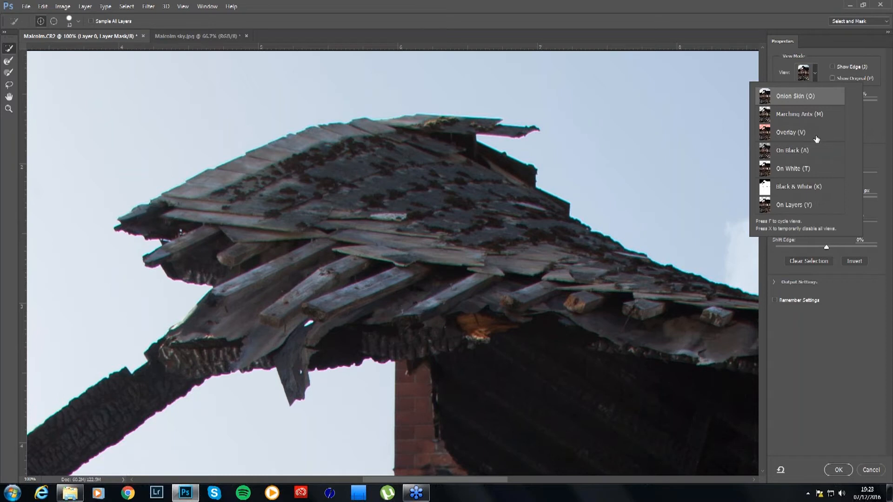
pyautogui.click(819, 209)
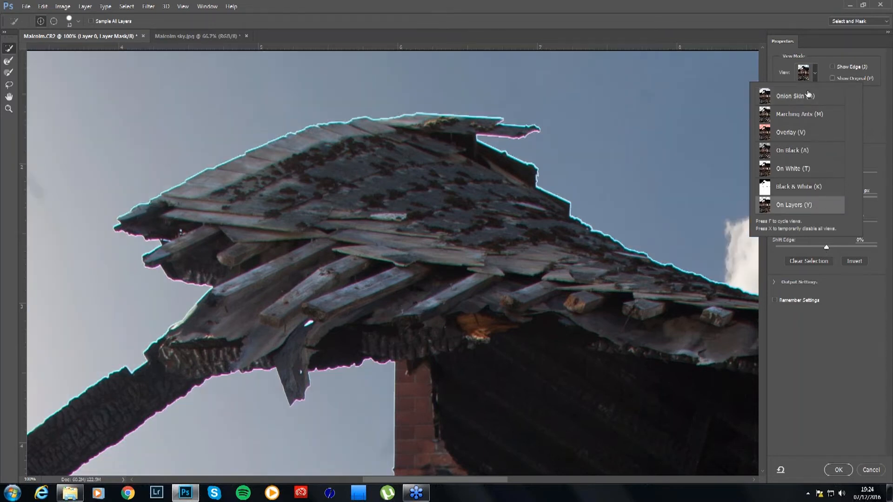
pyautogui.click(815, 78)
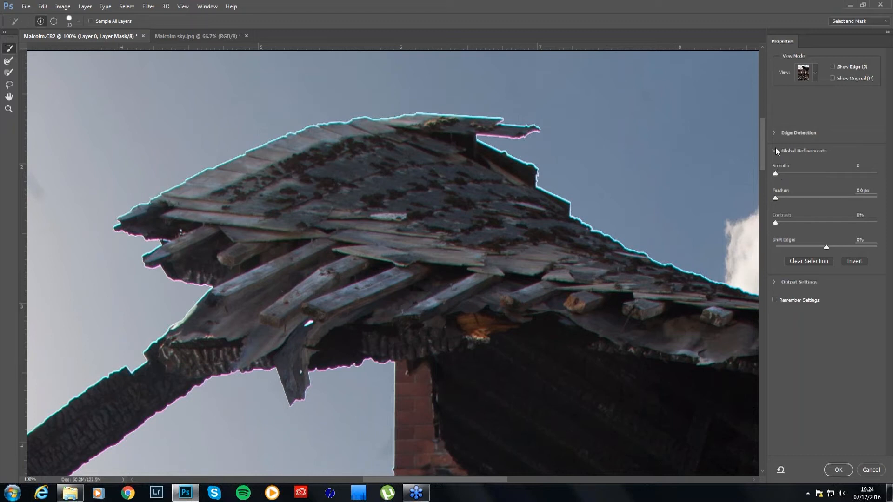
# Set the Edge Detection radius to 3 px and the mask contrast to 37%
pyautogui.click(775, 133)
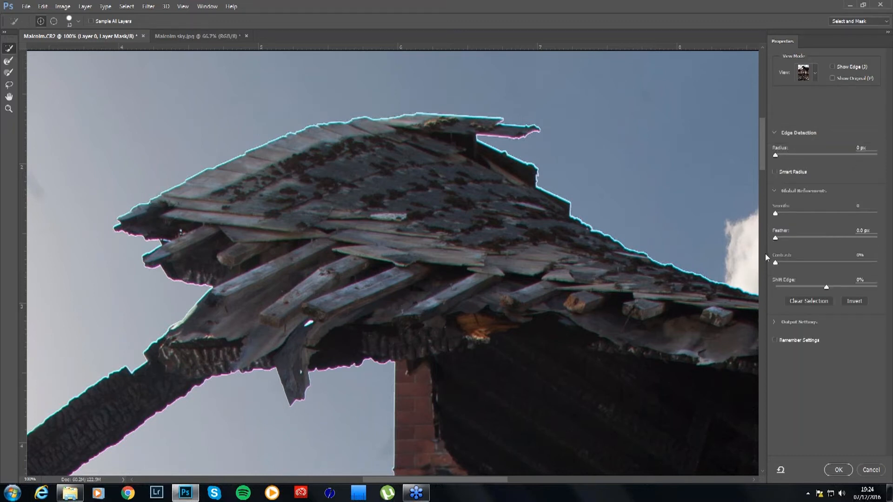
pyautogui.click(776, 155)
pyautogui.moveTo(785, 156); pyautogui.dragTo(793, 155)
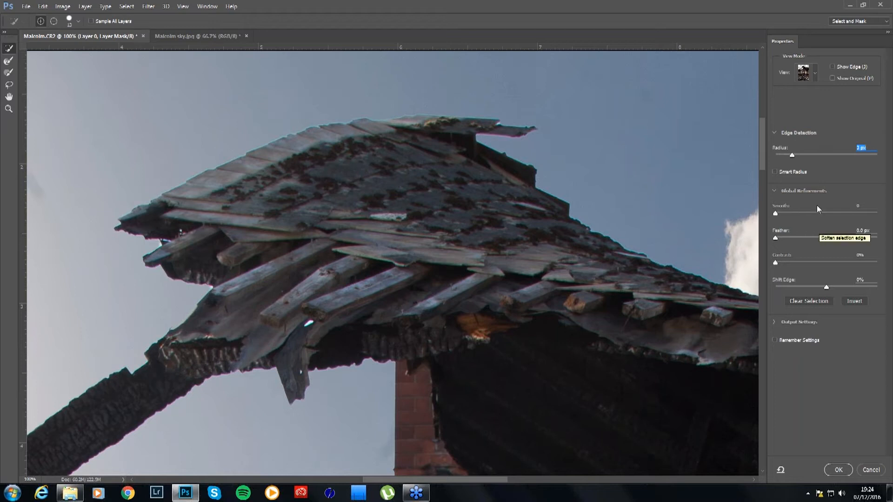
pyautogui.moveTo(767, 161); pyautogui.dragTo(777, 164)
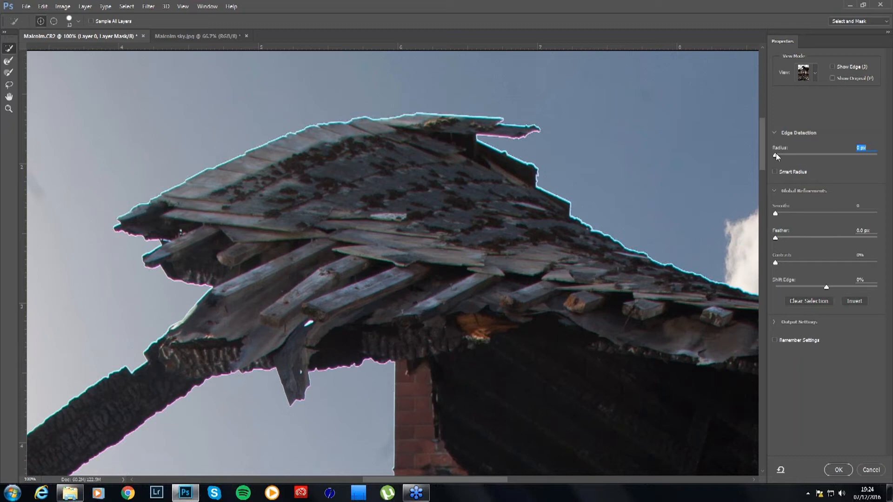
pyautogui.moveTo(786, 160); pyautogui.dragTo(787, 159)
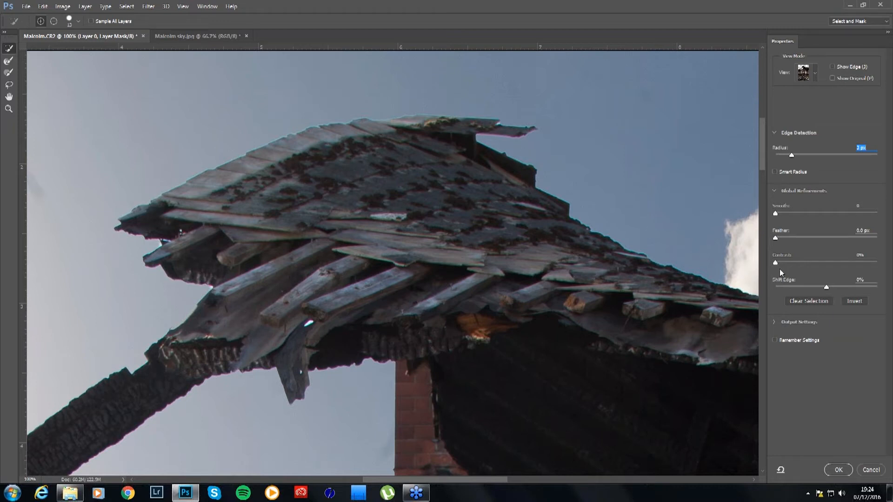
pyautogui.click(775, 264)
pyautogui.moveTo(784, 263); pyautogui.dragTo(793, 264)
# Examine the refined mask edges along the charred beams, the brick chimney and the roofline against the clouds
pyautogui.moveTo(472, 204); pyautogui.dragTo(635, 81)
pyautogui.moveTo(359, 308); pyautogui.dragTo(377, 161)
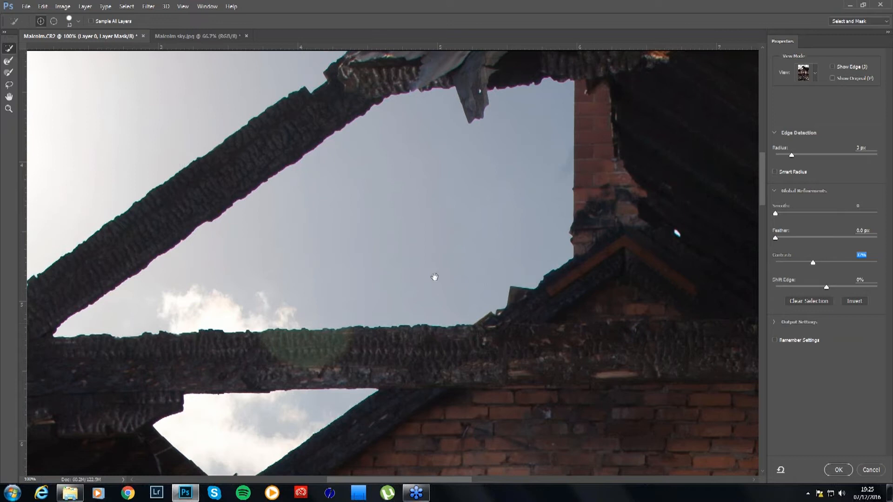
pyautogui.moveTo(186, 326); pyautogui.dragTo(442, 279)
pyautogui.moveTo(200, 354); pyautogui.dragTo(400, 330)
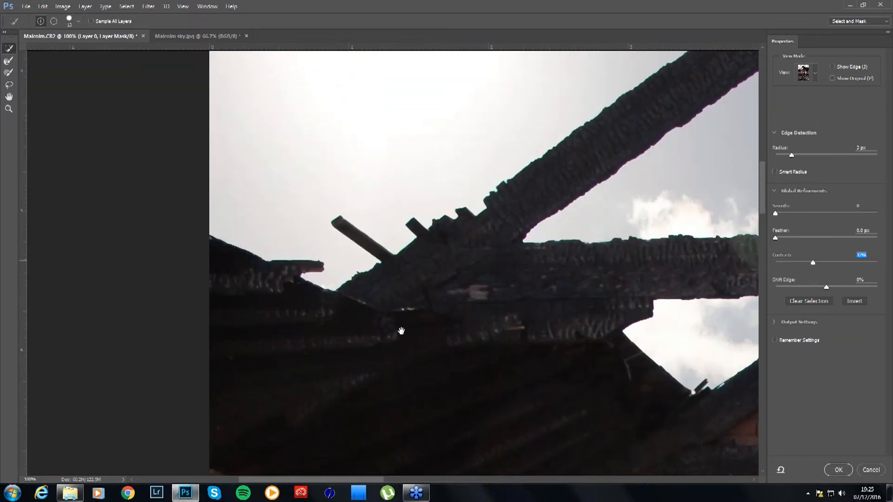
pyautogui.moveTo(754, 90); pyautogui.dragTo(573, 183)
pyautogui.moveTo(332, 250); pyautogui.dragTo(14, 365)
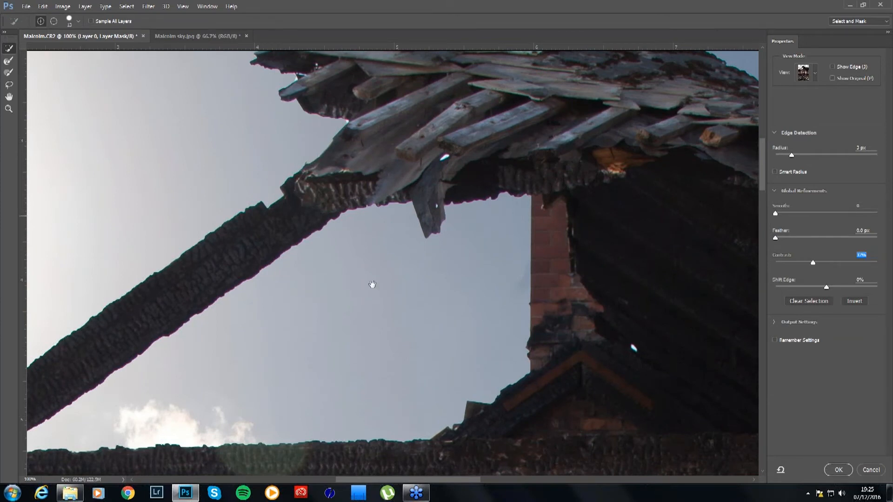
pyautogui.moveTo(372, 284); pyautogui.dragTo(271, 303)
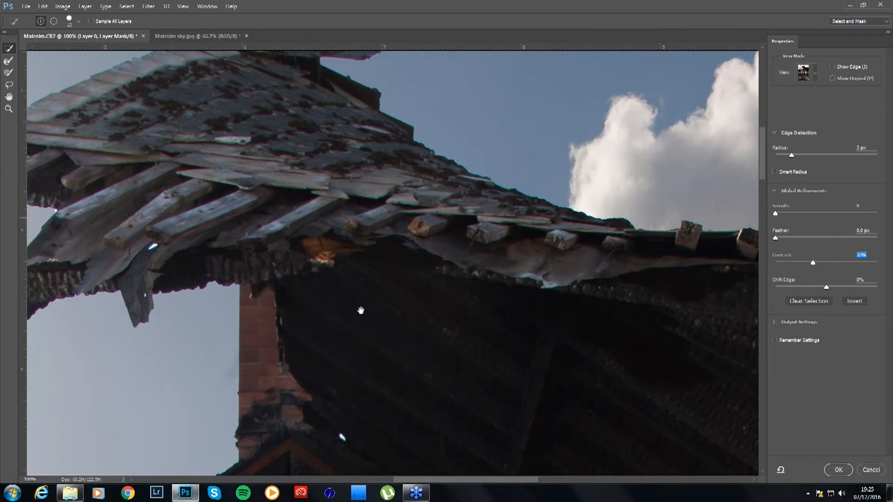
pyautogui.moveTo(361, 310); pyautogui.dragTo(279, 329)
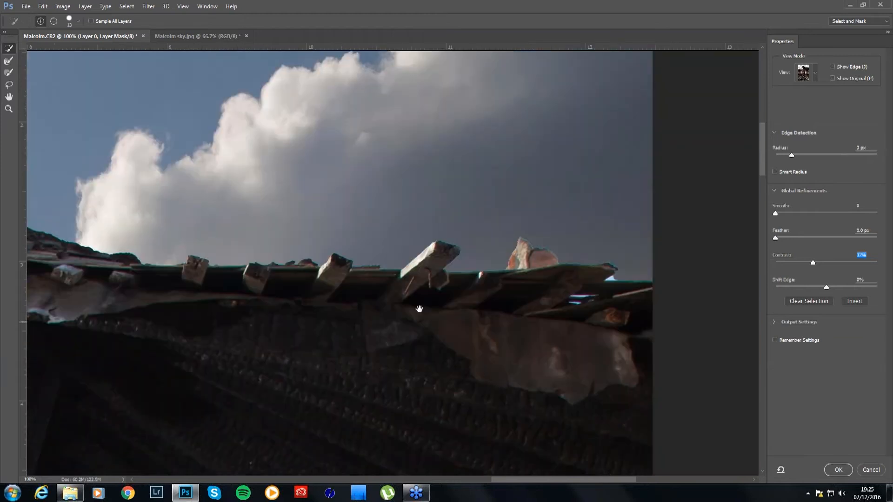
# Smooth the mask edge slightly and set Shift Edge to -21% to pull the mask inward
pyautogui.click(777, 215)
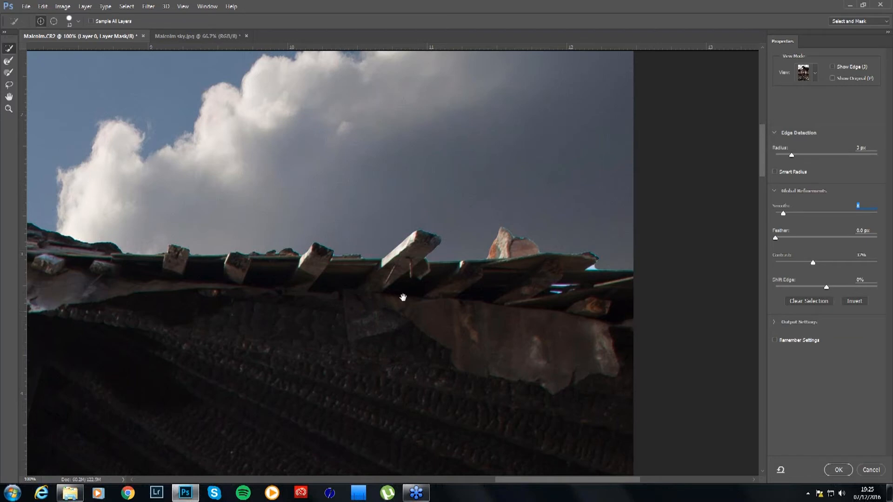
pyautogui.moveTo(402, 298); pyautogui.dragTo(313, 320)
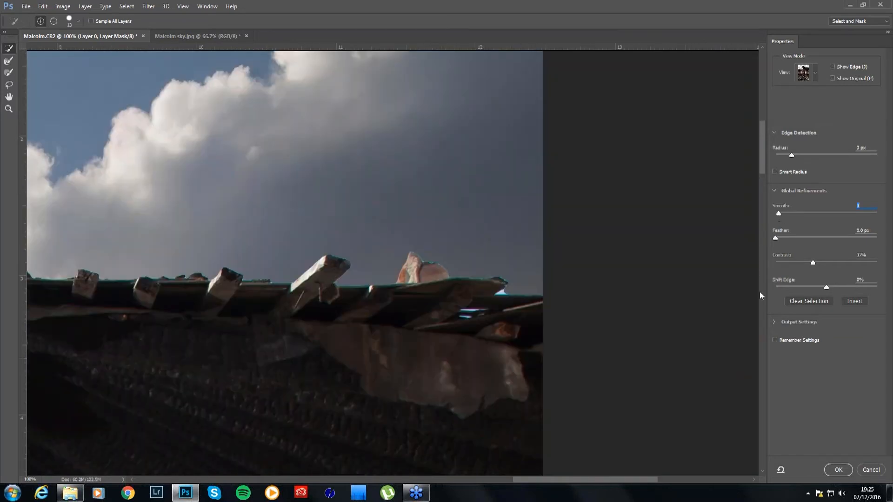
pyautogui.moveTo(827, 287); pyautogui.dragTo(816, 288)
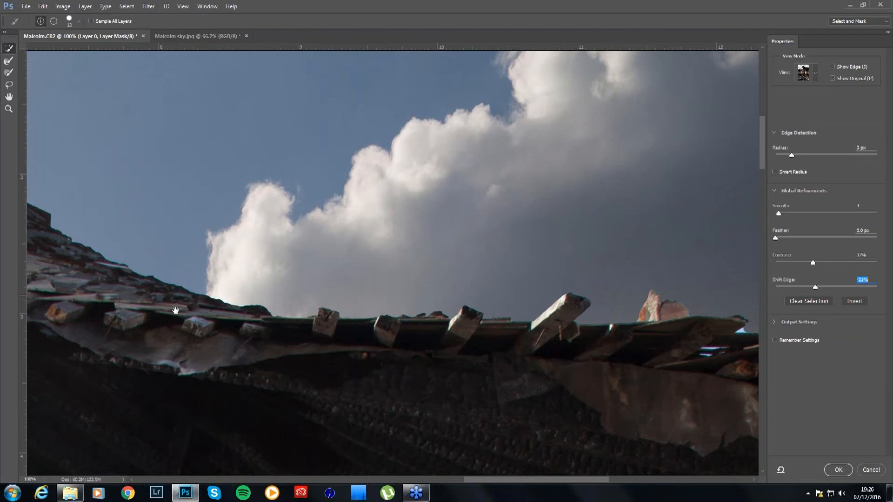
# Check the collapsed roof's refined outline close up and in the full image, and apply the Select and Mask adjustments
pyautogui.moveTo(176, 310); pyautogui.dragTo(514, 309)
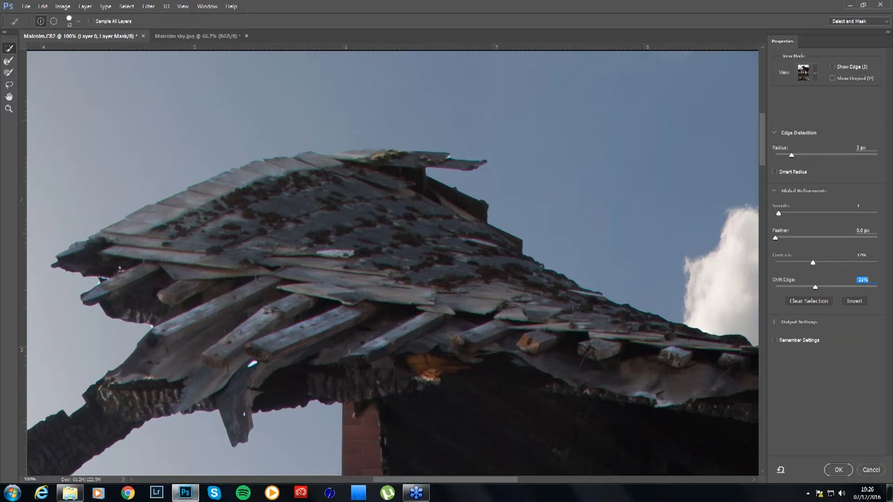
pyautogui.hotkey('ctrl', '+')
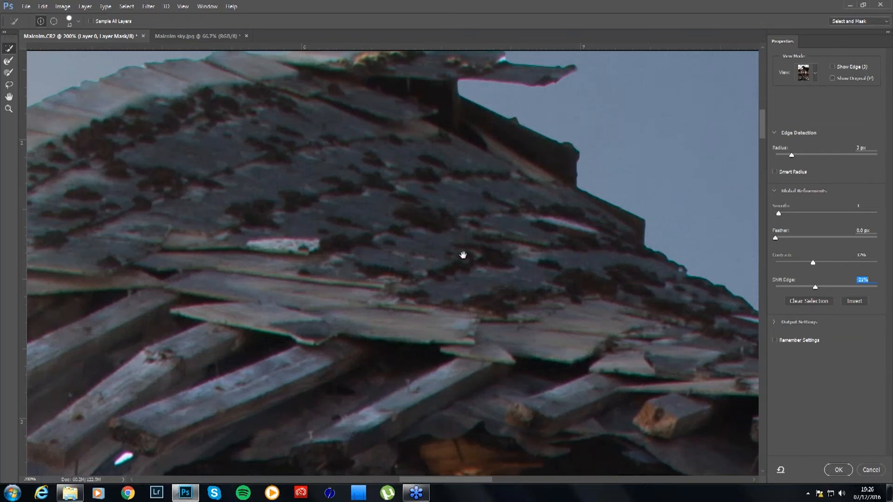
pyautogui.moveTo(462, 255); pyautogui.dragTo(528, 181)
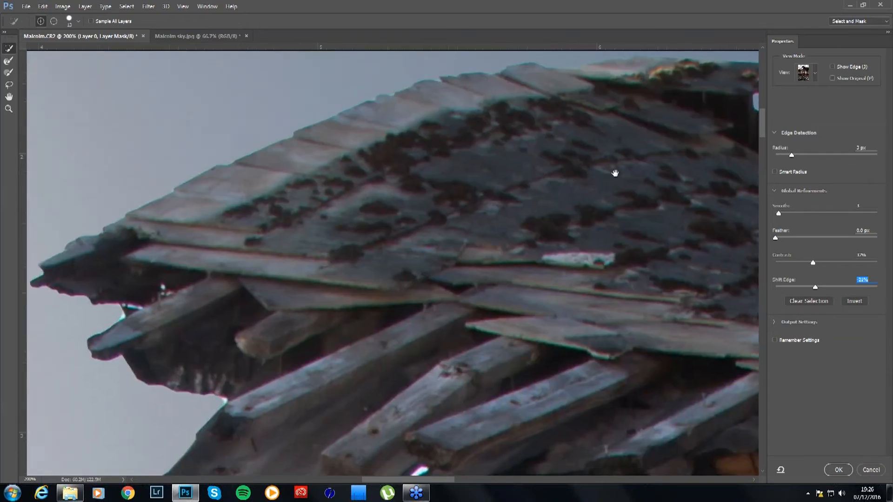
pyautogui.moveTo(454, 231); pyautogui.dragTo(288, 264)
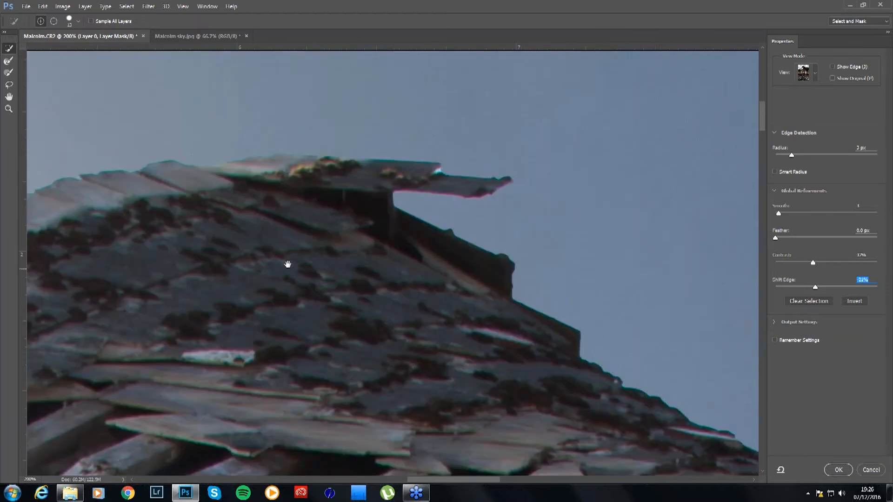
pyautogui.moveTo(658, 356); pyautogui.dragTo(363, 242)
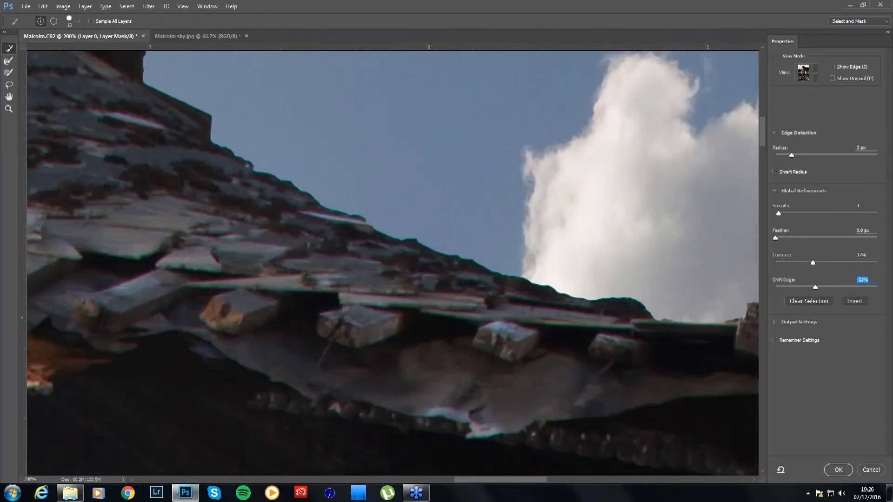
pyautogui.hotkey('ctrl', '0')
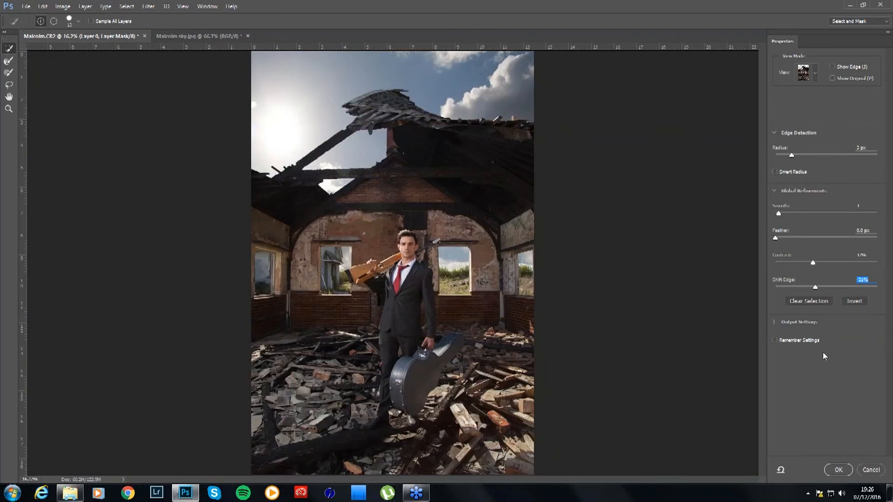
pyautogui.click(835, 474)
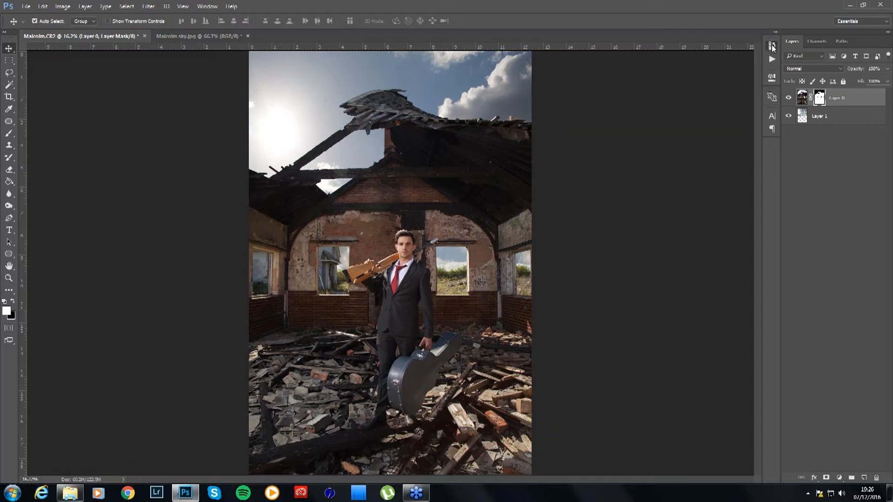
# Compare the original Malcolm.CR2 history state with the cloudy-sky composite in Snapshot 1, switching repeatedly and finishing on Snapshot 1
pyautogui.click(772, 46)
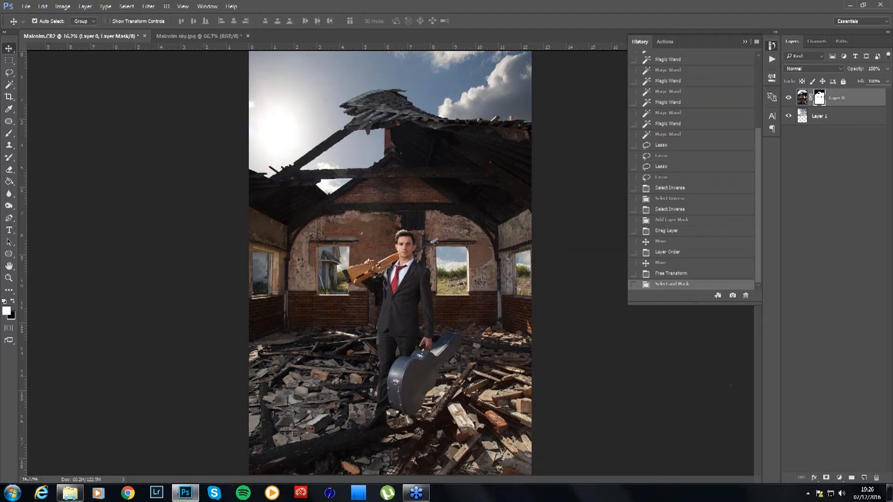
pyautogui.click(771, 45)
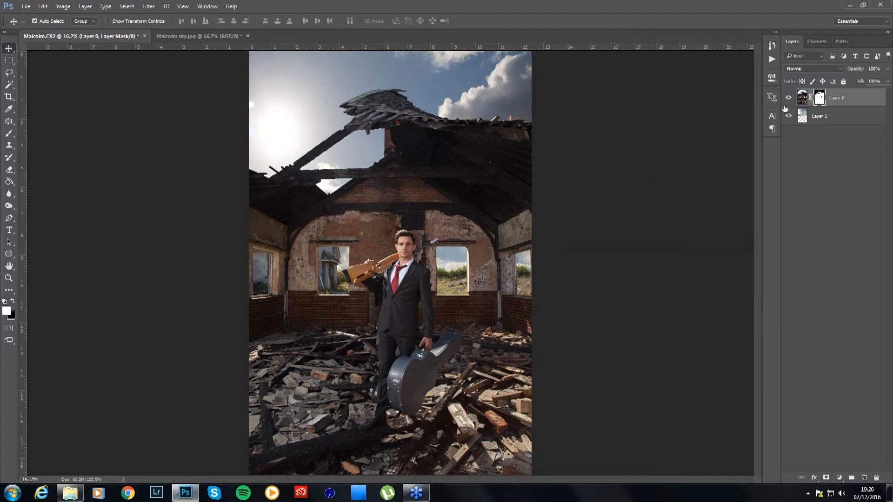
pyautogui.click(772, 45)
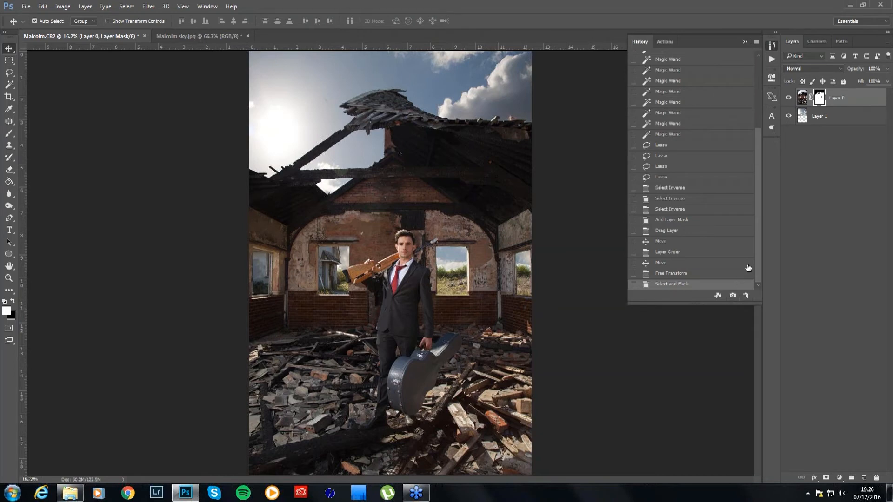
pyautogui.moveTo(757, 224); pyautogui.dragTo(757, 149)
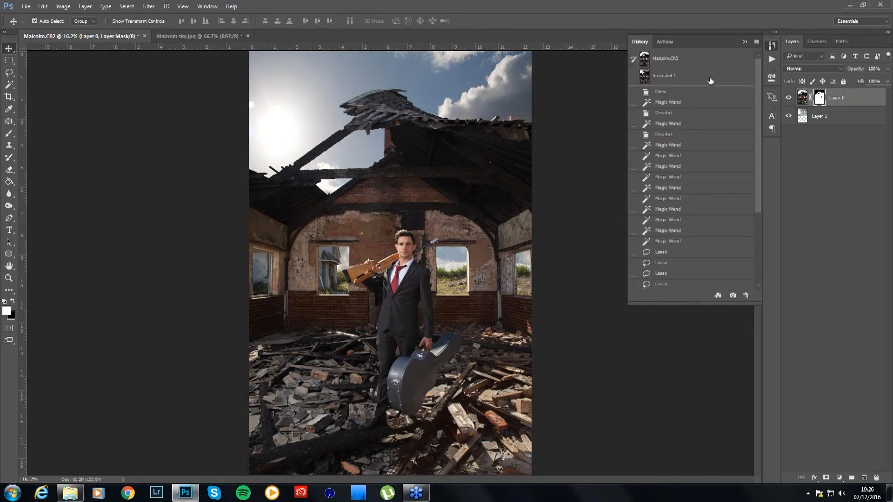
pyautogui.click(710, 80)
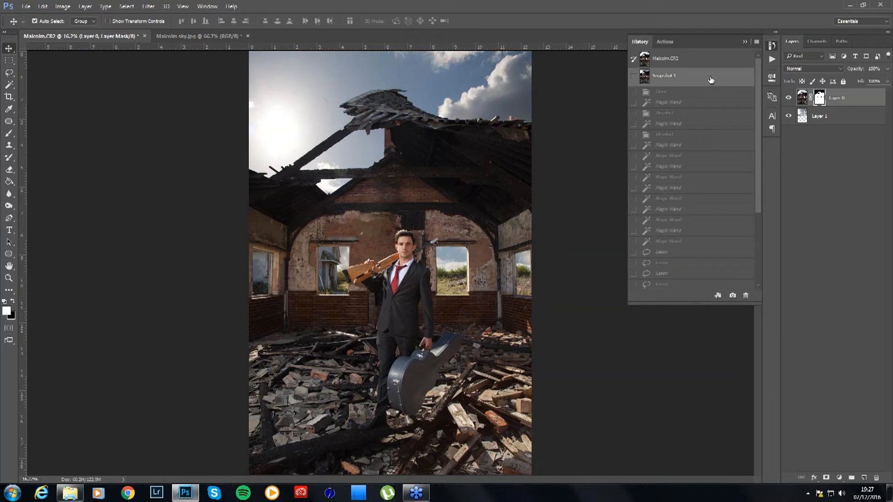
pyautogui.click(710, 59)
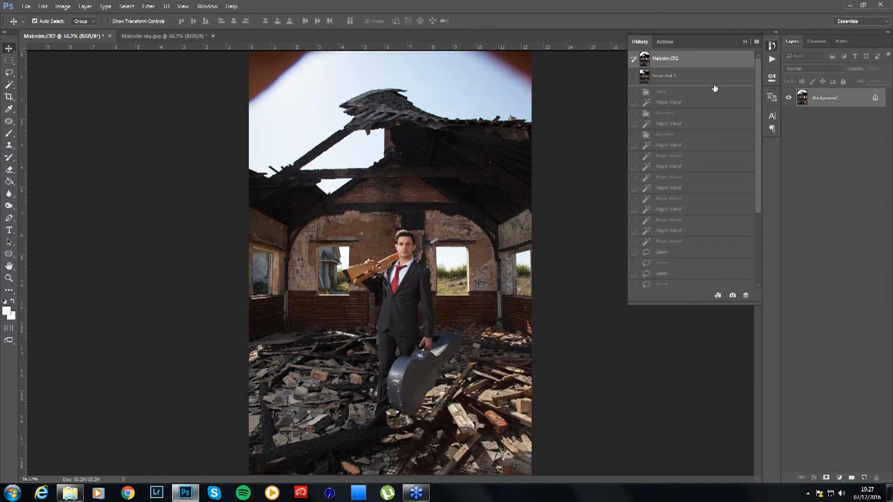
pyautogui.click(713, 81)
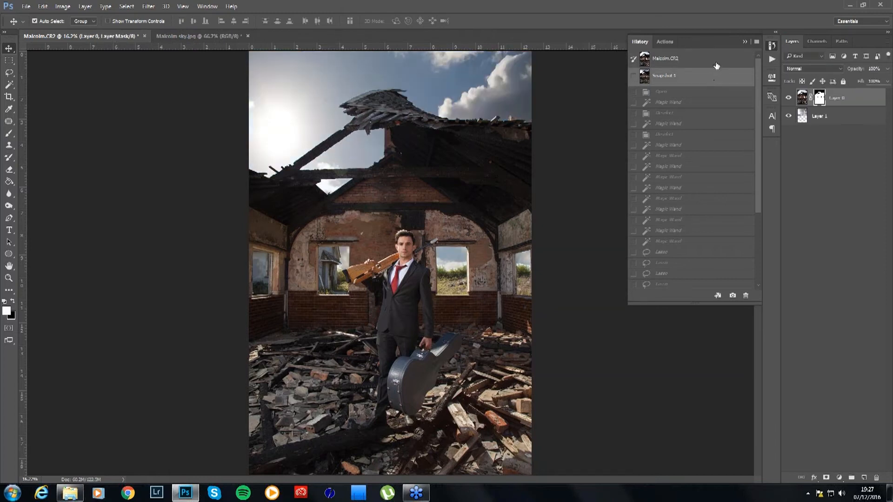
pyautogui.click(716, 61)
pyautogui.click(714, 78)
pyautogui.click(715, 62)
pyautogui.click(714, 83)
pyautogui.click(716, 64)
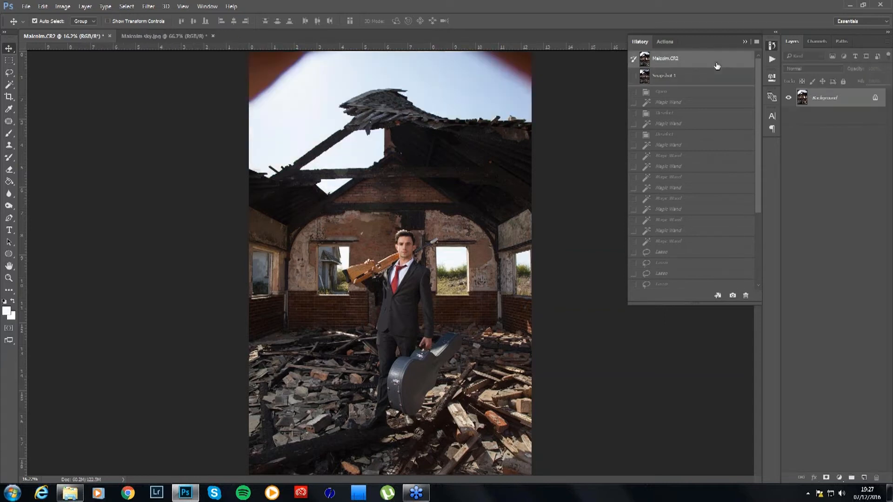
pyautogui.click(712, 83)
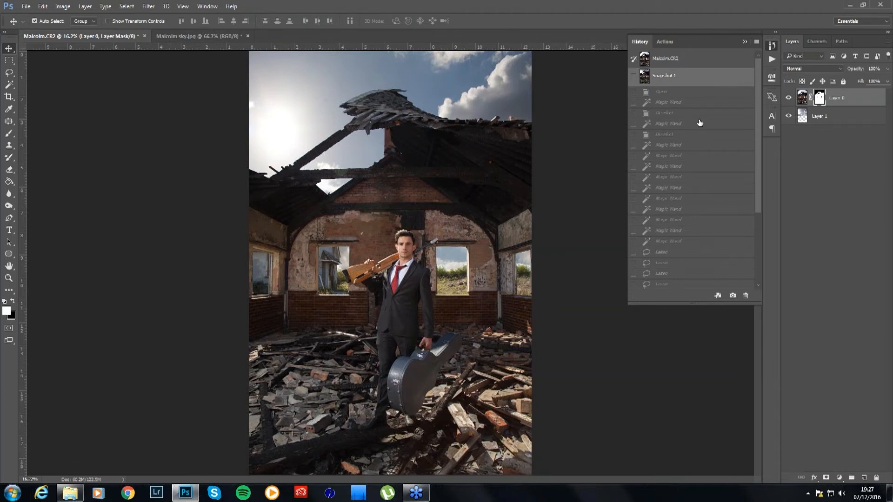
pyautogui.click(745, 43)
# Examine the mask edge where the bushes meet the replaced sky in the window on the rifle barrel side
pyautogui.press('ctrl')
pyautogui.hotkey('ctrl', '+')
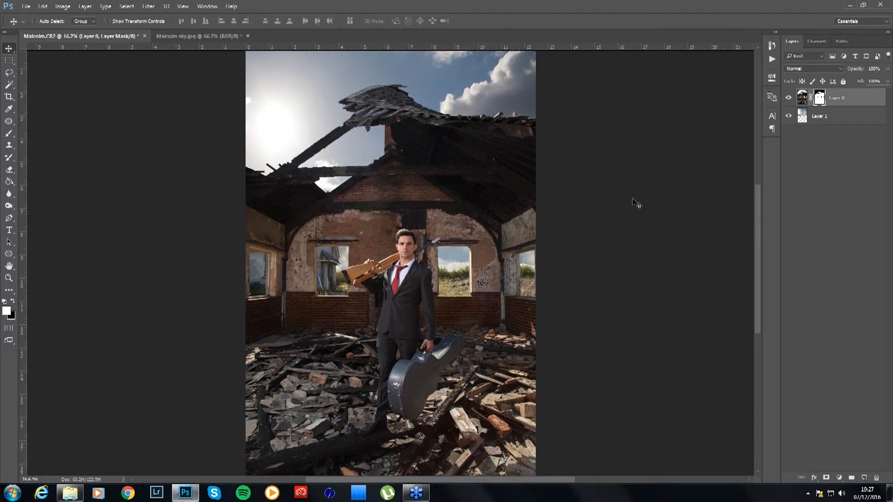
pyautogui.hotkey('ctrl', '+')
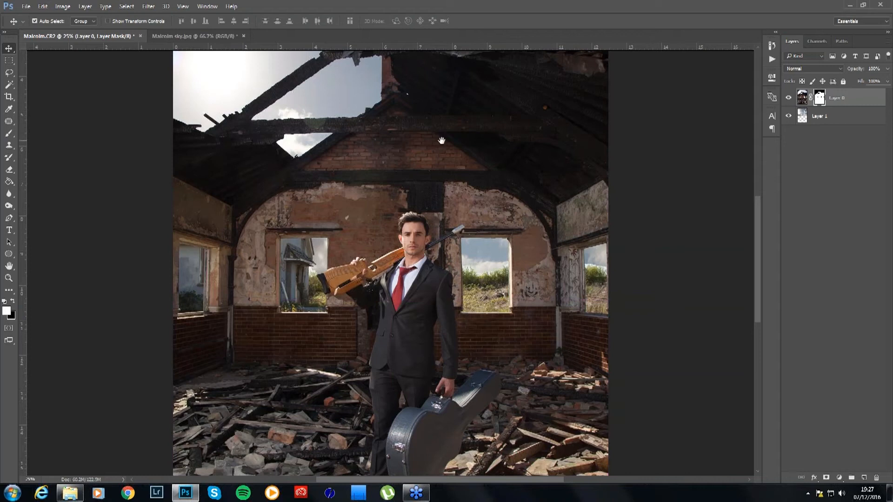
pyautogui.moveTo(441, 141); pyautogui.dragTo(427, 201)
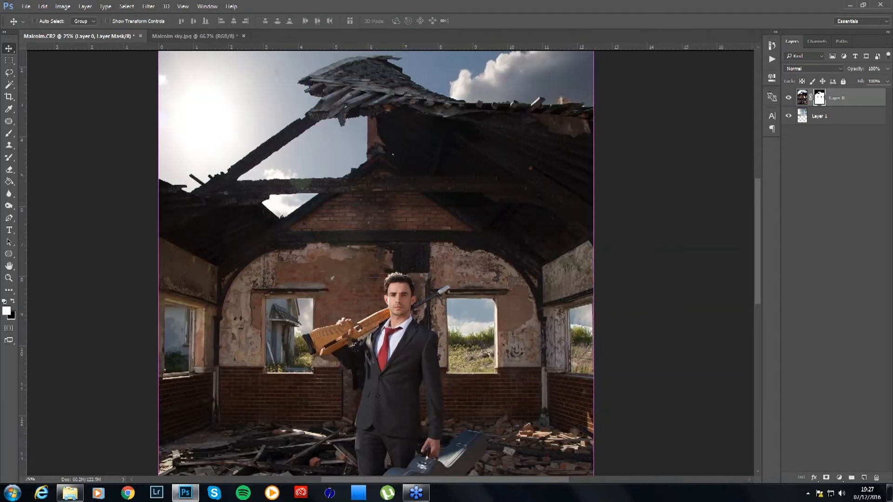
pyautogui.hotkey('ctrl', '+')
pyautogui.hotkey('ctrl', '+')
pyautogui.hotkey('ctrl', '+')
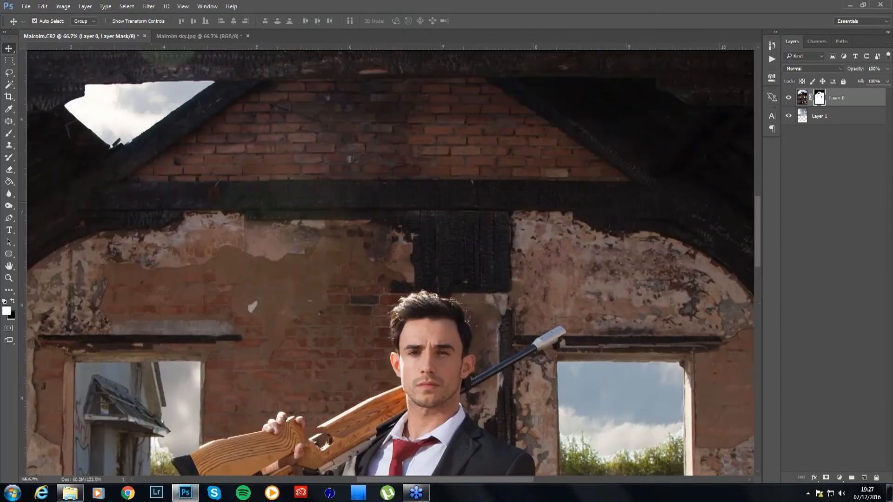
pyautogui.scroll(-3, 334, 338)
pyautogui.hscroll(4, 335, 339)
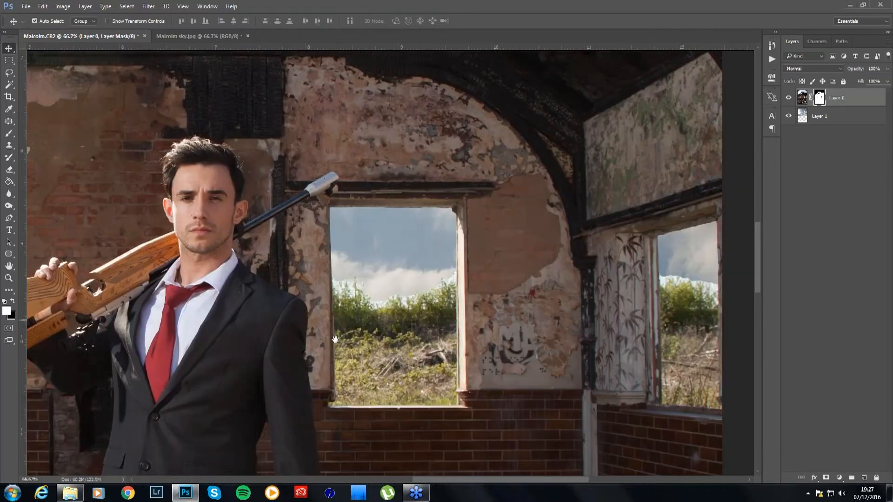
pyautogui.moveTo(335, 339); pyautogui.dragTo(315, 323)
pyautogui.hotkey('ctrl', '+')
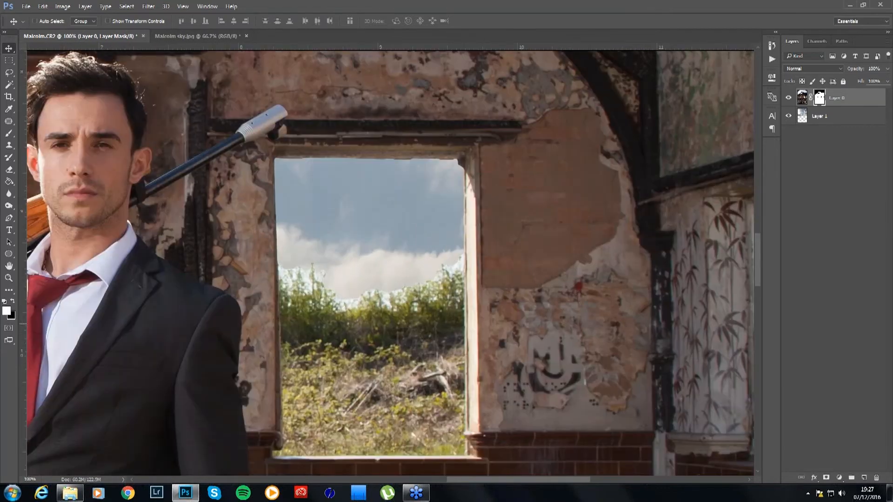
pyautogui.hotkey('ctrl', '+')
pyautogui.hotkey('ctrl', '+')
pyautogui.hotkey('ctrl', '+')
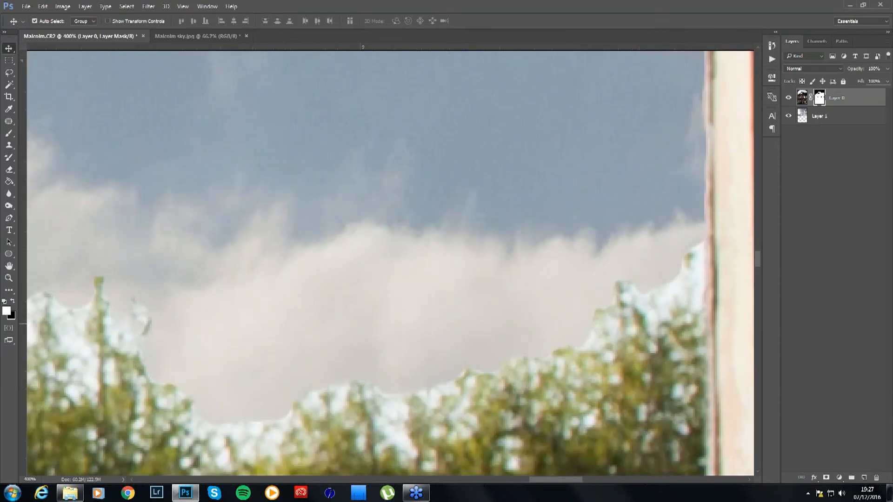
pyautogui.hotkey('ctrl', '-')
pyautogui.hotkey('ctrl', '-')
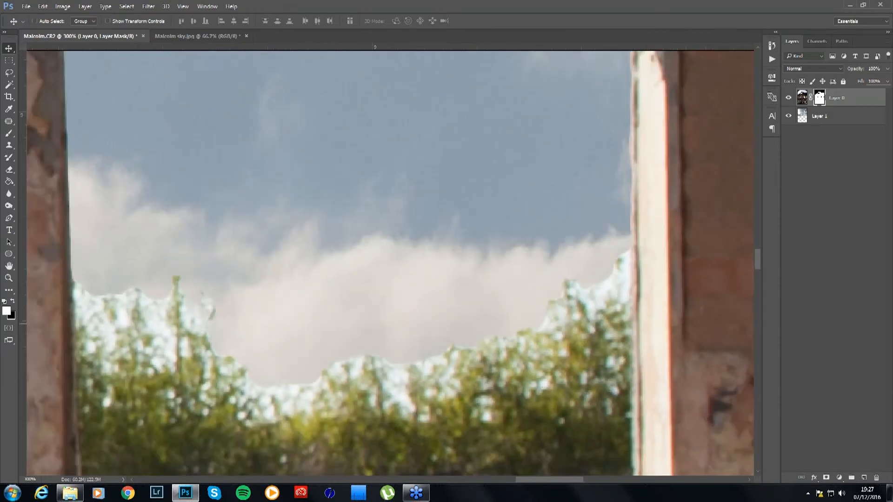
pyautogui.moveTo(344, 319); pyautogui.dragTo(333, 254)
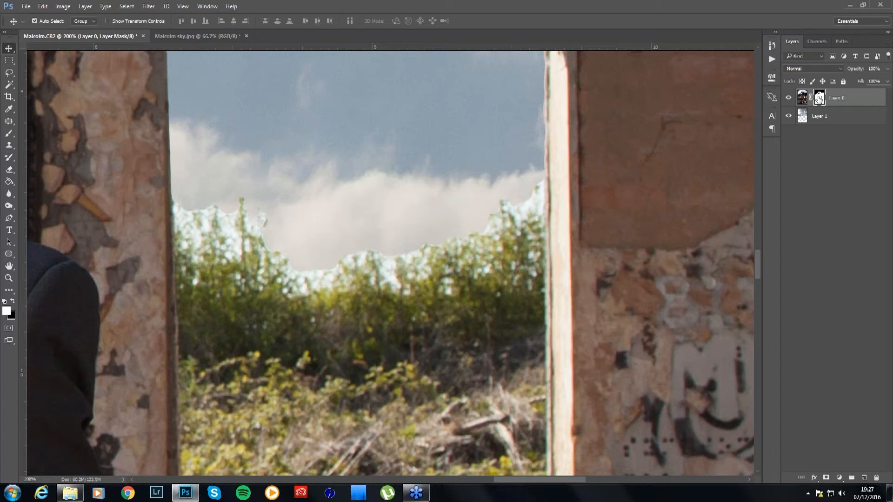
# Choose the Brush tool for the Layer 0 mask and reduce the brush size to suit the window openings
pyautogui.click(9, 136)
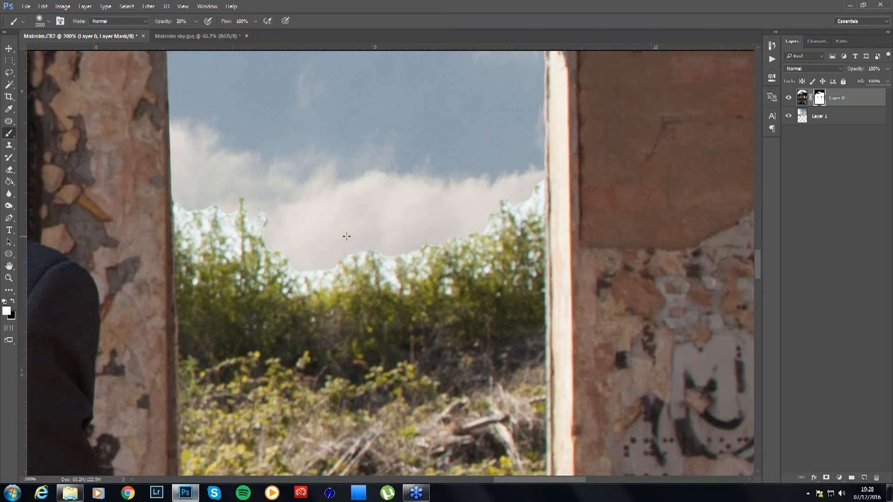
pyautogui.hotkey('ctrl', '-')
pyautogui.hotkey('ctrl', '-')
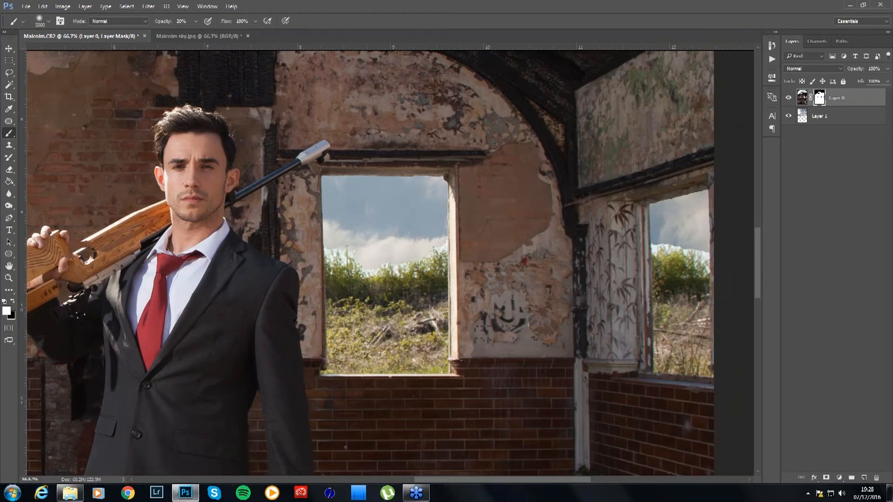
pyautogui.press('[')
pyautogui.press('[')
pyautogui.press('[')
pyautogui.press('[')
pyautogui.press('[')
pyautogui.press('[')
pyautogui.press('[')
pyautogui.press('[')
pyautogui.press('[')
pyautogui.press('[')
pyautogui.press('[')
pyautogui.press('[')
pyautogui.press('[')
pyautogui.press('[')
pyautogui.press('[')
pyautogui.press('[')
pyautogui.press('[')
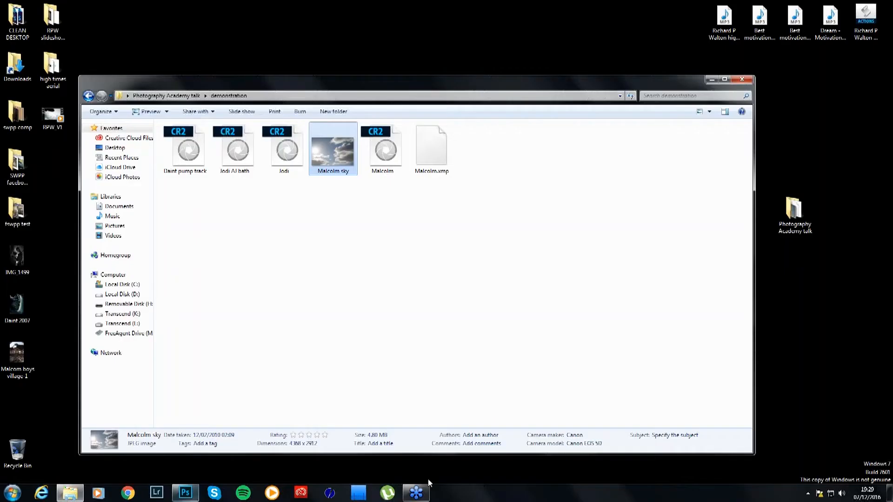
# Switch back to Photoshop and try a white brush stroke on the mask over the window beside the rifle stock, toggling it to compare
pyautogui.click(186, 496)
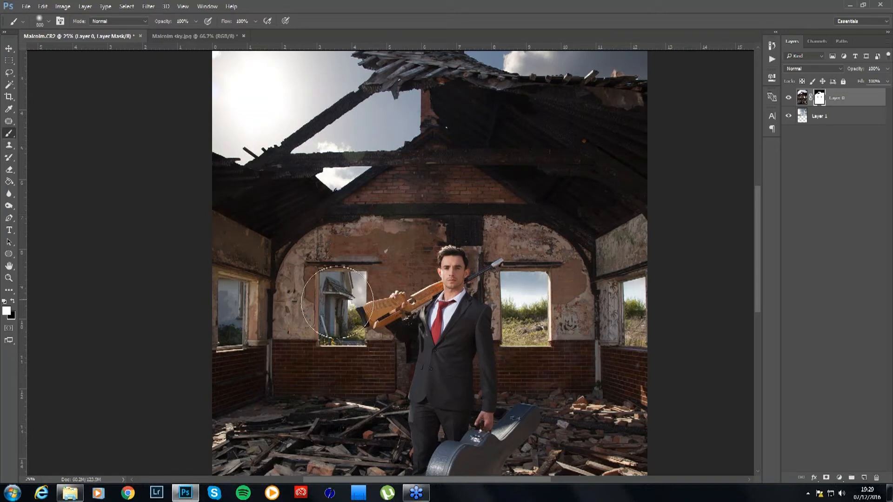
pyautogui.moveTo(359, 277); pyautogui.dragTo(359, 303)
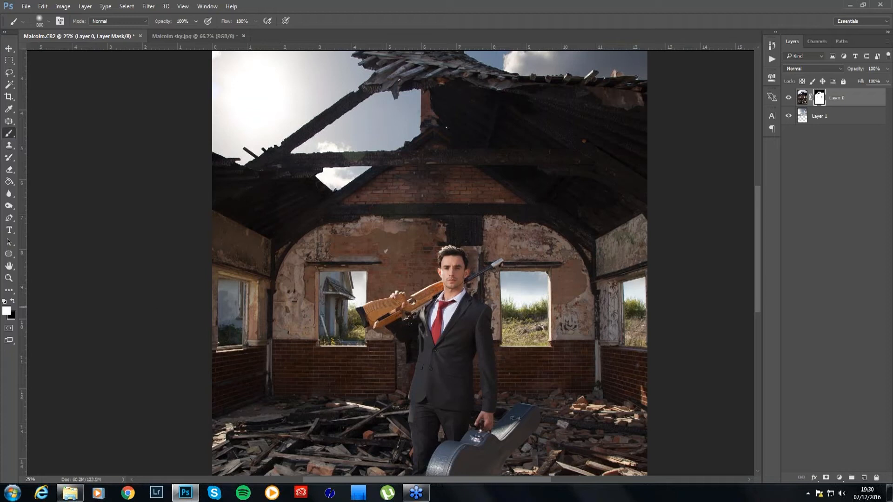
pyautogui.hotkey('ctrl', 'z')
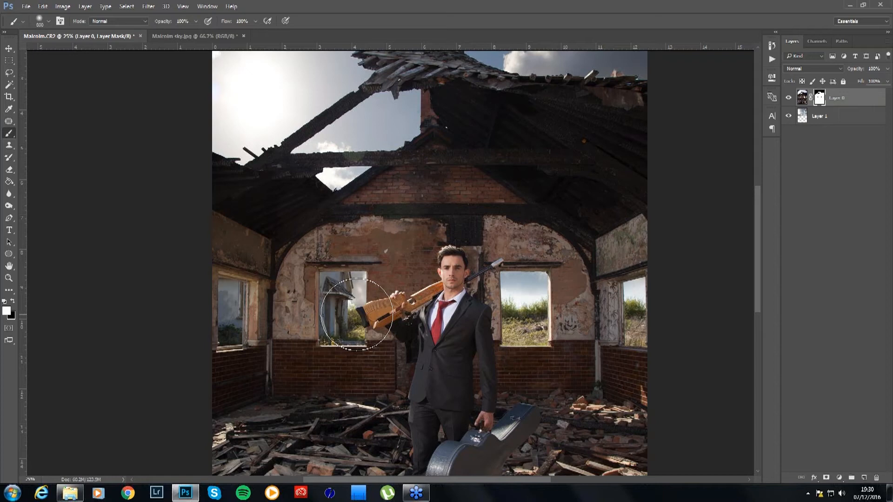
pyautogui.hotkey('ctrl', 'z')
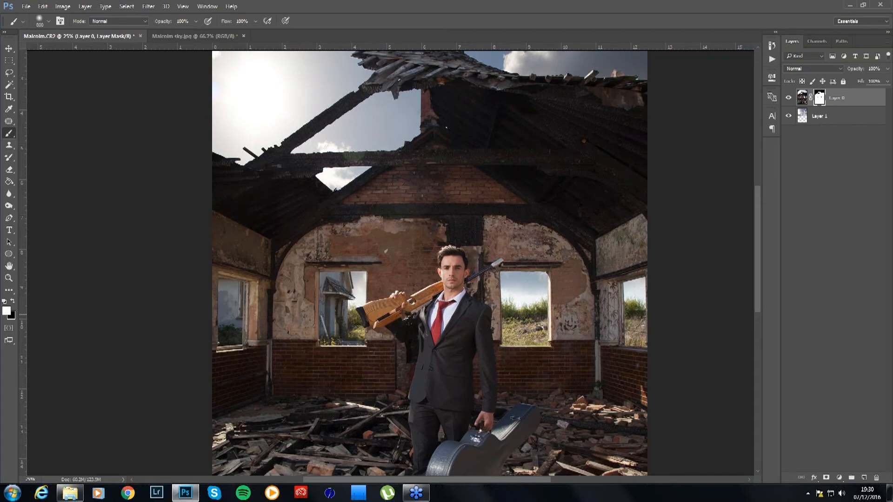
pyautogui.hotkey('ctrl', 'z')
# Inspect the softened sky in the windows on both sides of the man, in the full image and close up
pyautogui.click(9, 49)
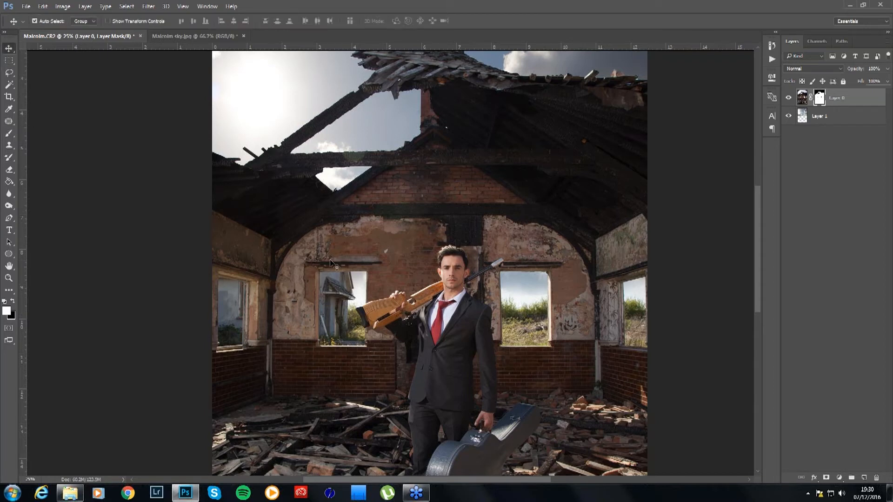
pyautogui.press('ctrl')
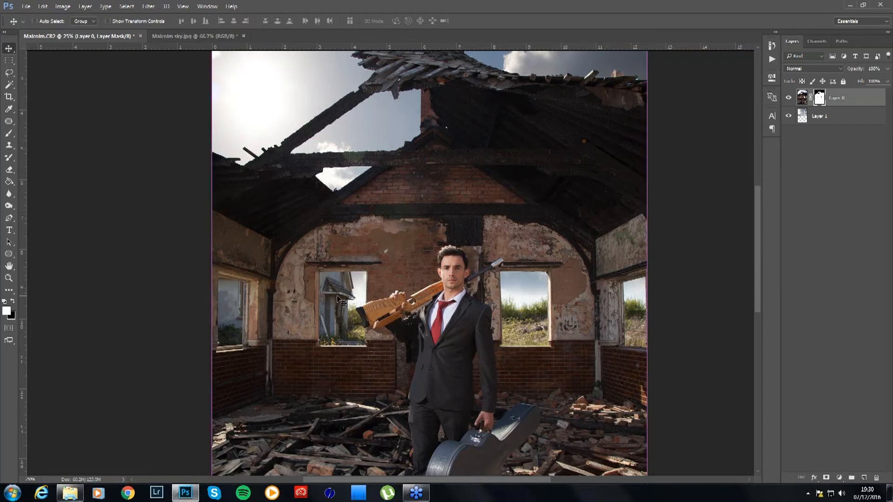
pyautogui.scroll(2, 338, 299)
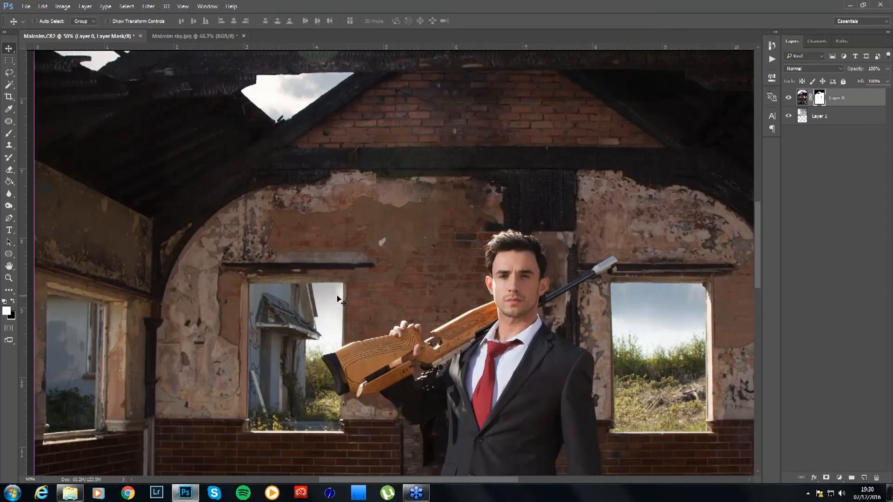
pyautogui.scroll(-3, 338, 299)
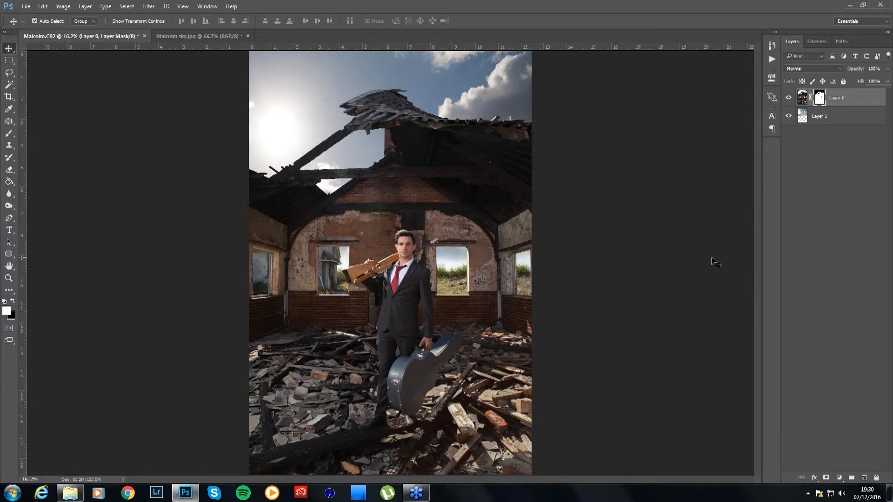
pyautogui.hotkey('ctrl', '+')
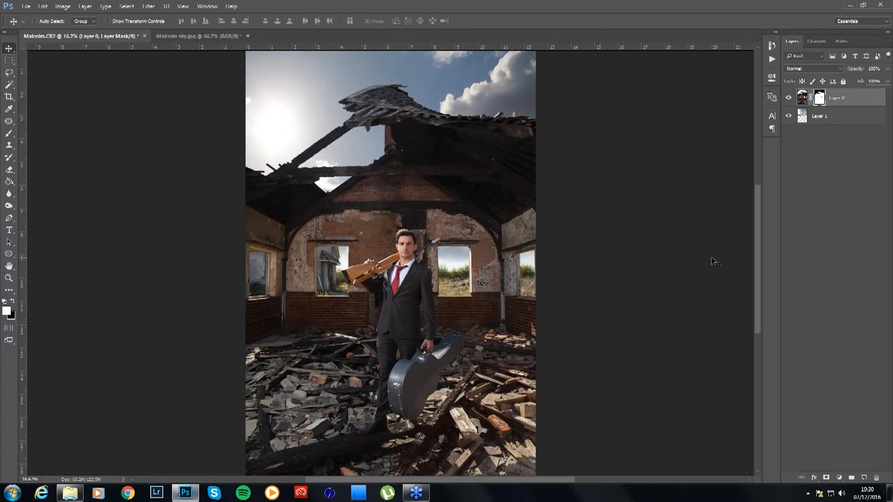
pyautogui.hotkey('ctrl', '+')
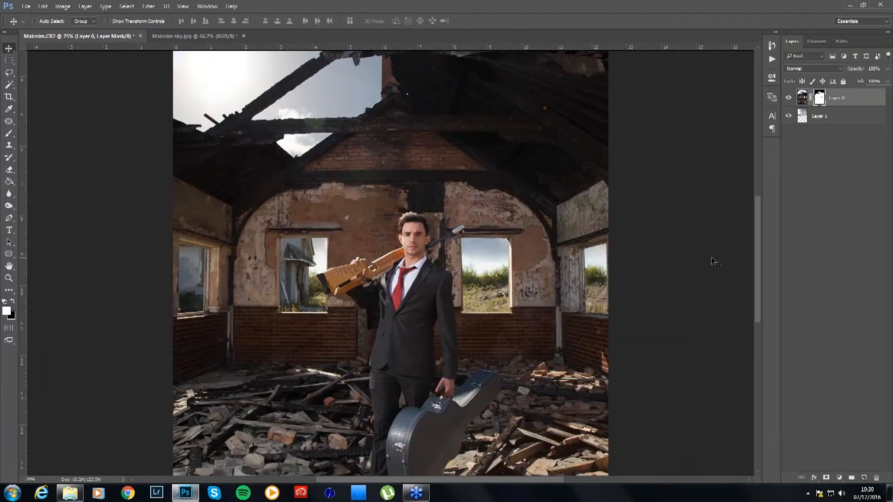
pyautogui.hotkey('ctrl', '+')
pyautogui.hotkey('ctrl', '+')
pyautogui.hotkey('ctrl', '+')
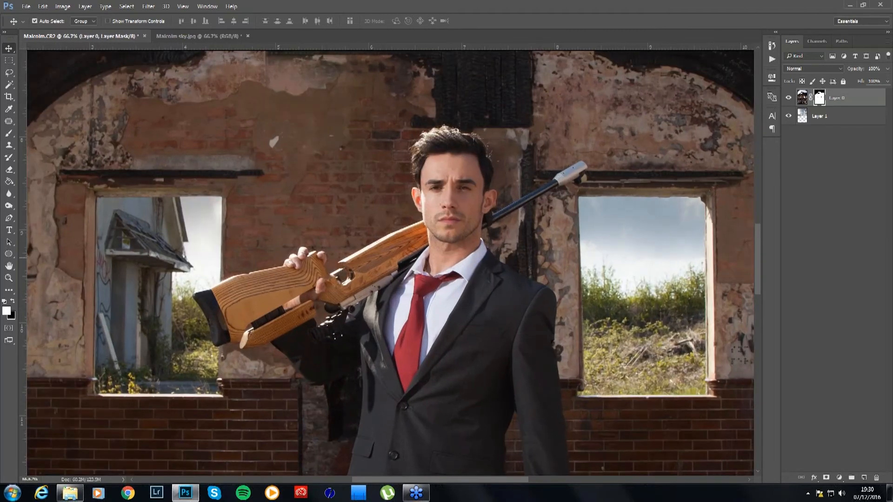
pyautogui.moveTo(689, 249); pyautogui.dragTo(508, 279)
# Return the image to Snapshot 1 in the history, the state before the brush strokes on the mask
pyautogui.click(772, 46)
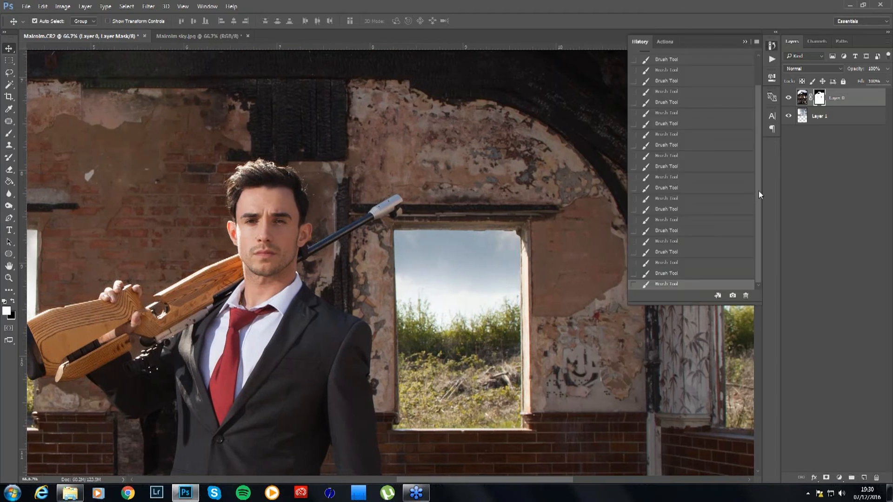
pyautogui.click(729, 75)
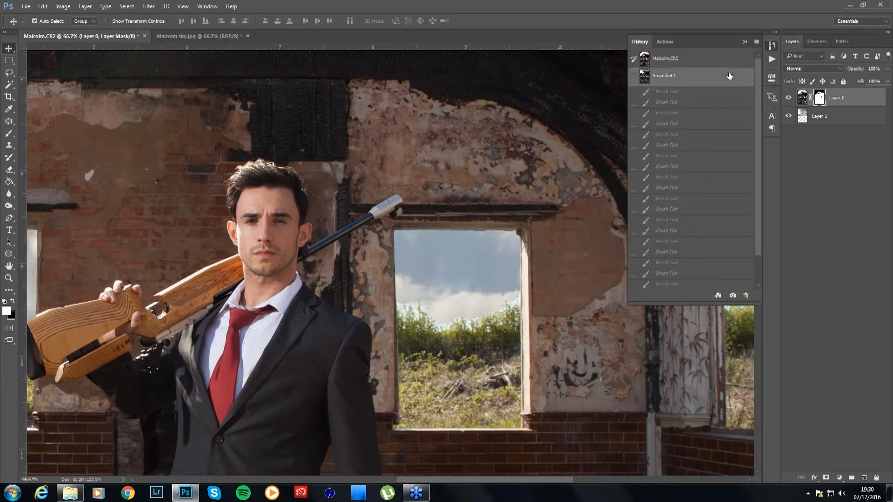
pyautogui.click(744, 42)
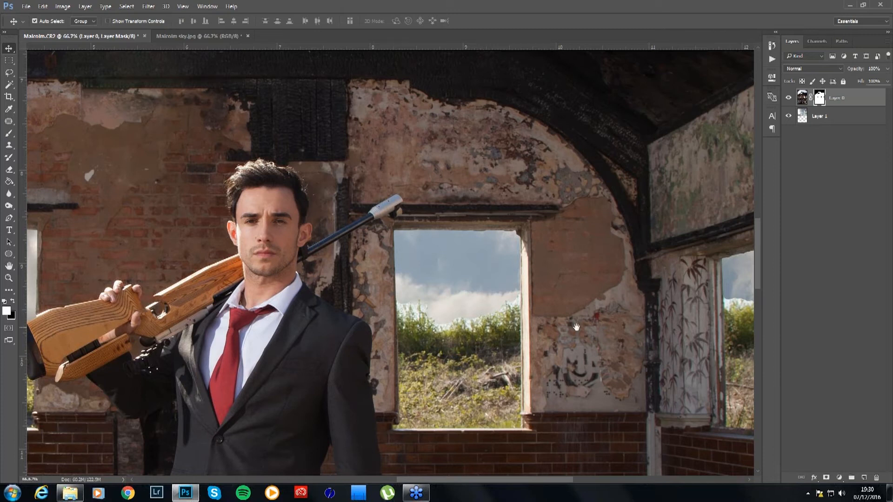
# Choose the Brush tool for the Layer 0 mask and reduce the brush size, keeping hardness at 0%
pyautogui.moveTo(565, 285); pyautogui.dragTo(526, 217)
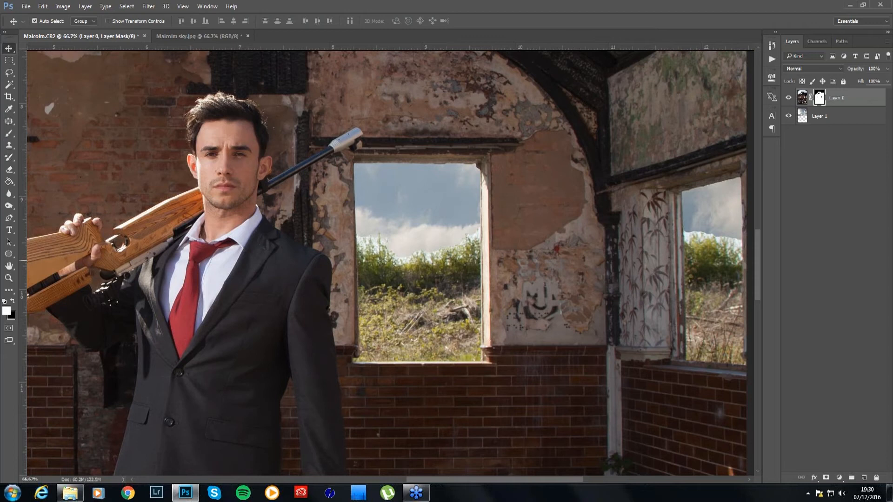
pyautogui.click(9, 134)
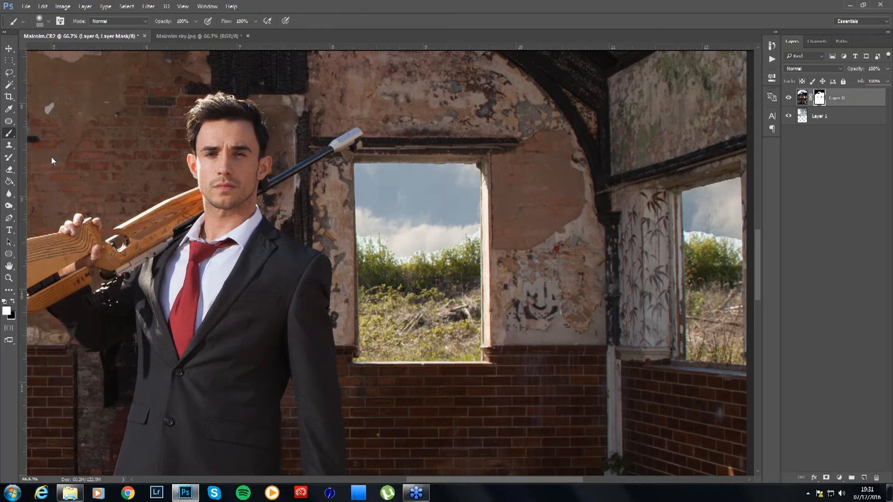
pyautogui.moveTo(301, 207); pyautogui.dragTo(321, 246)
pyautogui.click(44, 21)
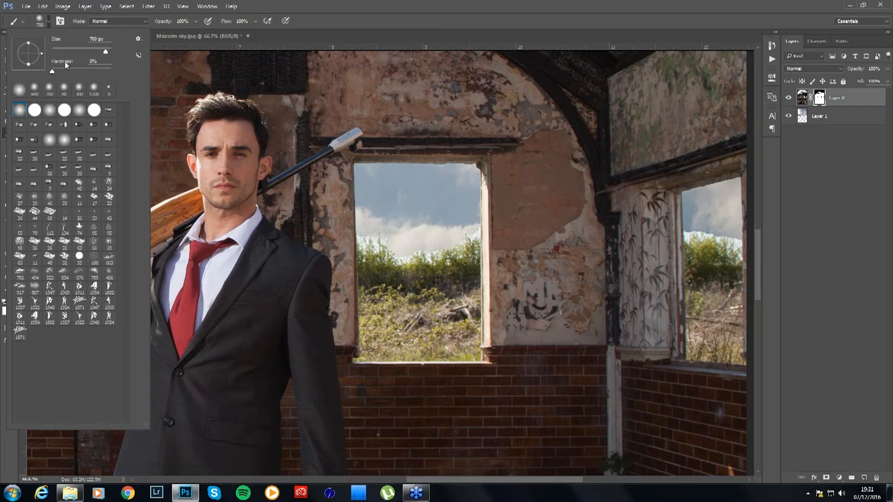
pyautogui.moveTo(106, 53); pyautogui.dragTo(88, 52)
pyautogui.click(50, 25)
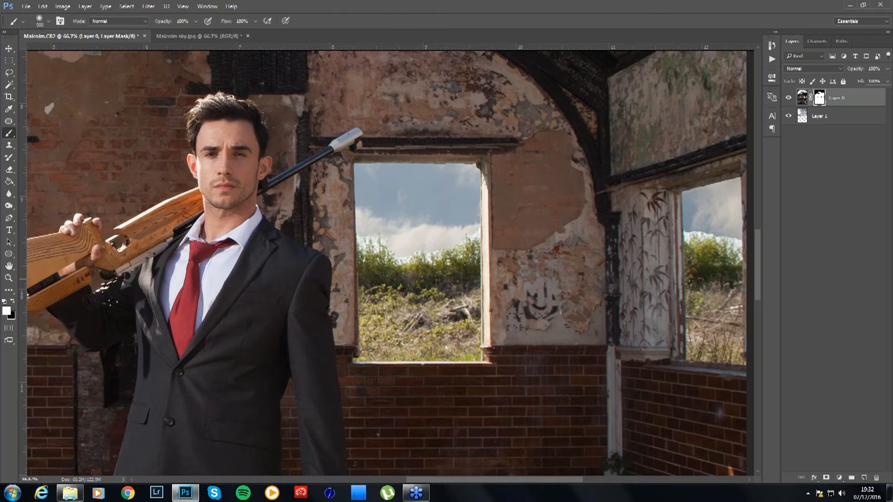
# Adjust the soft brush to 400 px and paint white on the mask along the horizon in the two windows beyond the rifle barrel
pyautogui.press(']')
pyautogui.press(']')
pyautogui.press(']')
pyautogui.press(']')
pyautogui.press(']')
pyautogui.press(']')
pyautogui.press(']')
pyautogui.press(']')
pyautogui.press('[')
pyautogui.press('[')
pyautogui.press('[')
pyautogui.press('[')
pyautogui.press('[')
pyautogui.press('[')
pyautogui.press('[')
pyautogui.press('[')
pyautogui.hotkey('ctrl', '+')
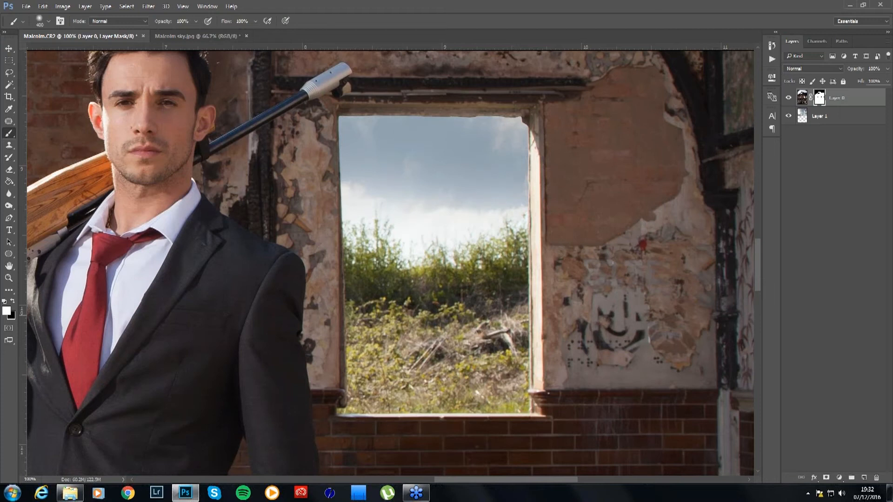
pyautogui.hscroll(5, 391, 263)
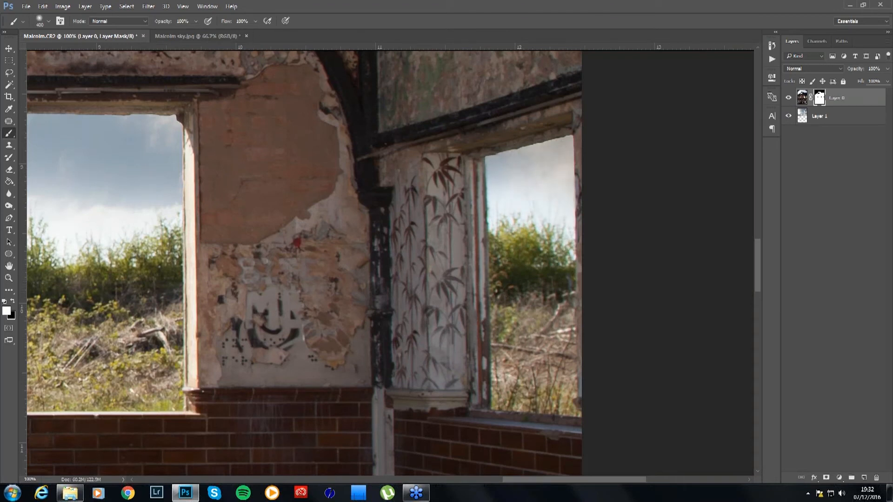
pyautogui.moveTo(281, 287); pyautogui.dragTo(459, 304)
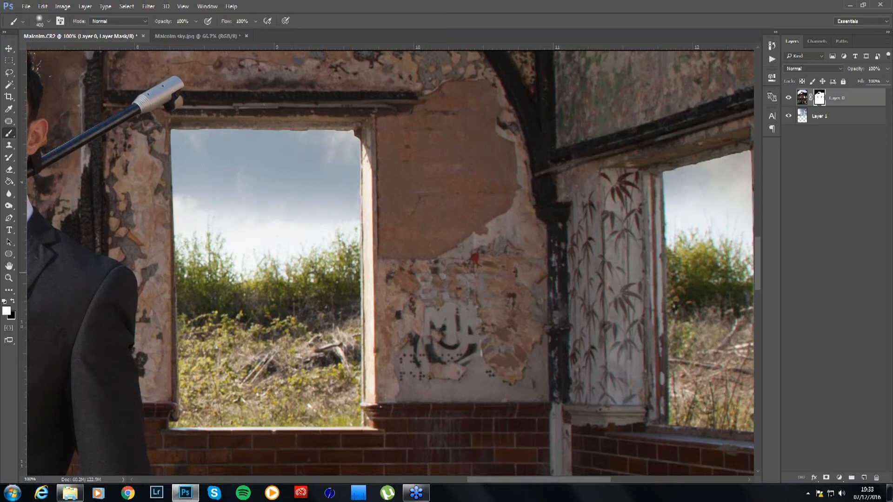
# Try painting white over the whole sky in the window beside the rifle barrel, and undo it
pyautogui.hotkey('ctrl', 'z')
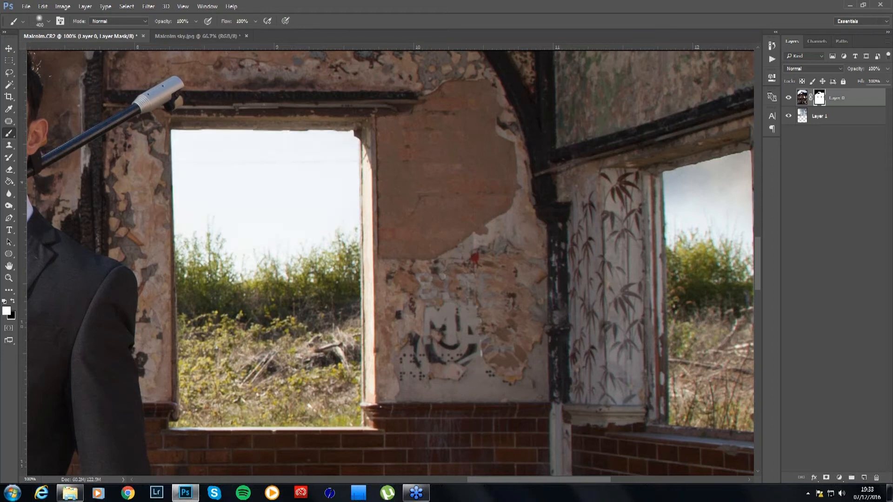
pyautogui.press('x')
pyautogui.hotkey('ctrl', 'shift', 'z')
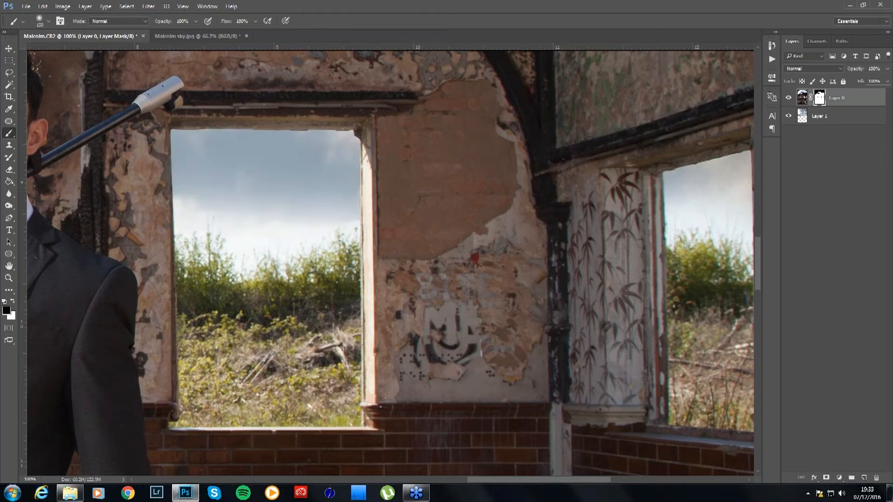
# Soften the sky in the window beside the rifle stock with the brush on the mask, using white at 1100 px
pyautogui.moveTo(242, 252); pyautogui.dragTo(797, 287)
pyautogui.moveTo(274, 150); pyautogui.dragTo(482, 169)
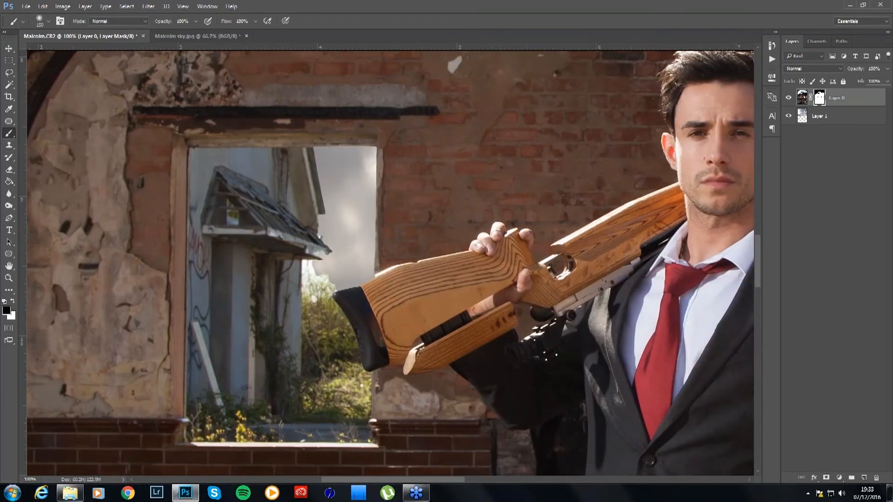
pyautogui.hotkey('ctrl', '+')
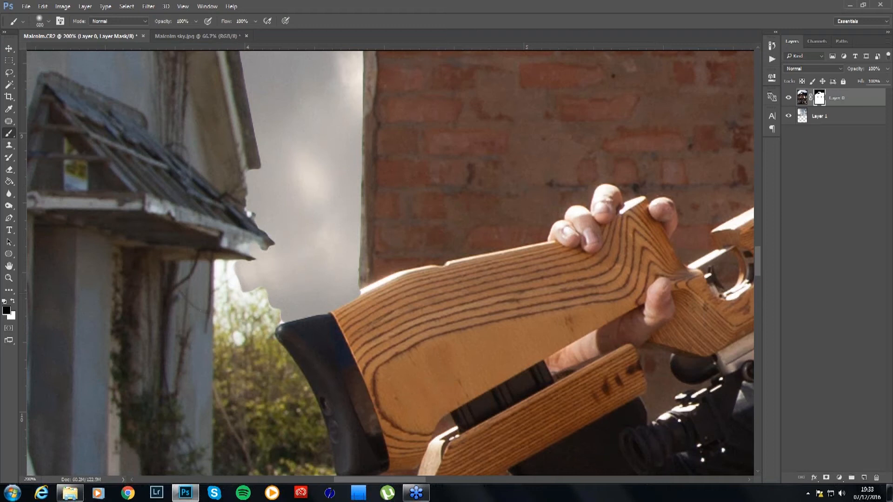
pyautogui.hotkey('ctrl', '0')
pyautogui.press('x')
pyautogui.press(']')
pyautogui.press(']')
pyautogui.press(']')
pyautogui.press(']')
pyautogui.press(']')
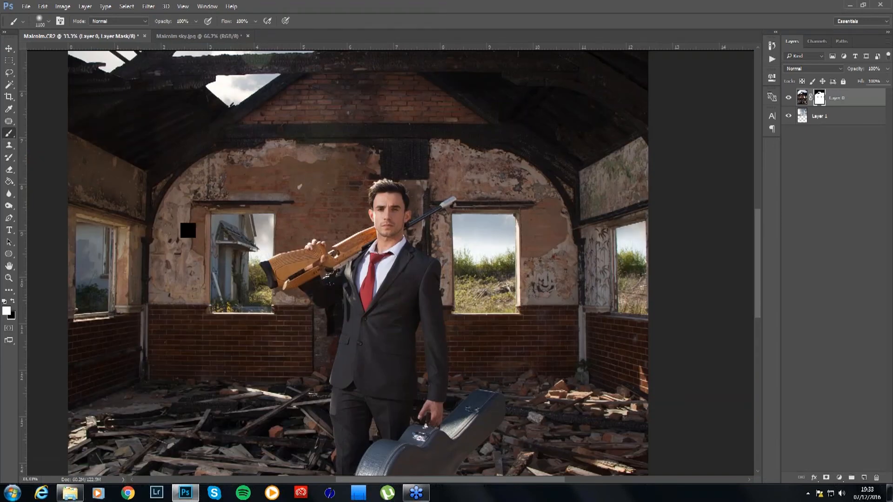
# View the whole portrait to check the softened window skies and dismiss the Windows activation notice
pyautogui.hotkey('ctrl', '-')
pyautogui.hotkey('ctrl', '-')
pyautogui.hotkey('ctrl', '-')
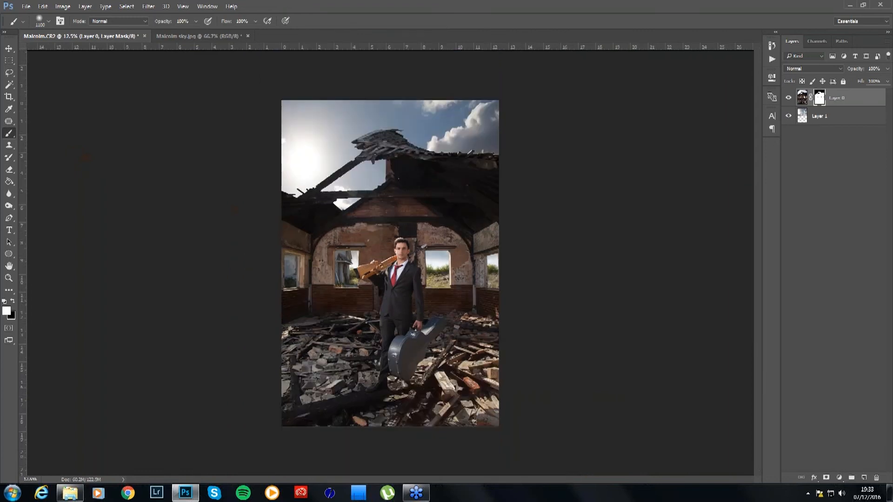
pyautogui.hotkey('ctrl', '+')
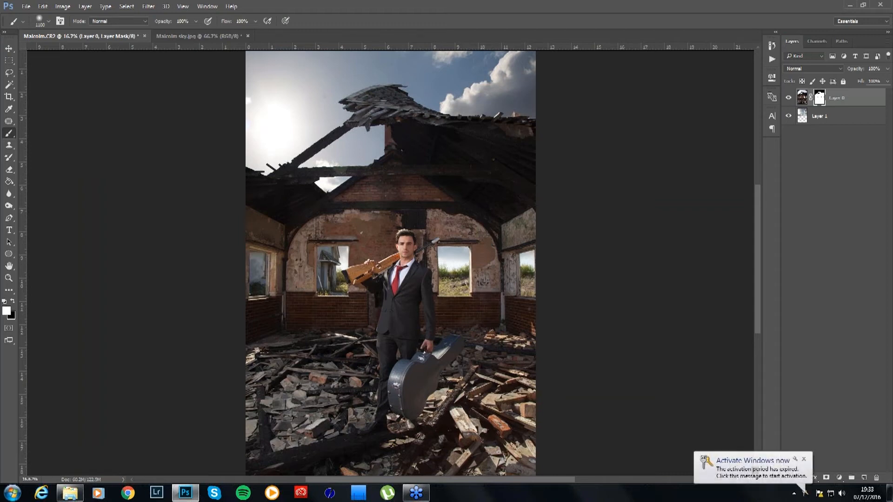
pyautogui.click(804, 459)
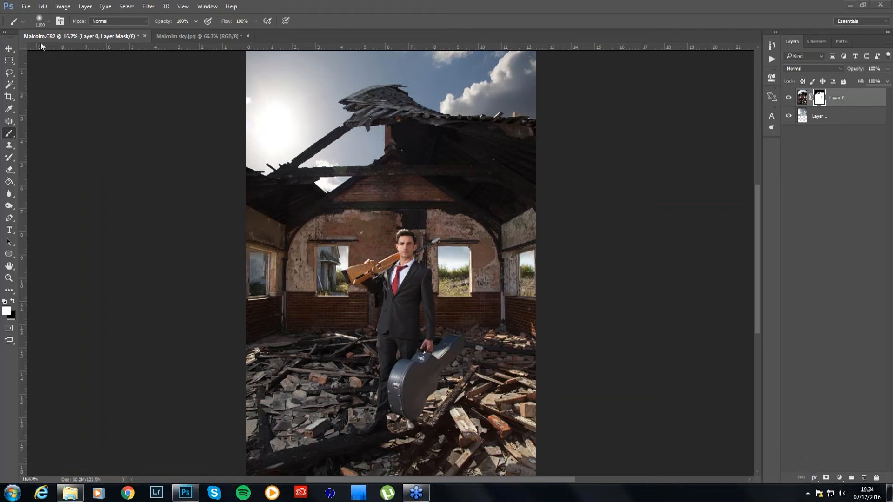
# Select the Soft Round brush preset at 1100 px with 0% hardness
pyautogui.click(50, 23)
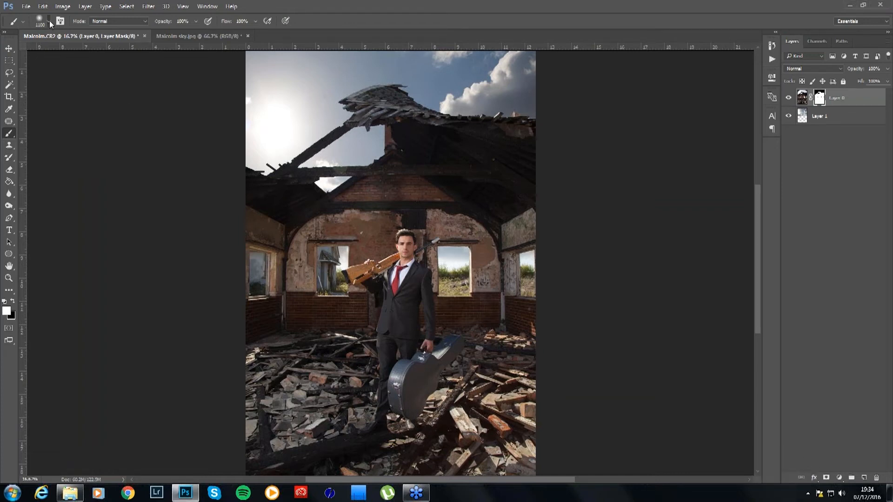
pyautogui.click(49, 21)
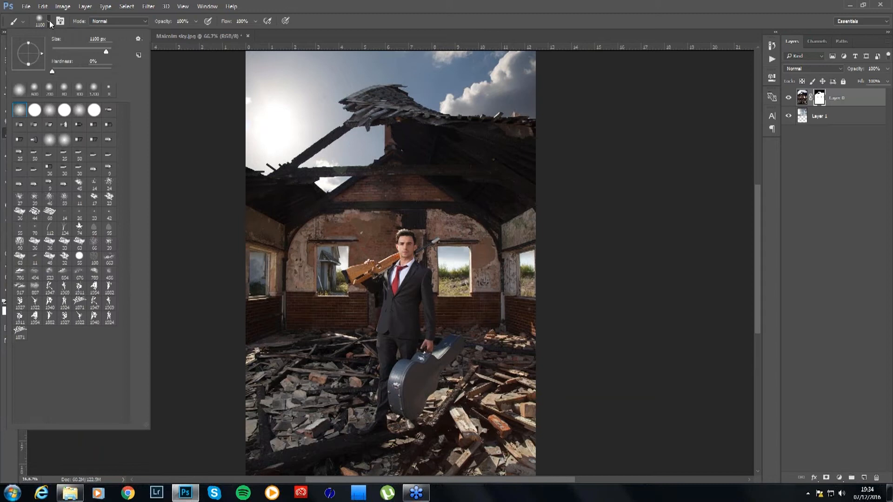
pyautogui.click(20, 110)
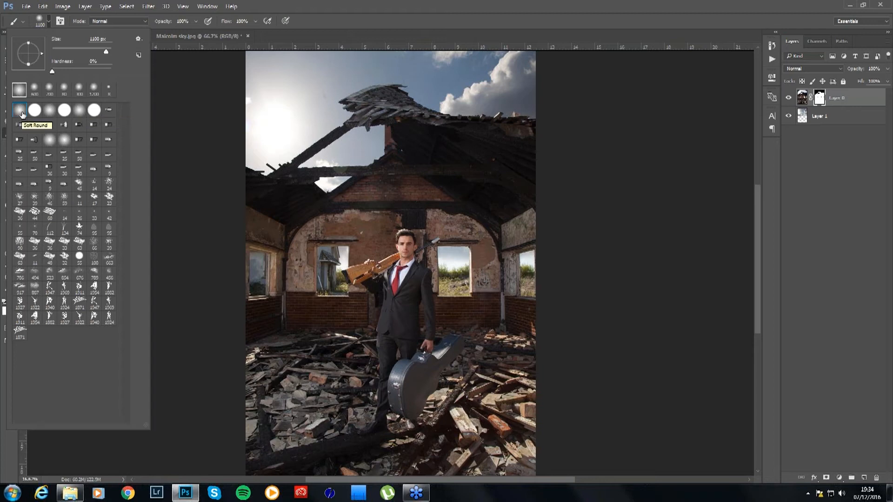
pyautogui.click(49, 20)
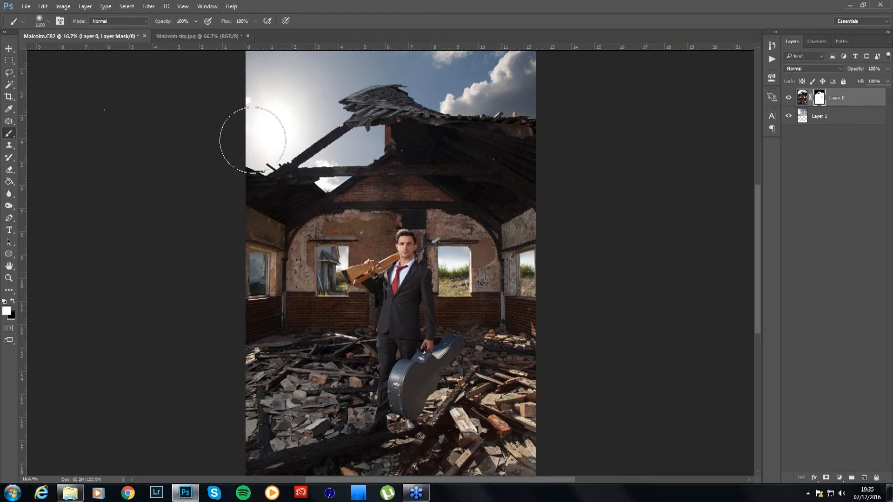
# Record the brushed mask state as a new snapshot in the history
pyautogui.click(771, 46)
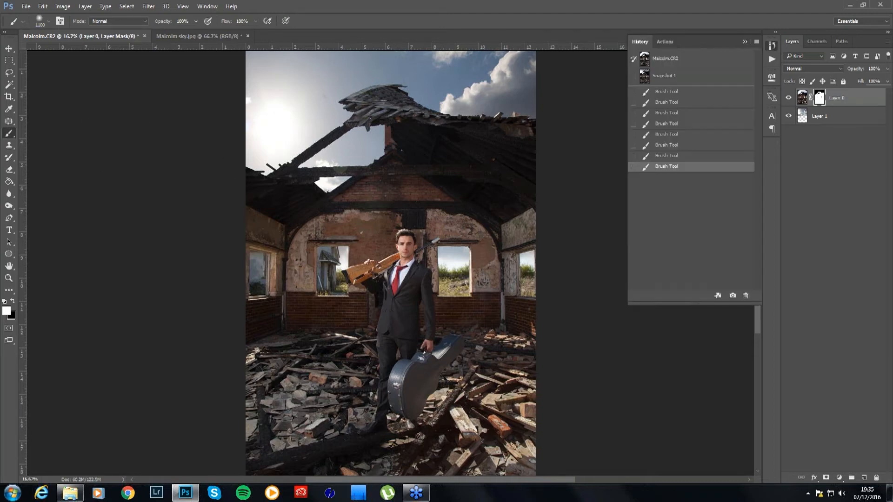
pyautogui.click(746, 42)
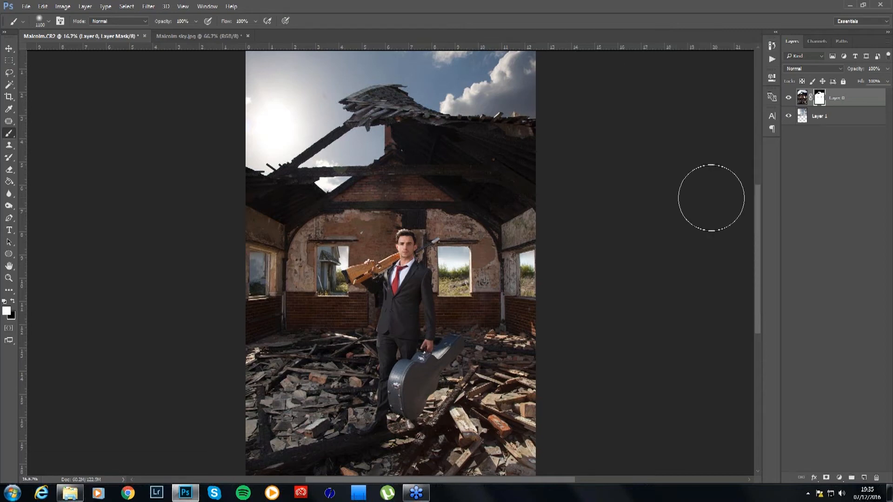
pyautogui.click(772, 46)
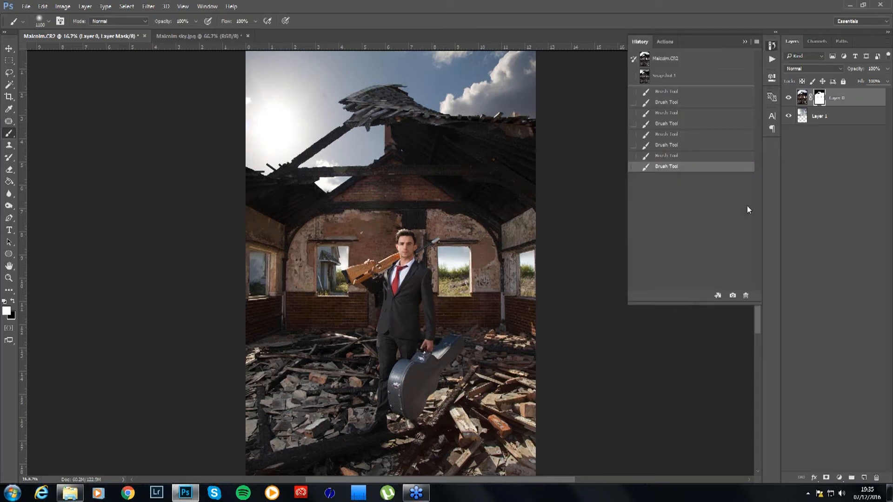
pyautogui.click(733, 296)
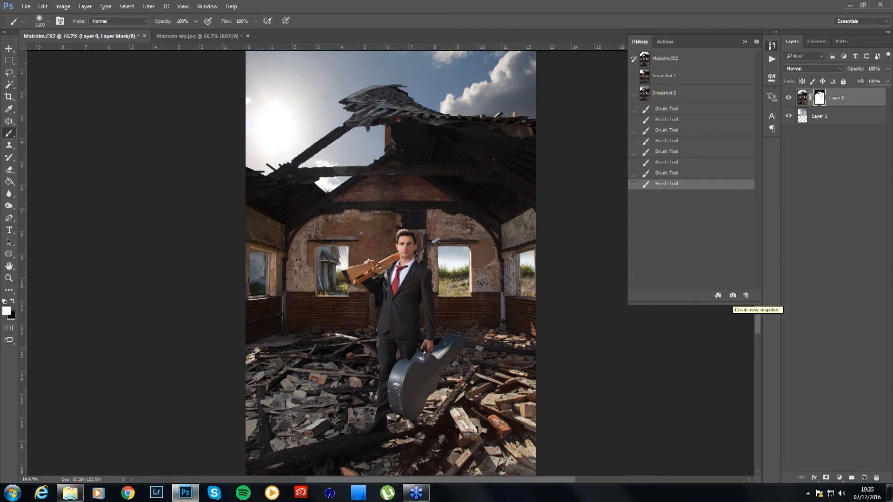
# Compare Snapshot 1 with Snapshot 2 by alternating between them, finishing on Snapshot 2
pyautogui.click(696, 96)
pyautogui.click(693, 76)
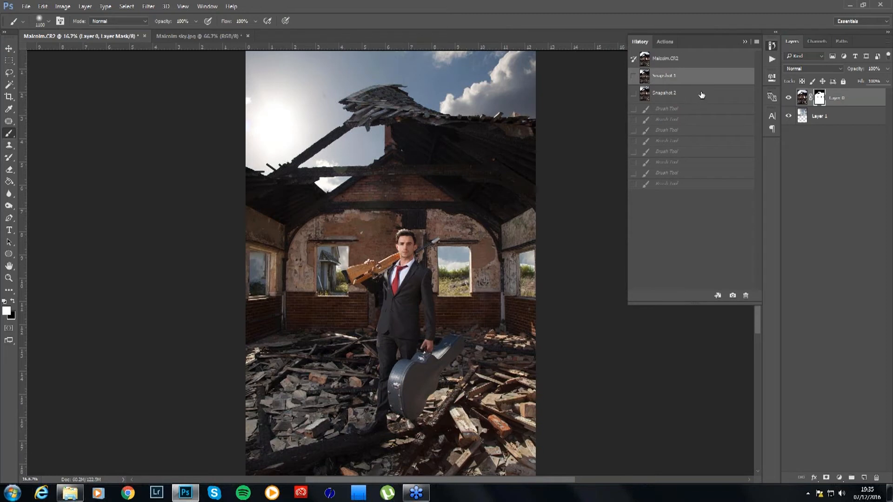
pyautogui.click(701, 95)
pyautogui.click(700, 84)
pyautogui.click(701, 95)
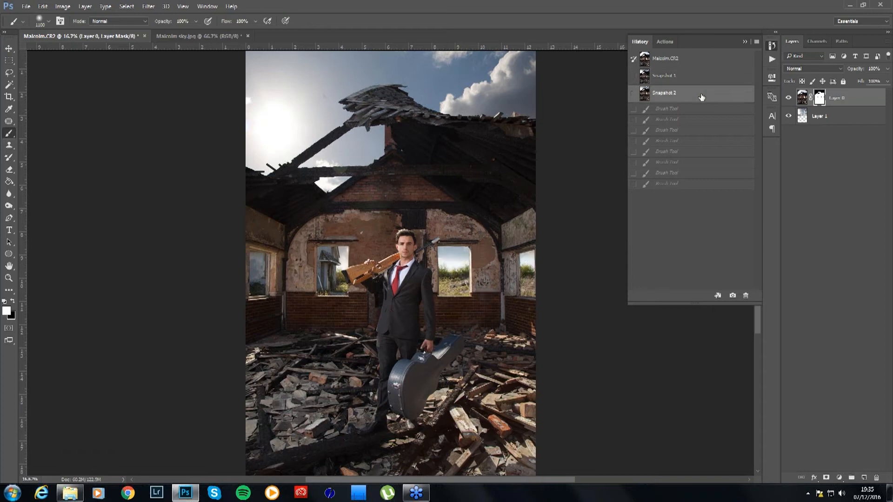
pyautogui.click(698, 81)
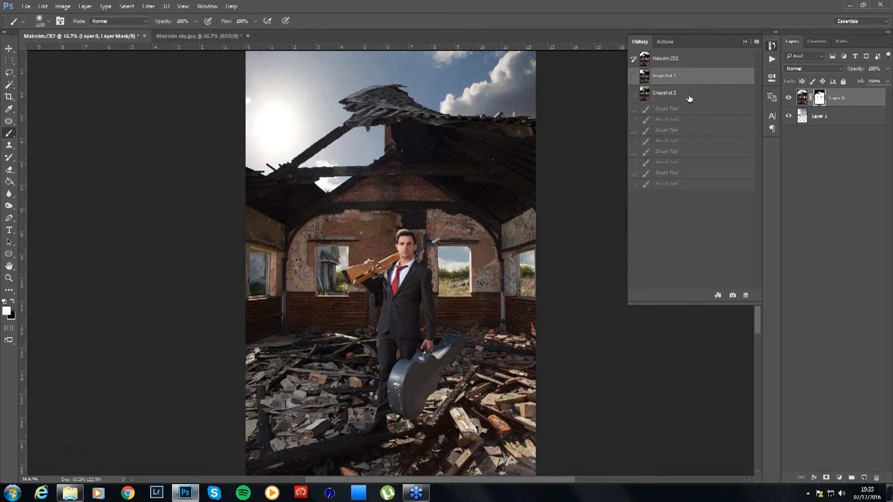
pyautogui.click(689, 97)
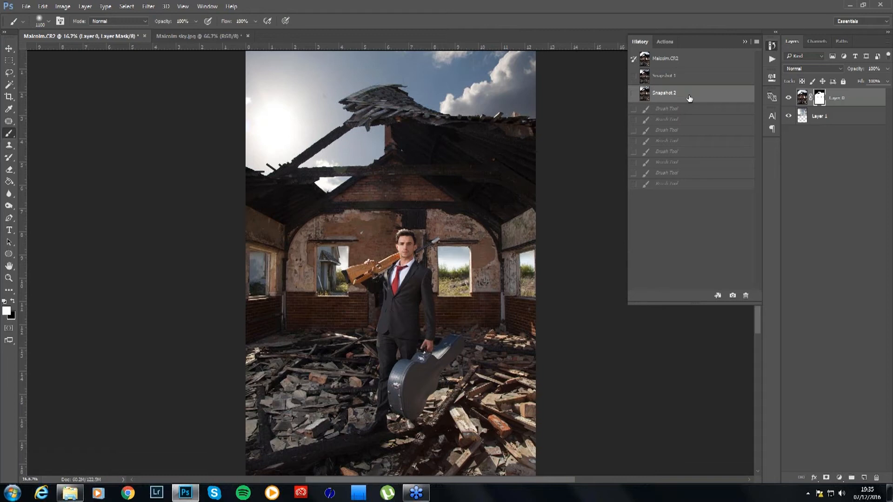
# Inspect the Snapshot 2 window skies and roof gaps close up, return to the full image and close the history
pyautogui.hotkey('ctrl', '+')
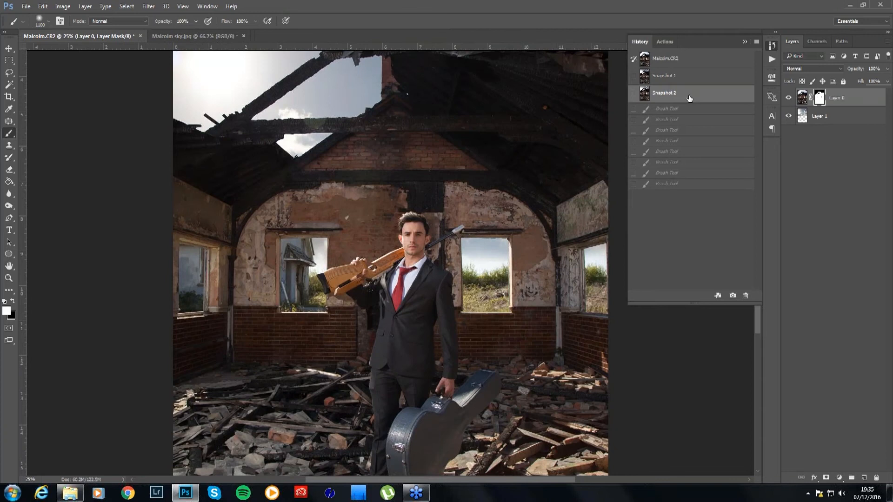
pyautogui.hotkey('ctrl', '+')
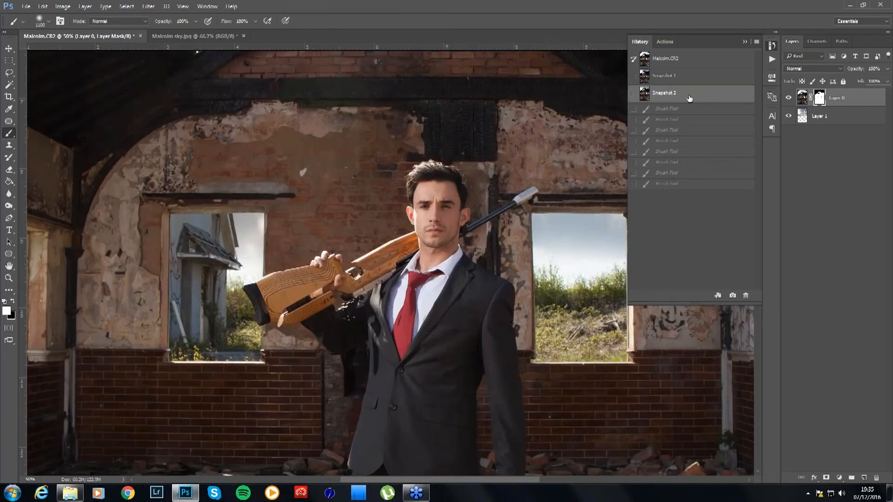
pyautogui.moveTo(383, 176); pyautogui.dragTo(320, 292)
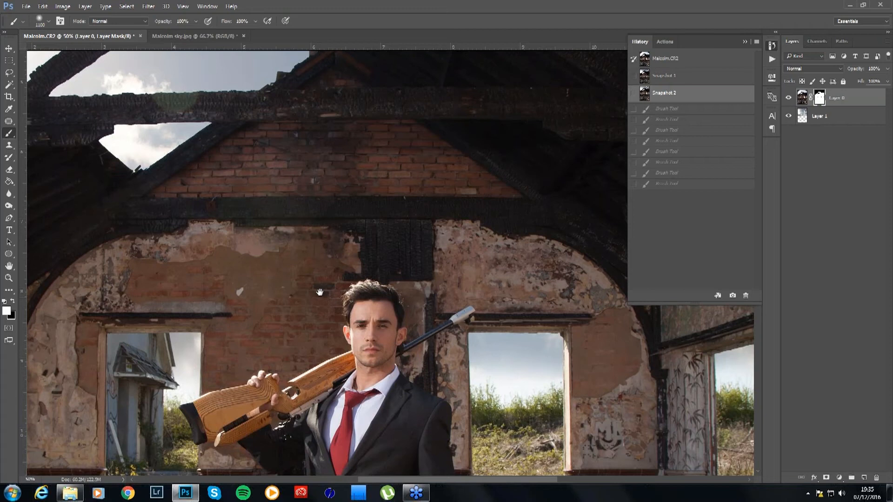
pyautogui.hotkey('ctrl', '0')
pyautogui.click(721, 153)
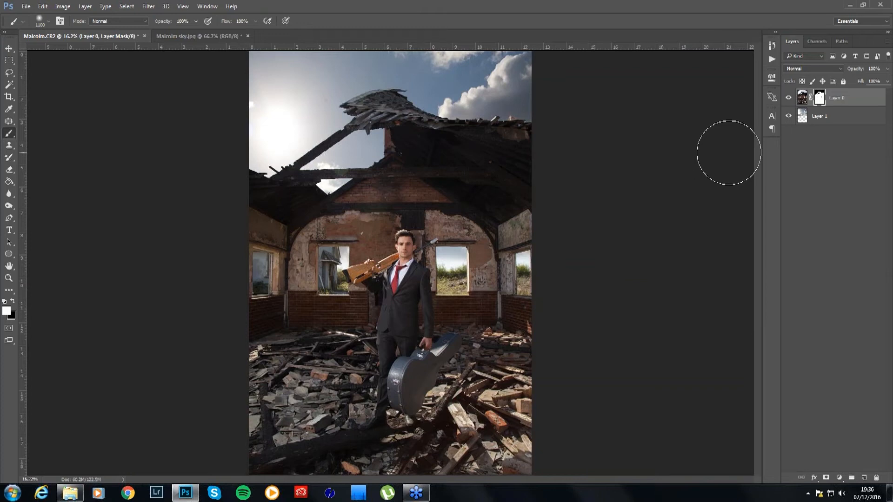
# Select the sky on Layer 1 and hide and show each layer in turn to compare their contents
pyautogui.click(848, 117)
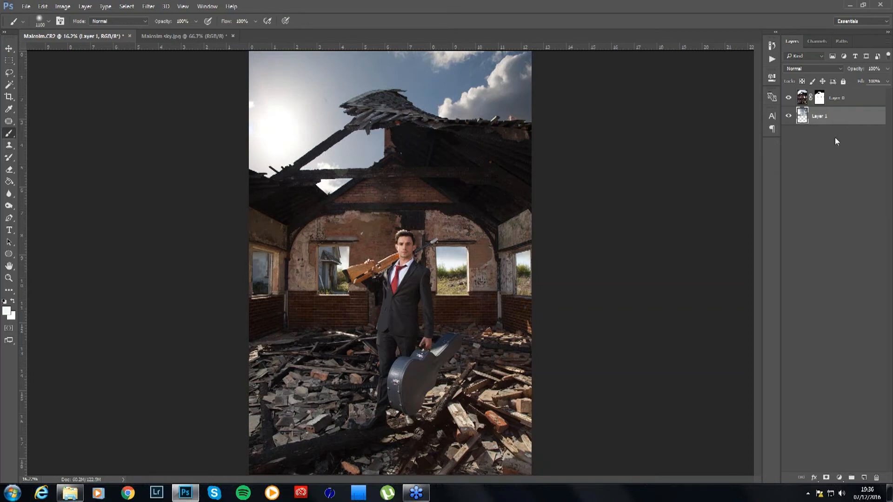
pyautogui.click(789, 116)
pyautogui.click(789, 116)
pyautogui.click(788, 98)
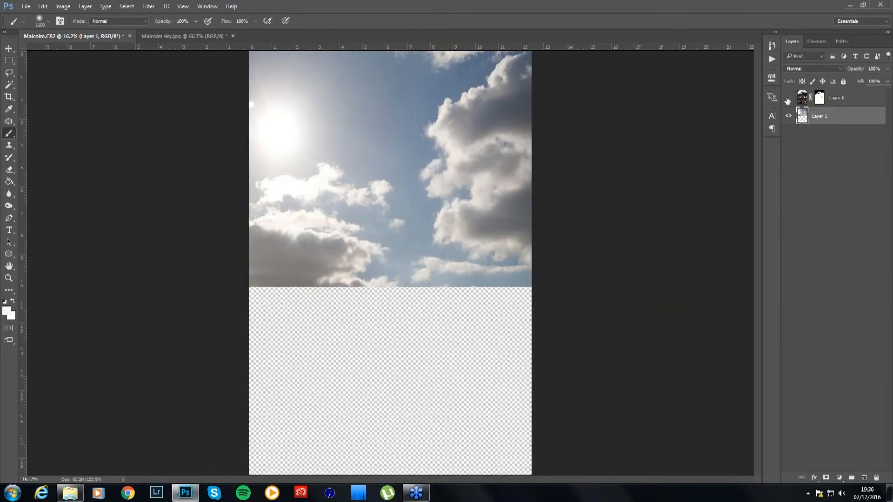
pyautogui.click(788, 98)
pyautogui.click(788, 116)
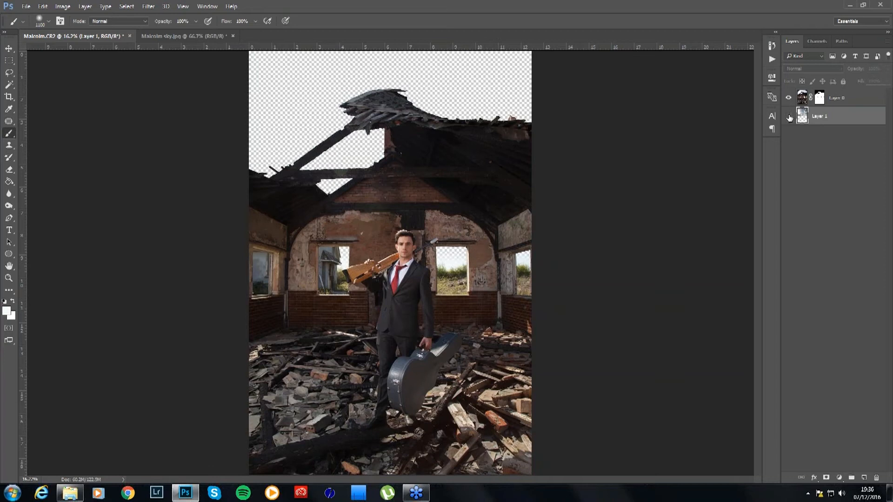
pyautogui.click(789, 117)
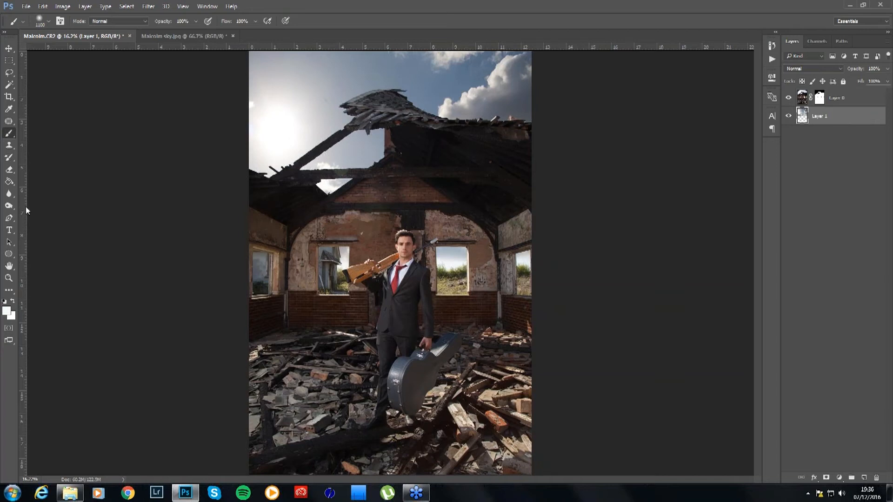
# Open Hue/Saturation for the sky on Layer 1, try a saturation of -100, and bring it back to about -1
pyautogui.click(8, 50)
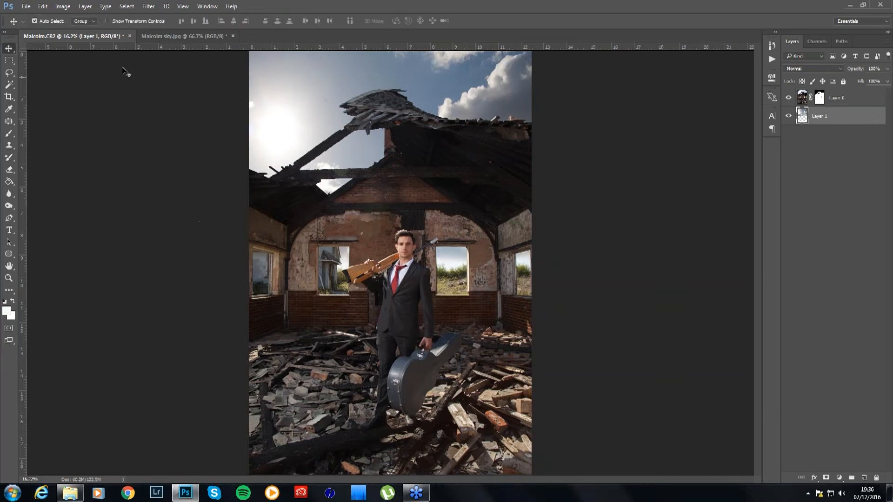
pyautogui.click(63, 7)
pyautogui.moveTo(70, 31)
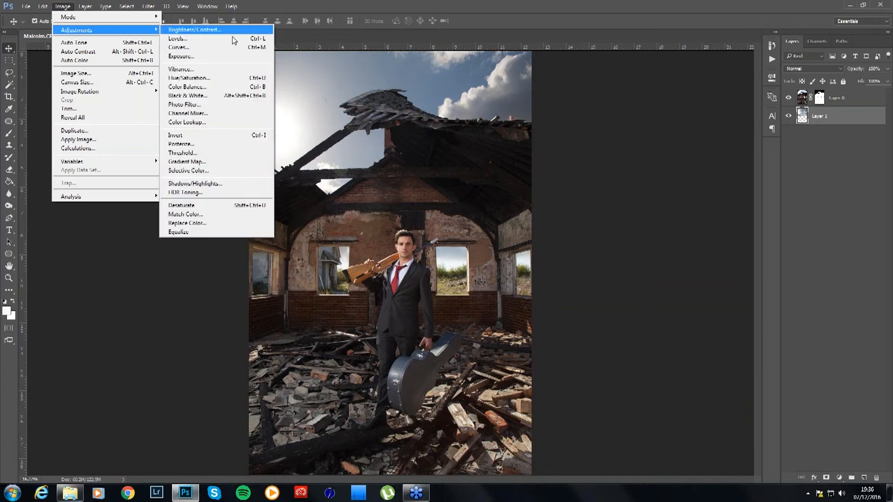
pyautogui.click(224, 80)
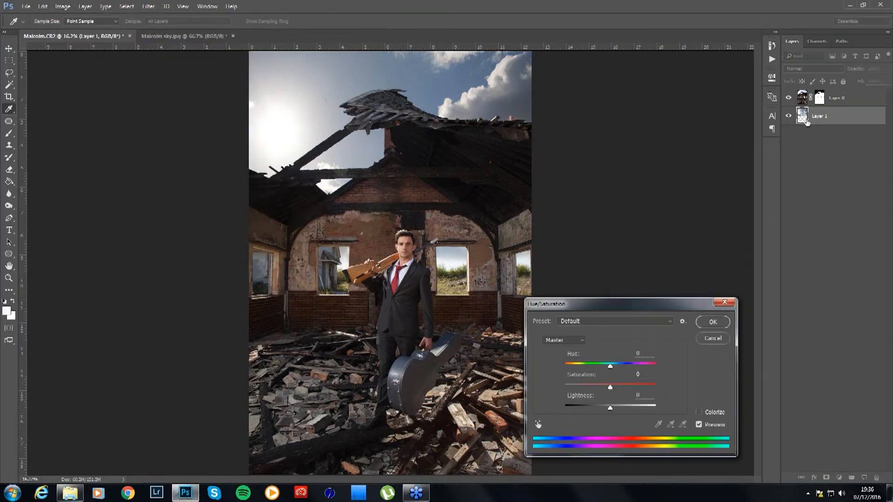
pyautogui.moveTo(609, 388); pyautogui.dragTo(535, 387)
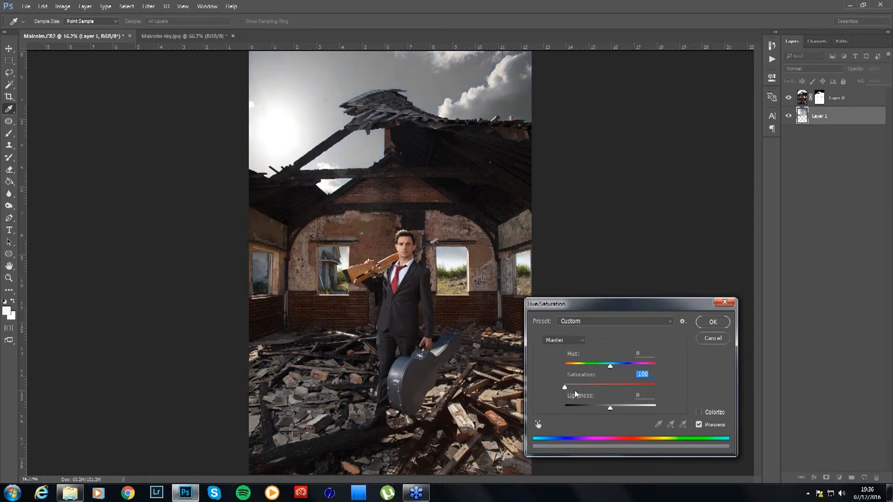
pyautogui.moveTo(566, 390); pyautogui.dragTo(610, 401)
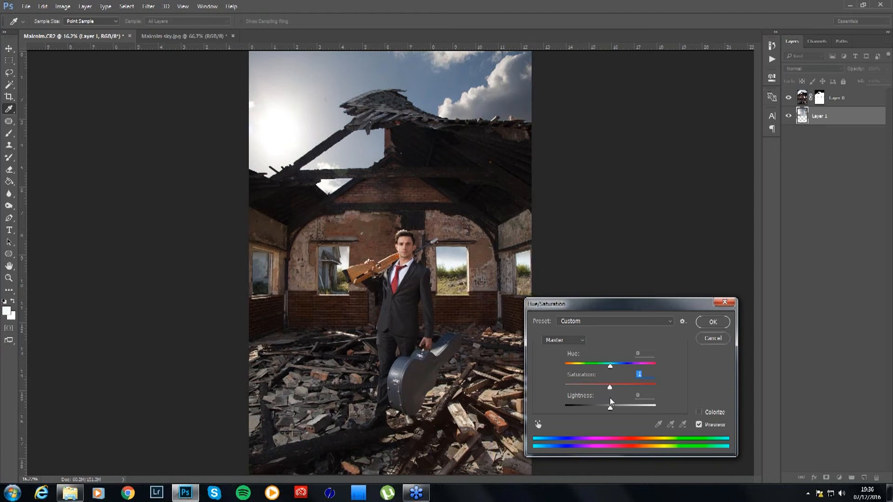
# Reduce the sky layer's saturation to -64 and save the result as a new history snapshot
pyautogui.moveTo(610, 388); pyautogui.dragTo(581, 389)
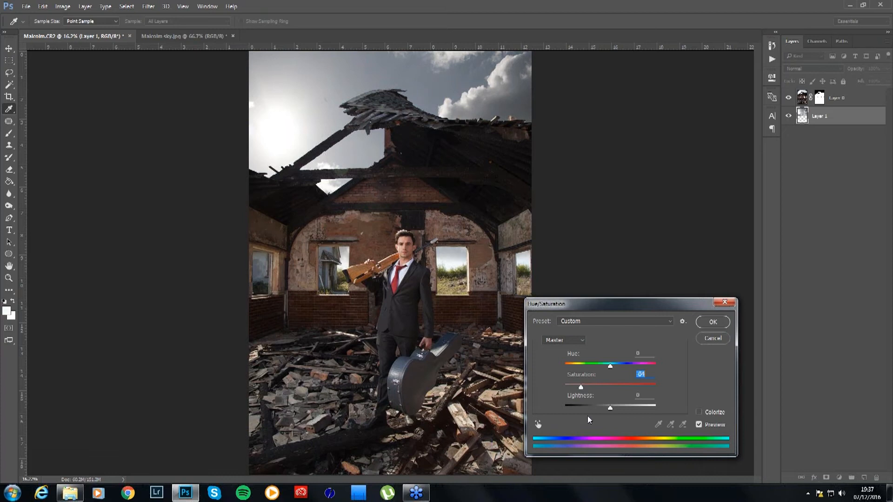
pyautogui.click(706, 323)
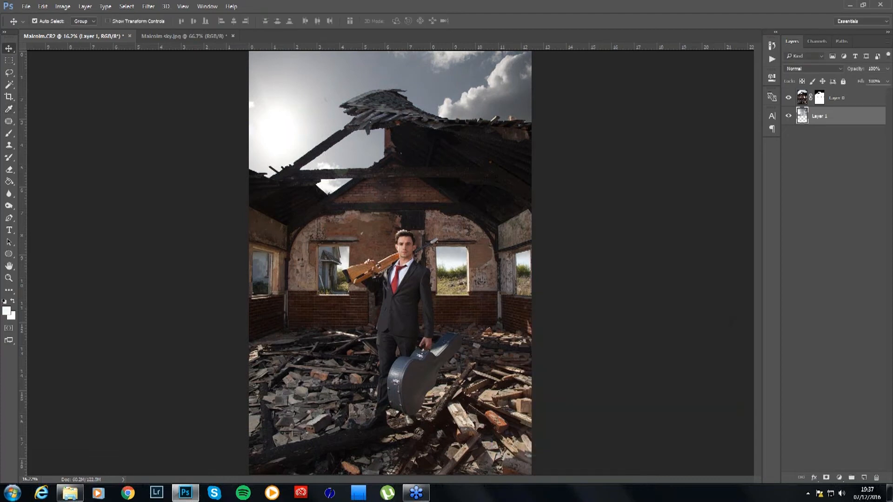
pyautogui.click(771, 45)
pyautogui.click(733, 296)
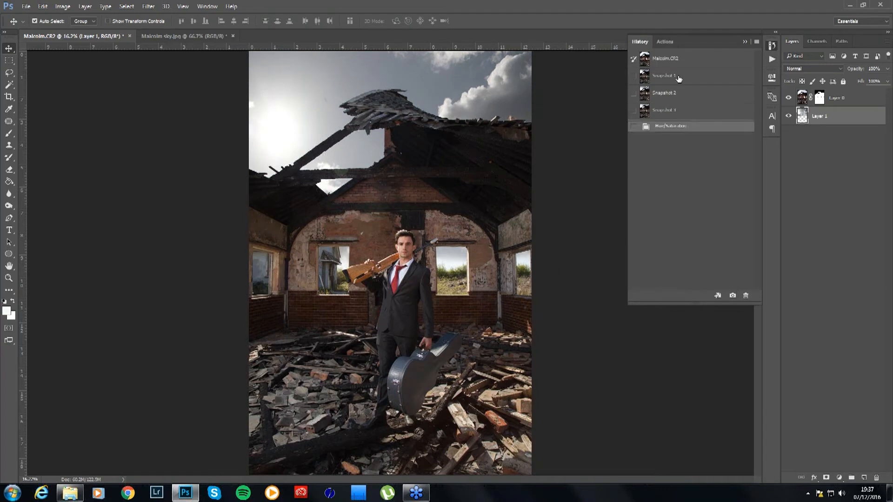
# Compare Snapshot 2 with Snapshot 3, ending on the desaturated sky in Snapshot 3
pyautogui.click(693, 115)
pyautogui.click(693, 102)
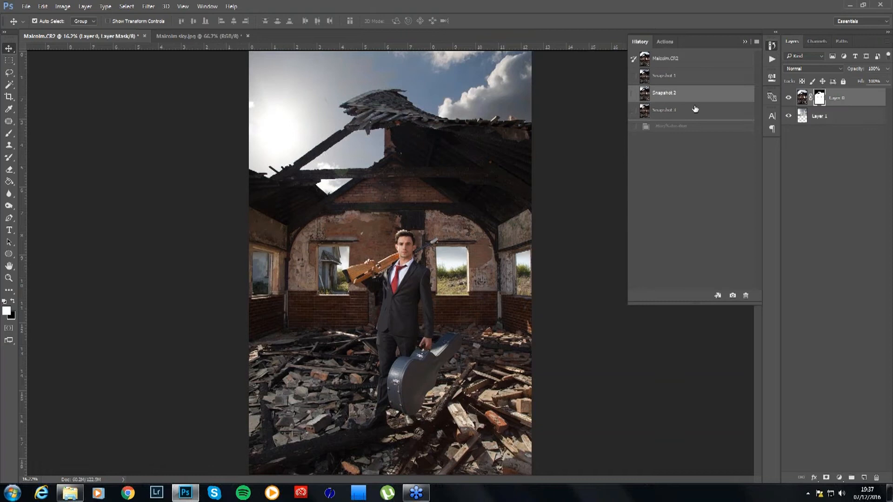
pyautogui.click(695, 115)
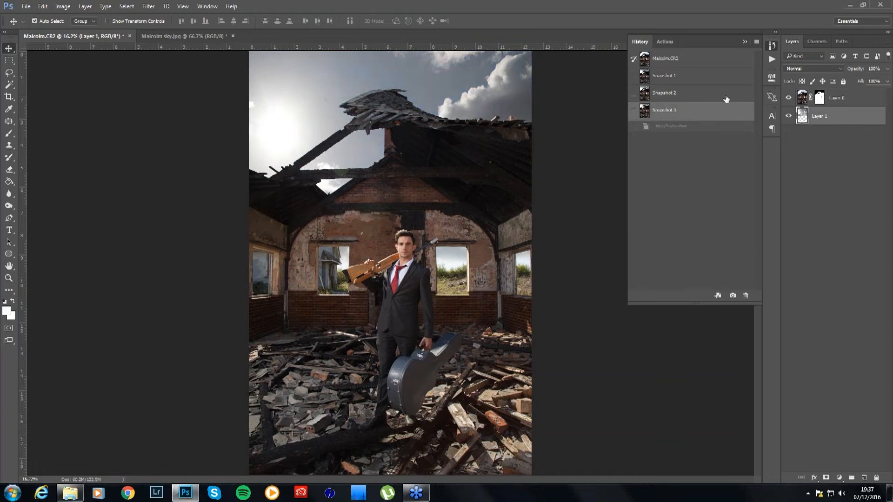
pyautogui.click(745, 42)
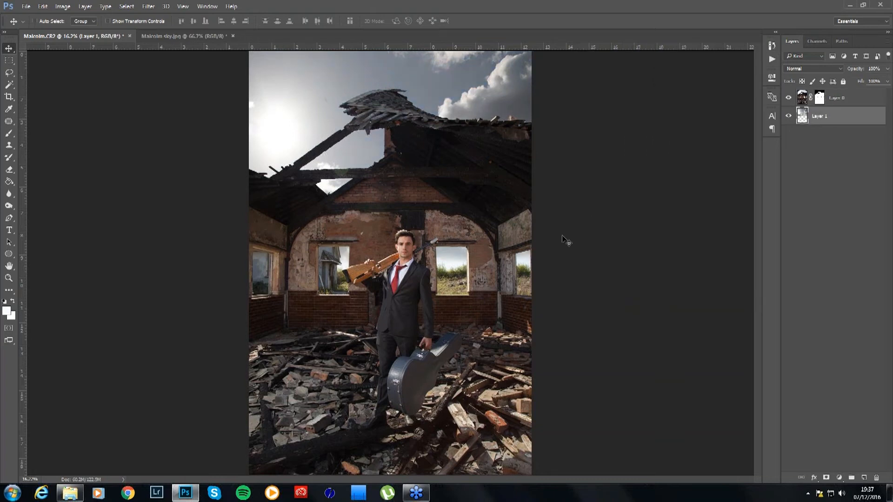
# Remove the small blemishes in the sky around the broken roof with the Patch tool, clearing the selection after each patch
pyautogui.hotkey('ctrl', '+')
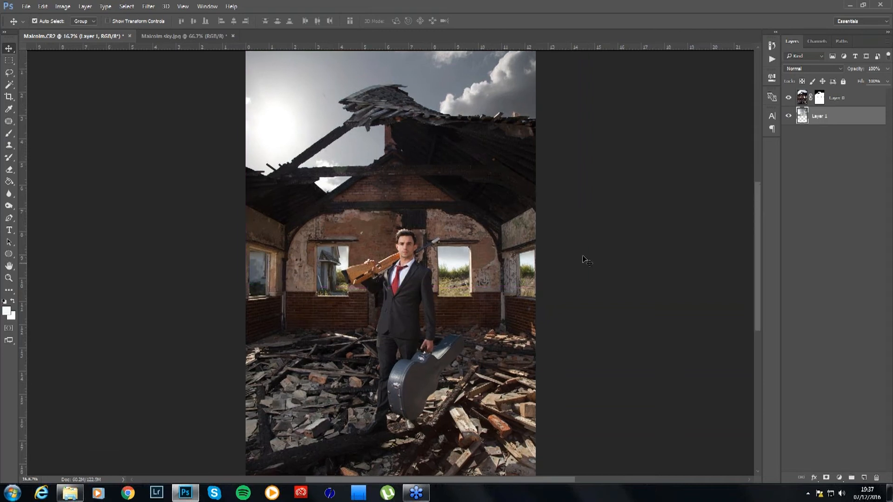
pyautogui.scroll(1, 583, 260)
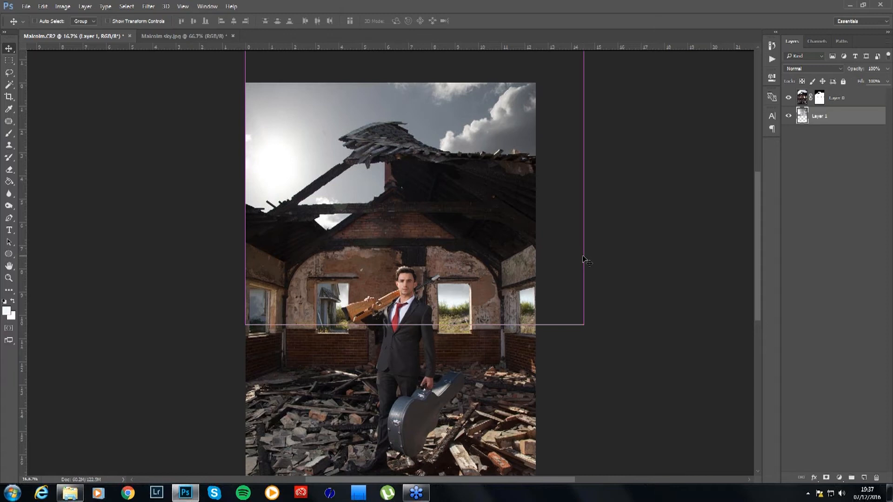
pyautogui.hotkey('ctrl', '+')
pyautogui.hotkey('ctrl', '+')
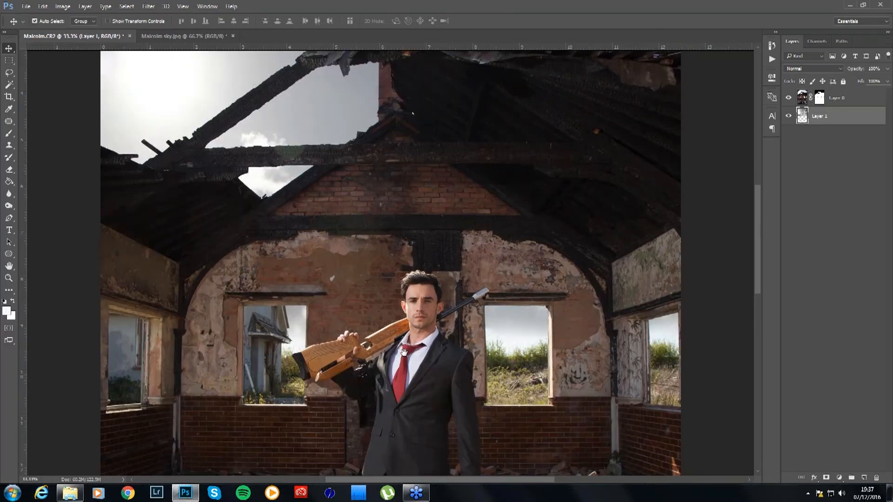
pyautogui.moveTo(376, 268); pyautogui.dragTo(442, 426)
pyautogui.moveTo(381, 310); pyautogui.dragTo(319, 358)
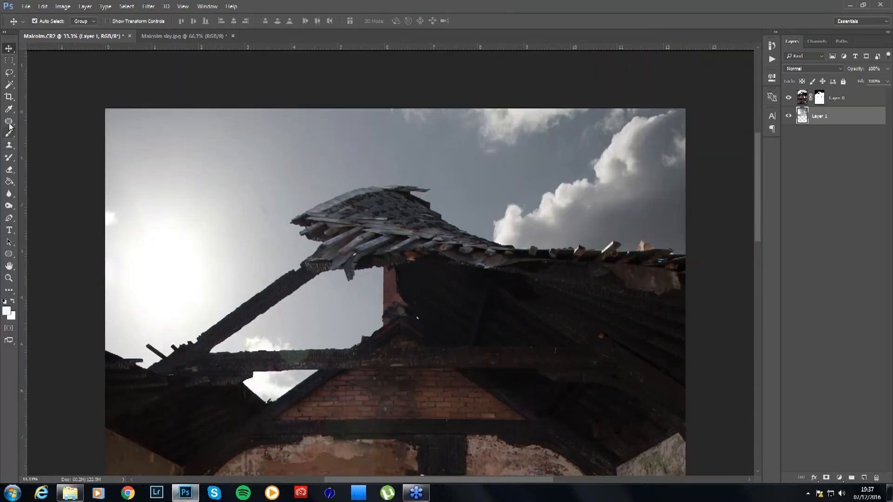
pyautogui.click(9, 123)
pyautogui.moveTo(268, 205)
pyautogui.mouseDown()
pyautogui.moveTo(269, 233)
pyautogui.moveTo(287, 175)
pyautogui.mouseUp()
pyautogui.hotkey('ctrl', 'd')
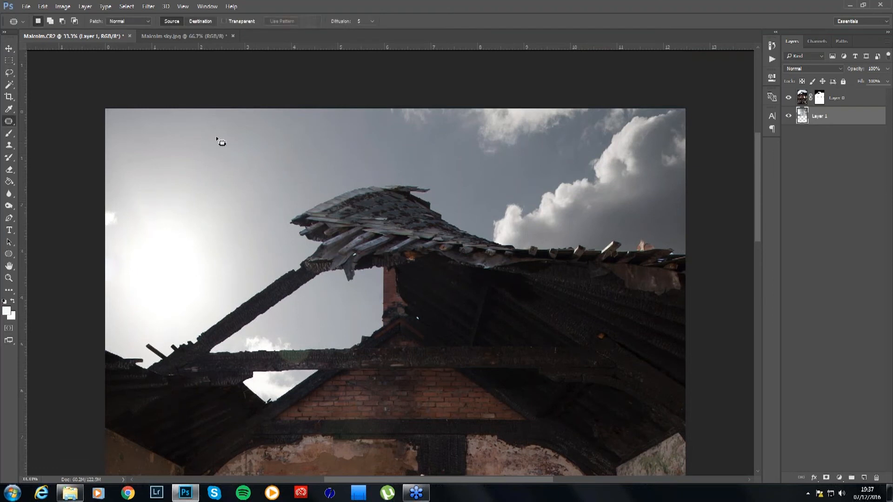
pyautogui.moveTo(219, 136)
pyautogui.mouseDown()
pyautogui.moveTo(205, 132)
pyautogui.moveTo(243, 117)
pyautogui.moveTo(210, 182)
pyautogui.mouseUp()
pyautogui.hotkey('ctrl', 'd')
pyautogui.hotkey('ctrl', 'd')
pyautogui.moveTo(232, 283); pyautogui.dragTo(218, 230)
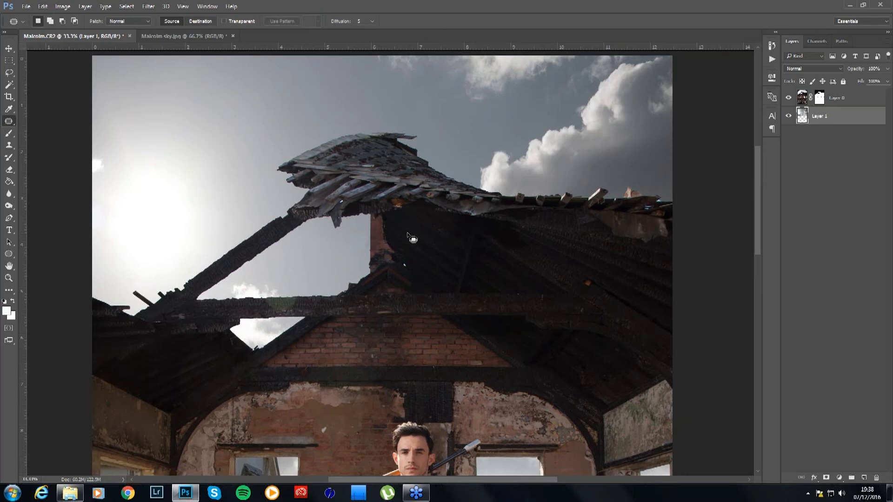
# Flatten the image so the sky and masked building layers become one background layer
pyautogui.hotkey('ctrl', '0')
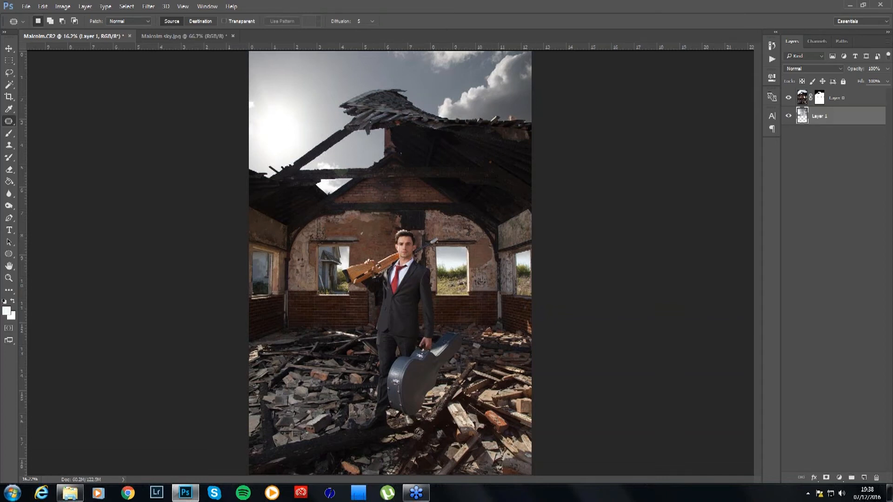
pyautogui.click(86, 8)
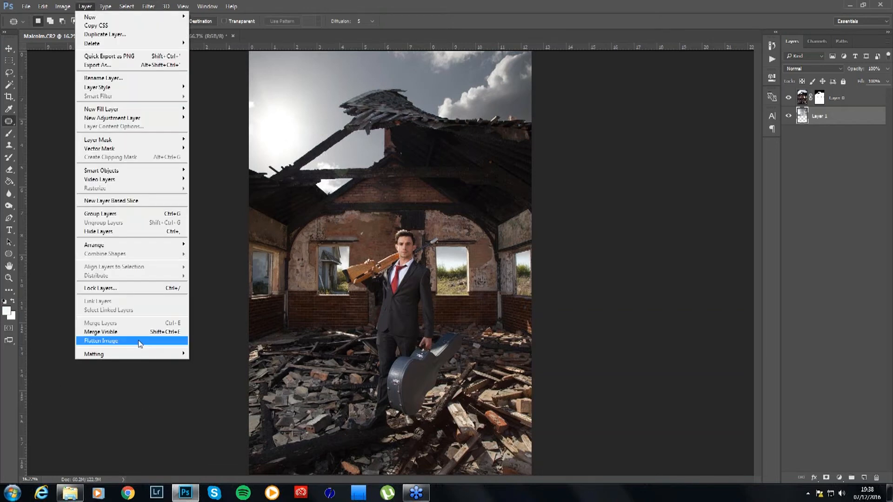
pyautogui.click(139, 341)
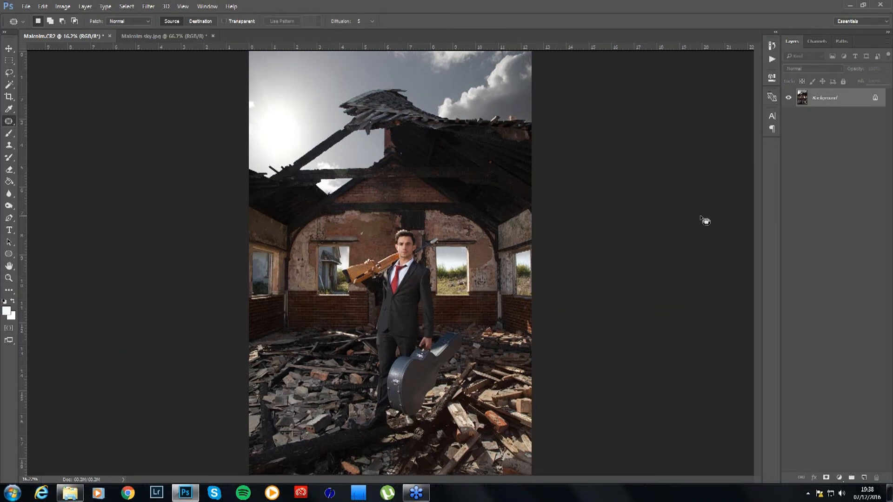
# Save the flattened image as a new history snapshot
pyautogui.hotkey('ctrl', '+')
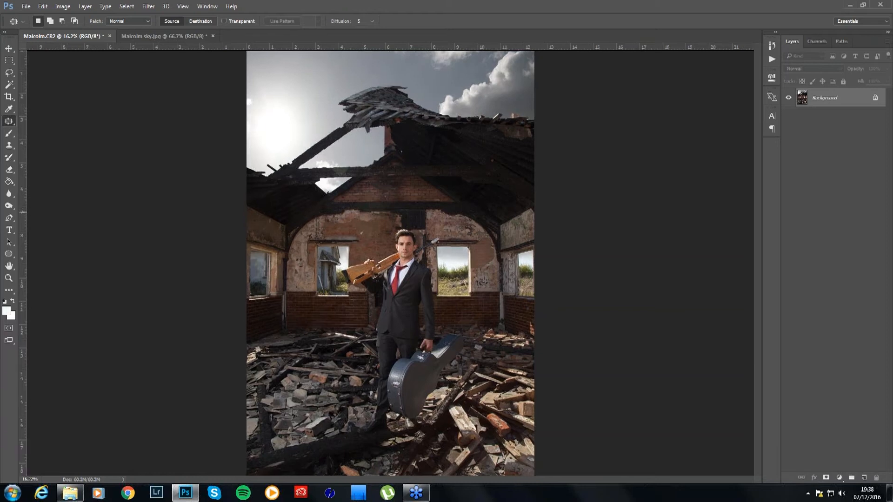
pyautogui.hotkey('ctrl', '-')
pyautogui.hotkey('ctrl', '-')
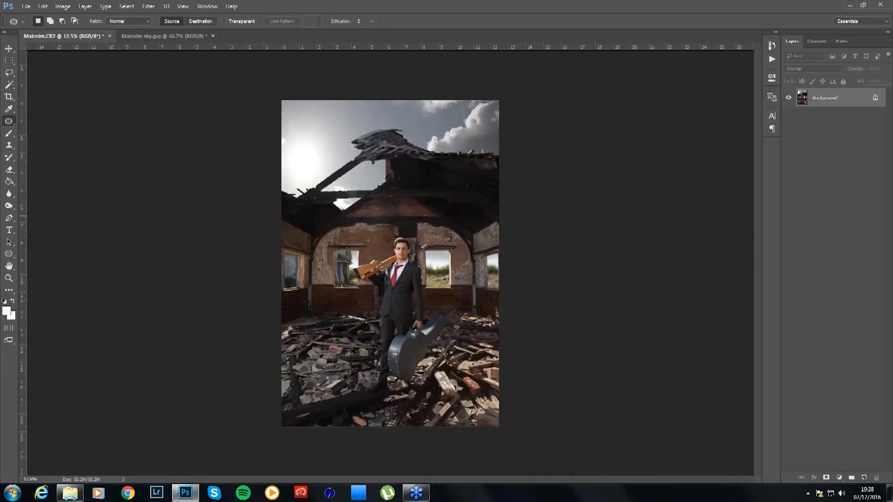
pyautogui.hotkey('ctrl', '+')
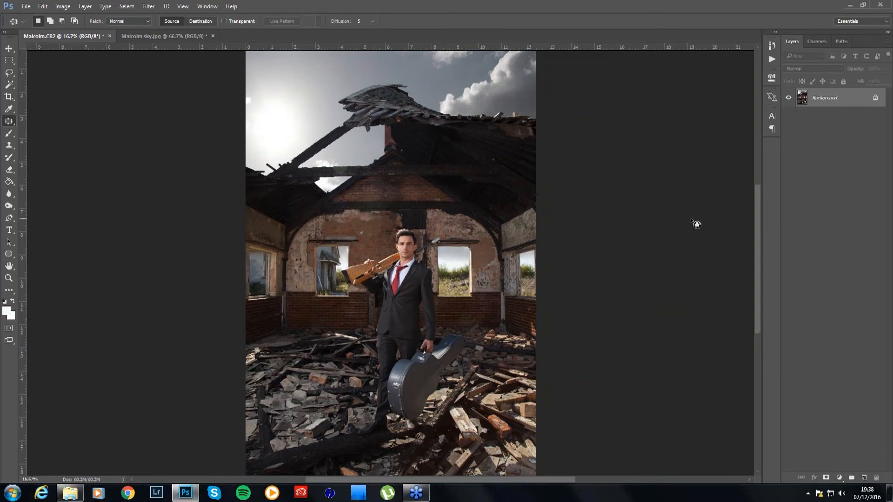
pyautogui.click(772, 46)
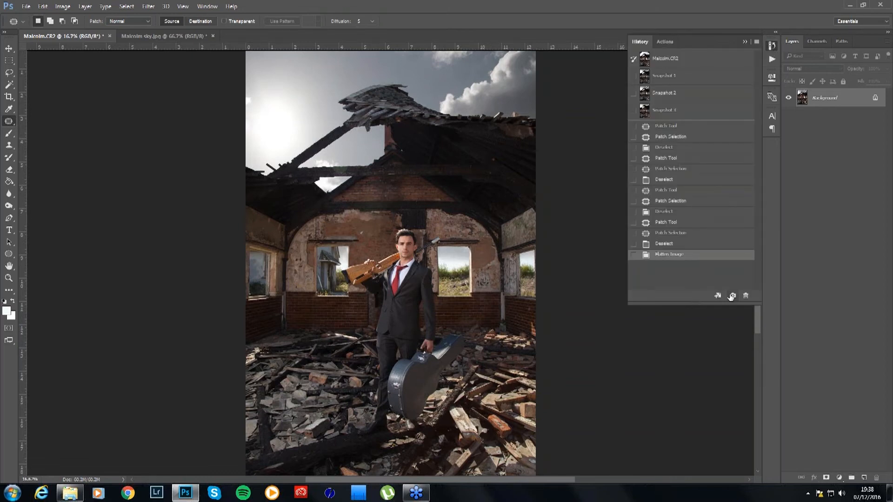
# Review the edit's progress from the original Malcolm.CR2 state through Snapshots 1 to 4, ending on Snapshot 4
pyautogui.click(698, 62)
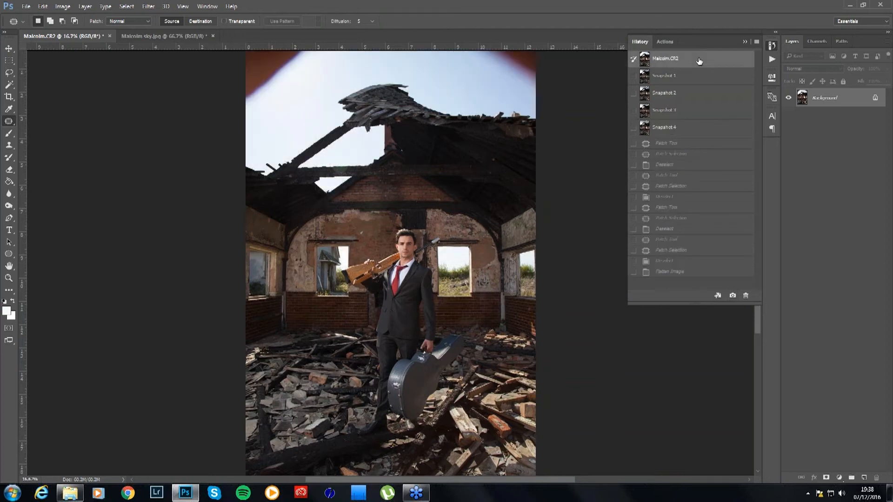
pyautogui.click(704, 79)
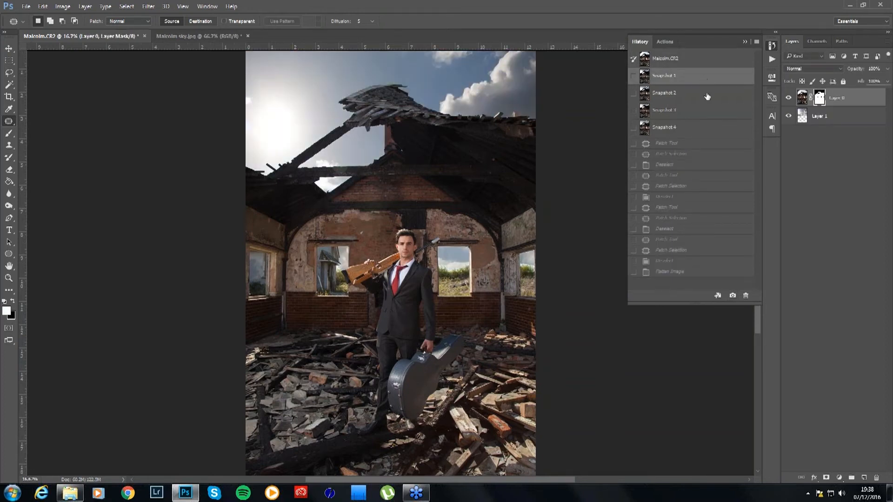
pyautogui.click(706, 96)
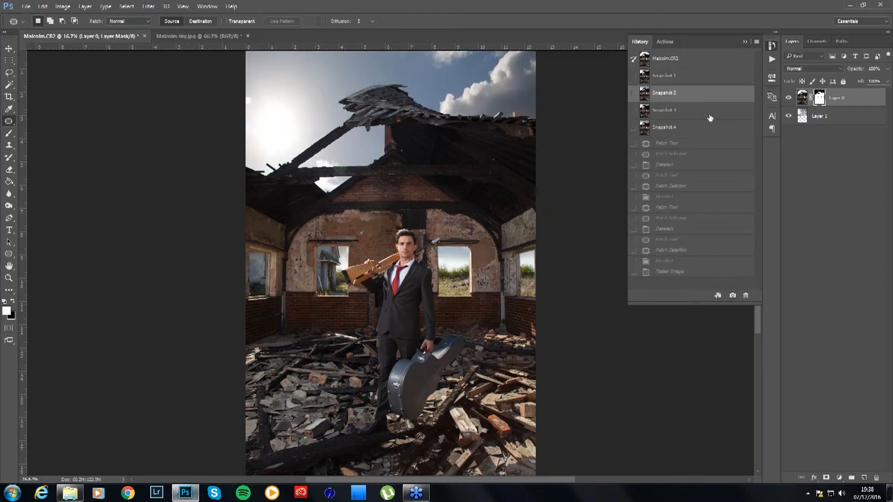
pyautogui.click(708, 115)
pyautogui.click(710, 132)
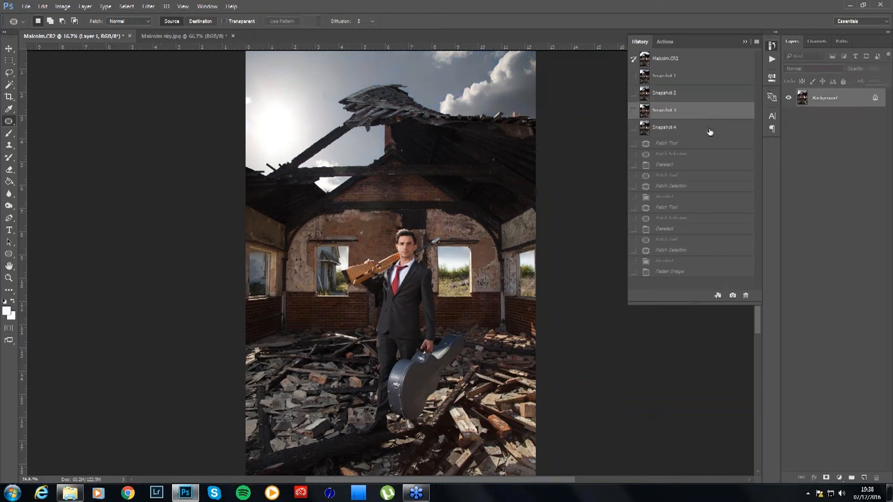
pyautogui.click(745, 41)
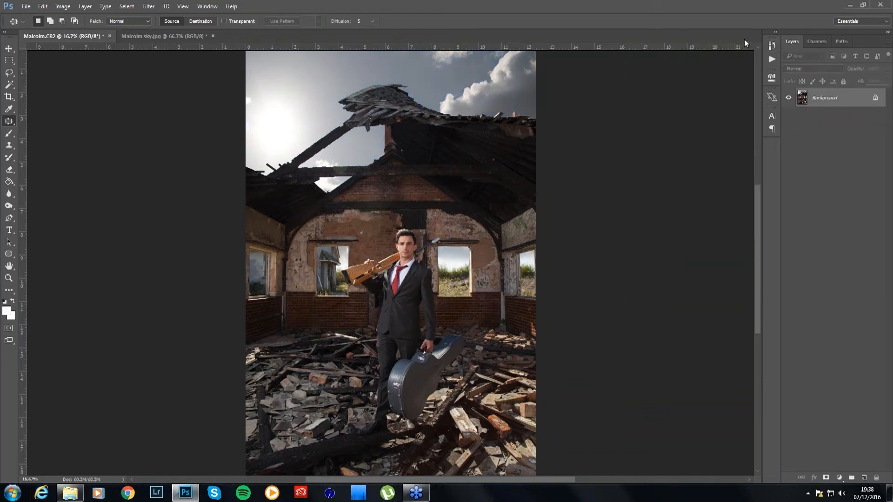
# Compare Snapshot 3 with the flattened Snapshot 4 and return to Snapshot 4
pyautogui.click(771, 45)
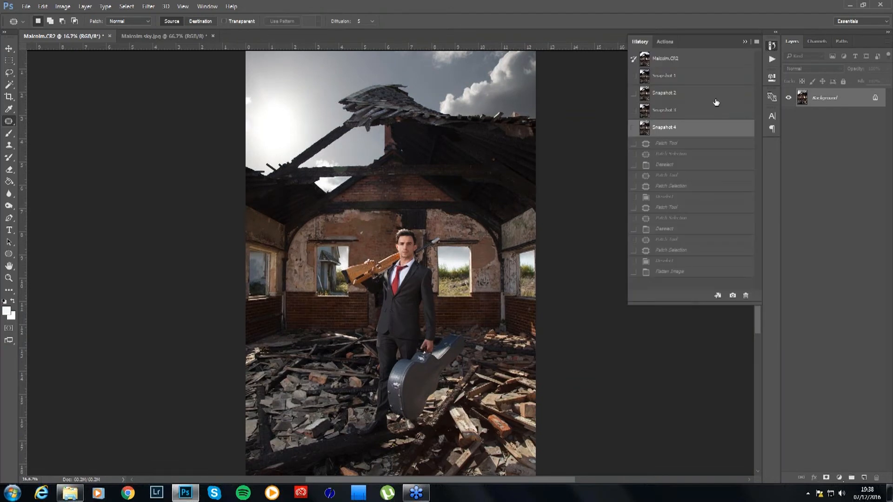
pyautogui.click(702, 116)
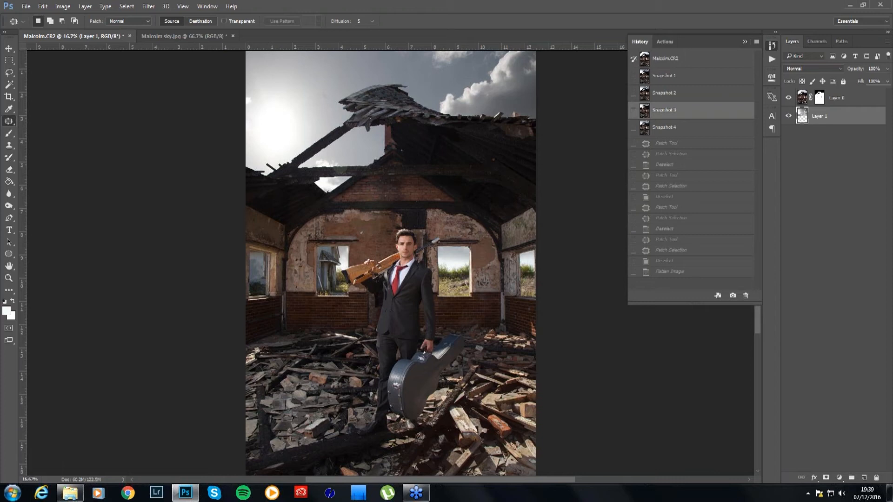
pyautogui.click(727, 129)
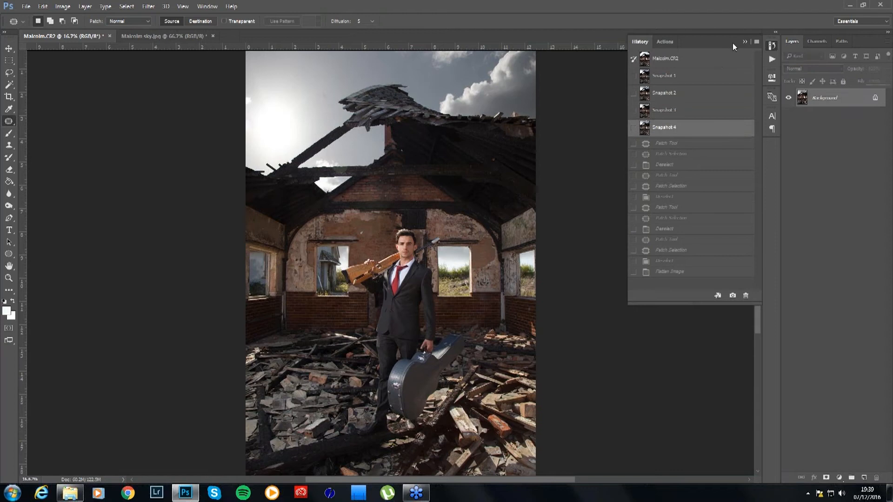
pyautogui.click(744, 42)
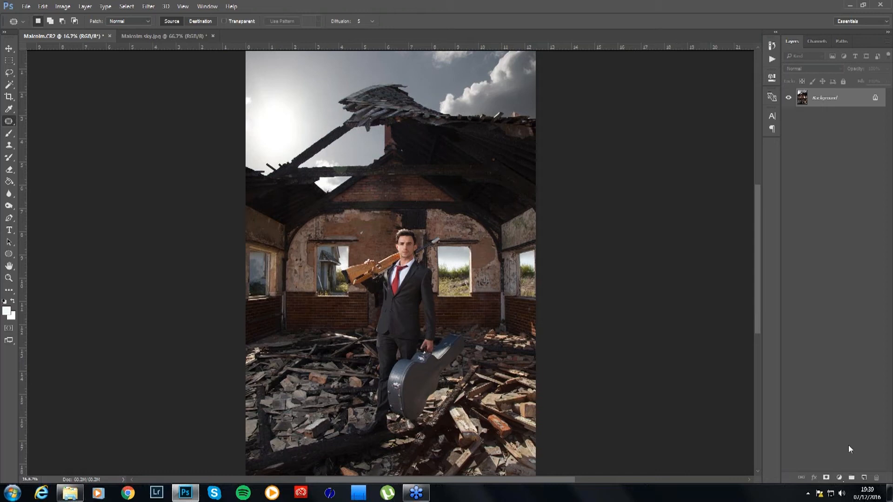
pyautogui.click(863, 477)
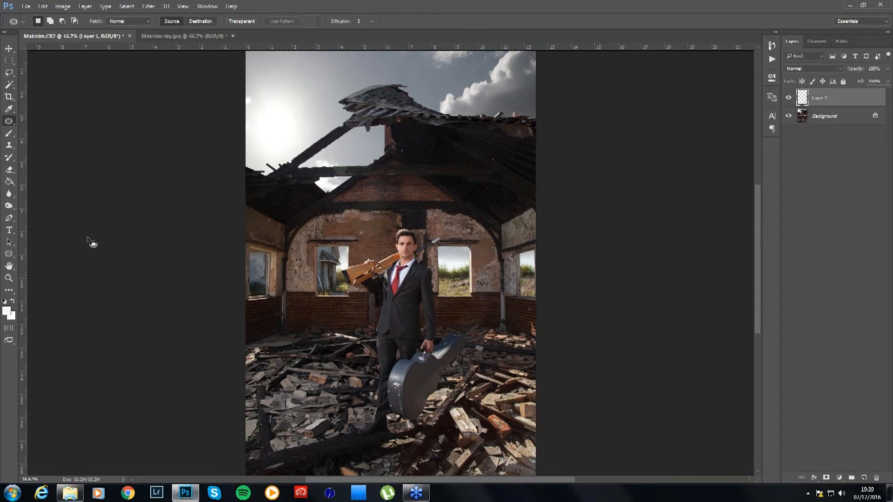
pyautogui.click(48, 7)
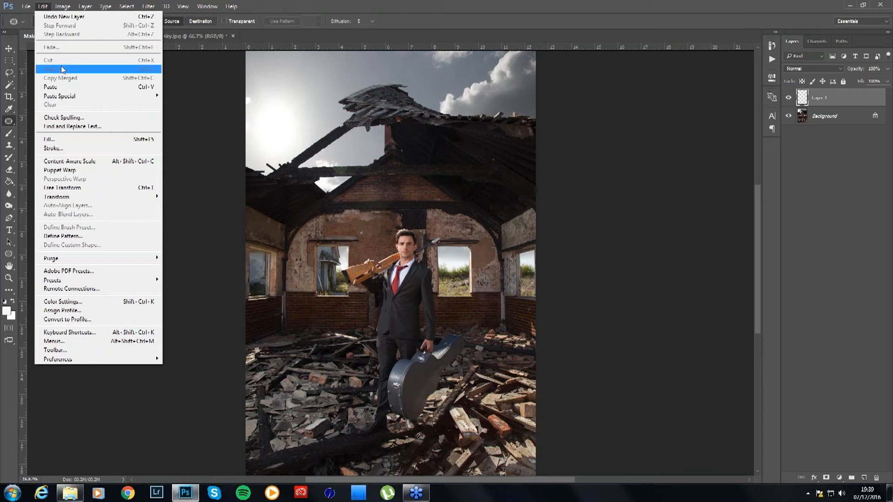
pyautogui.click(70, 141)
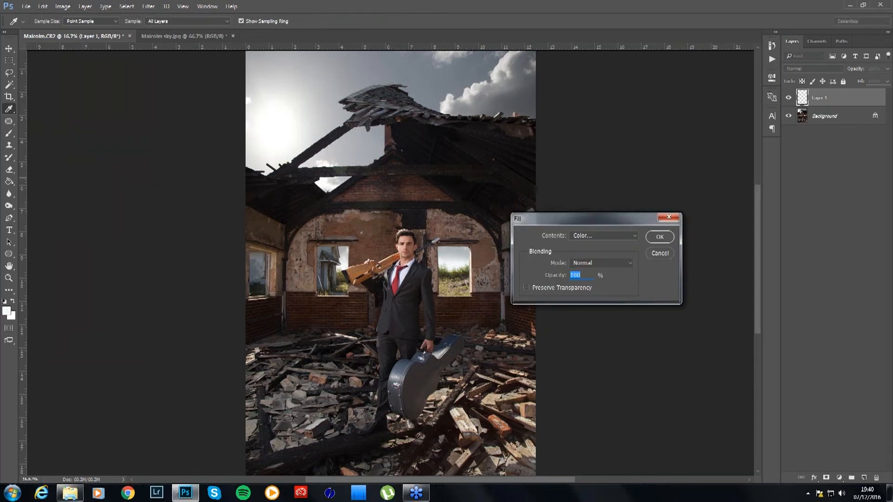
pyautogui.press('Escape')
pyautogui.press('j')
pyautogui.click(62, 6)
pyautogui.moveTo(50, 8)
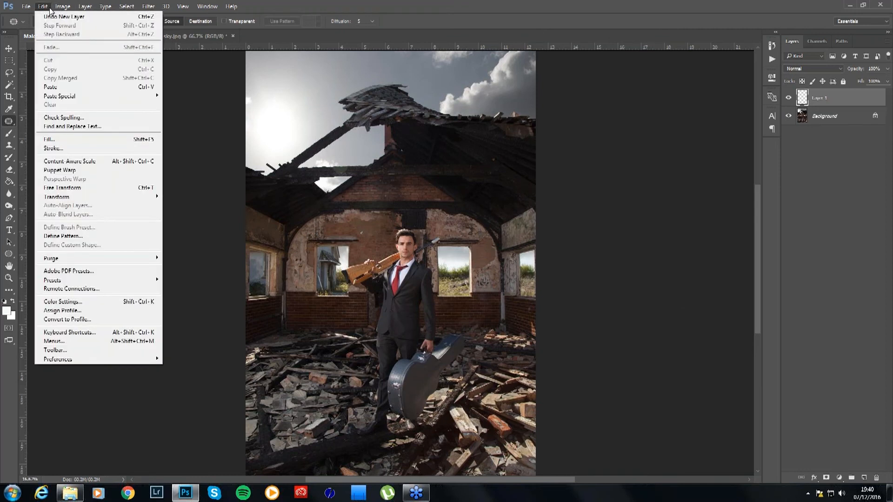
pyautogui.click(51, 139)
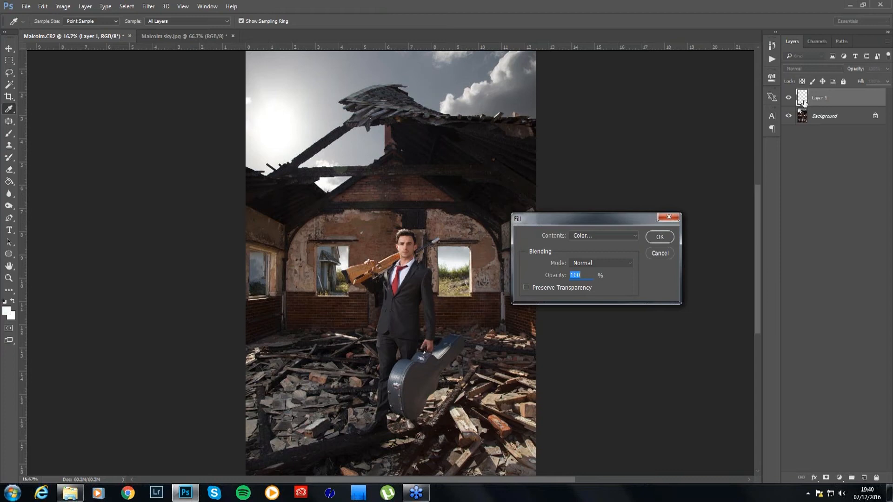
pyautogui.click(661, 253)
pyautogui.press('j')
pyautogui.press('Delete')
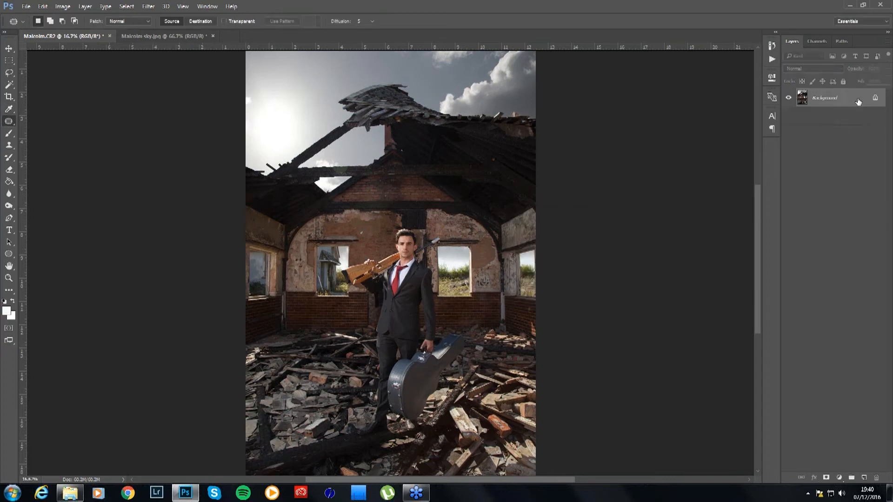
# Add a new empty layer above the flattened background and toggle its visibility to check that it is transparent
pyautogui.click(864, 479)
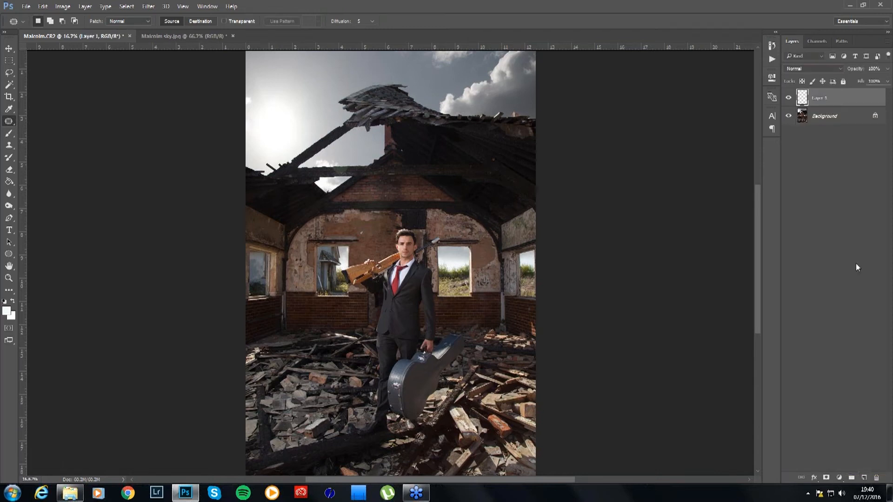
pyautogui.click(789, 98)
pyautogui.click(790, 98)
pyautogui.click(790, 99)
pyautogui.click(790, 99)
pyautogui.click(790, 99)
pyautogui.click(789, 99)
# Fill the new layer with a custom dark orange-brown colour in Normal mode at 100% opacity
pyautogui.click(42, 6)
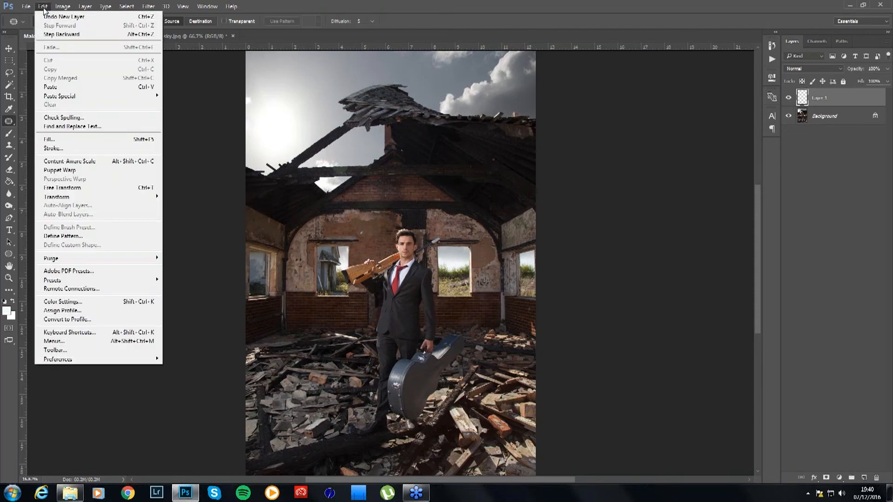
pyautogui.click(50, 139)
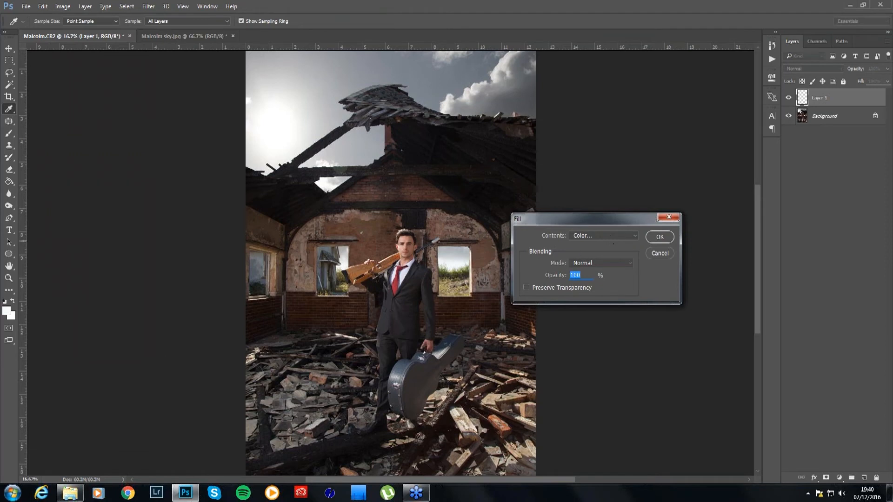
pyautogui.click(611, 233)
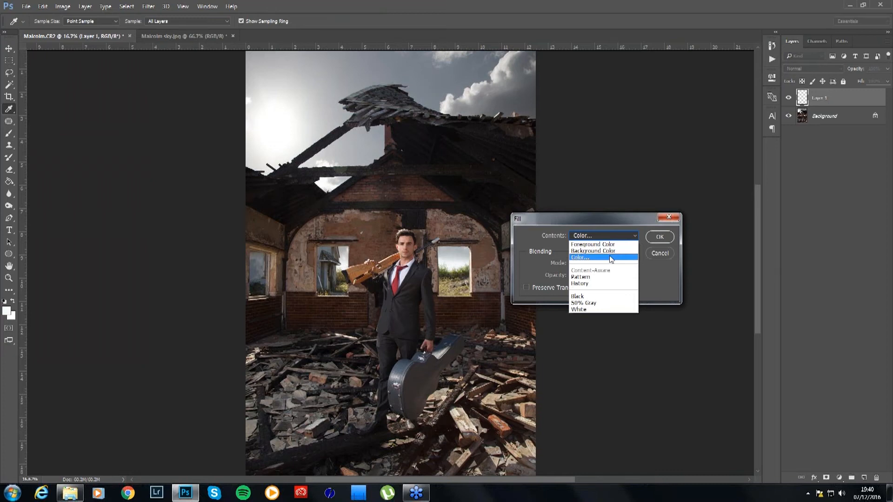
pyautogui.click(611, 258)
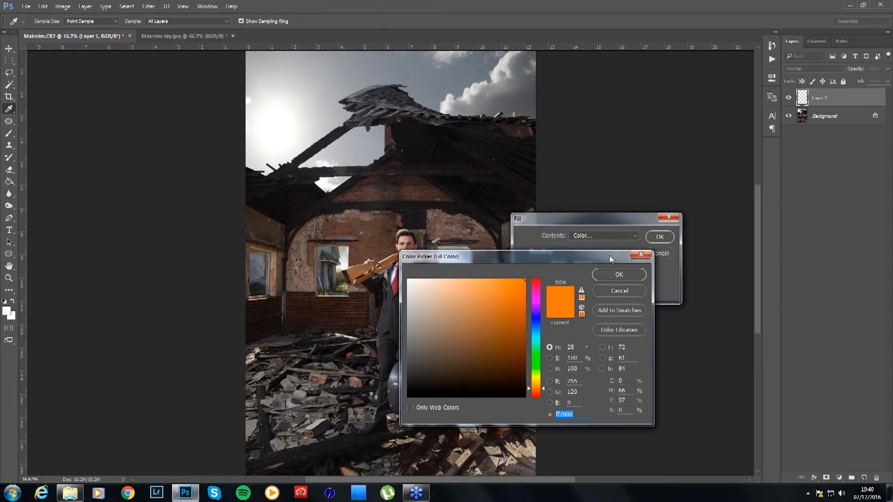
pyautogui.moveTo(232, 190); pyautogui.dragTo(240, 135)
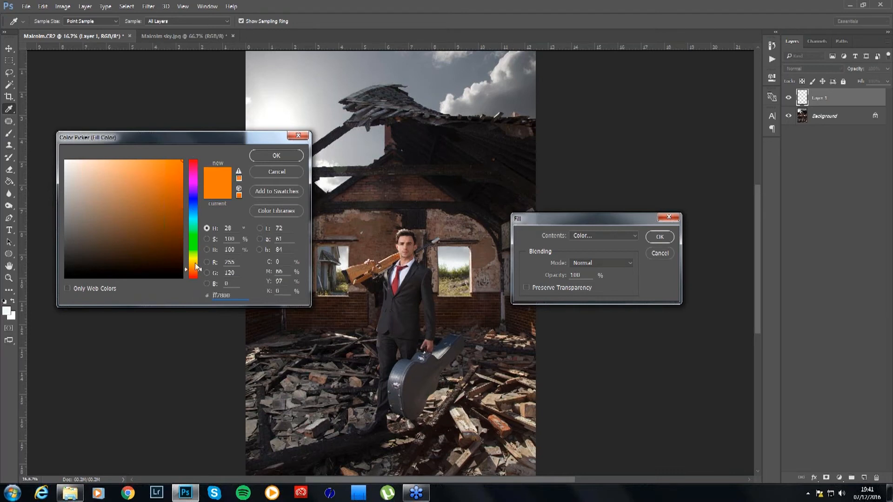
pyautogui.moveTo(200, 270); pyautogui.dragTo(196, 205)
pyautogui.moveTo(182, 163)
pyautogui.mouseDown()
pyautogui.moveTo(183, 235)
pyautogui.moveTo(195, 260)
pyautogui.moveTo(192, 253)
pyautogui.mouseUp()
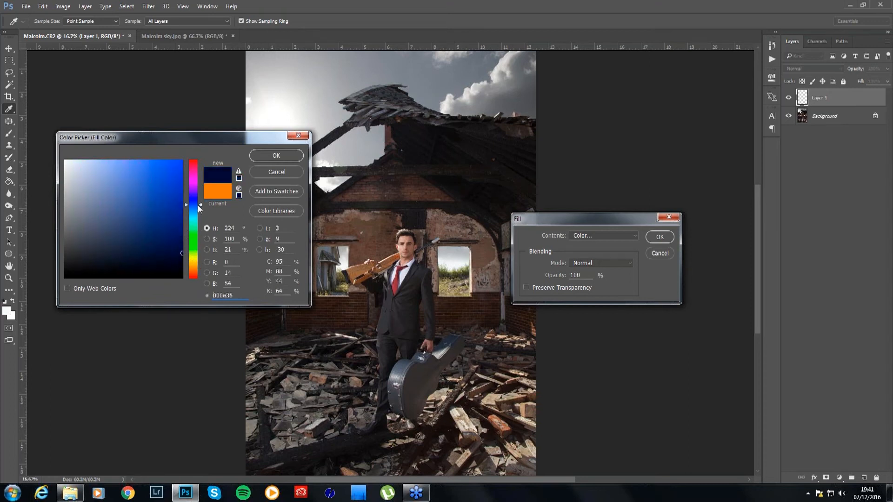
pyautogui.moveTo(200, 205)
pyautogui.mouseDown()
pyautogui.moveTo(203, 270)
pyautogui.moveTo(178, 232)
pyautogui.moveTo(189, 249)
pyautogui.mouseUp()
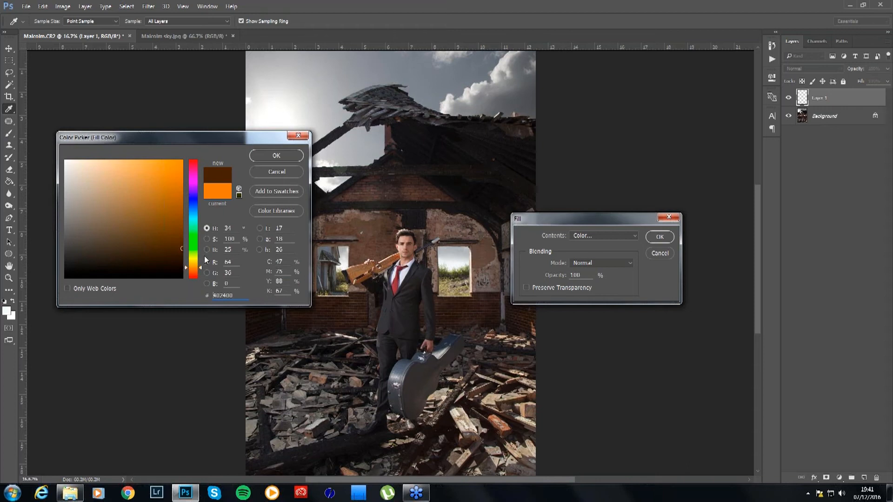
pyautogui.moveTo(201, 270); pyautogui.dragTo(198, 269)
pyautogui.click(266, 157)
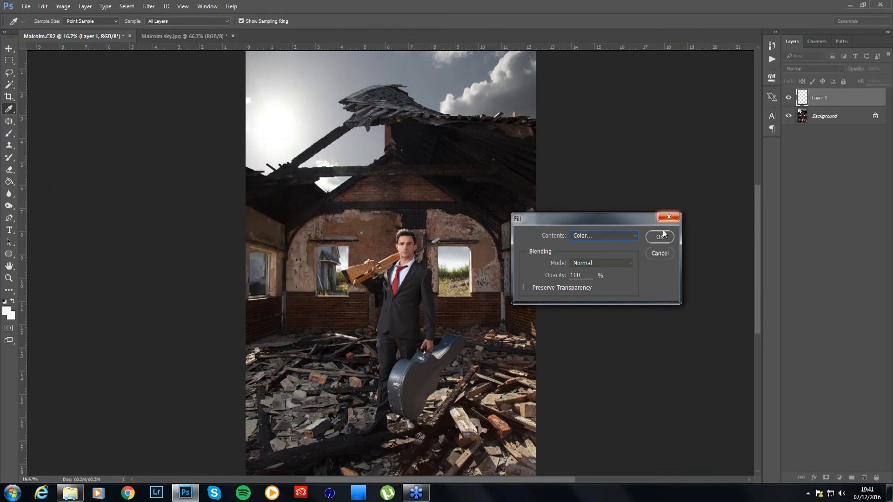
pyautogui.click(661, 236)
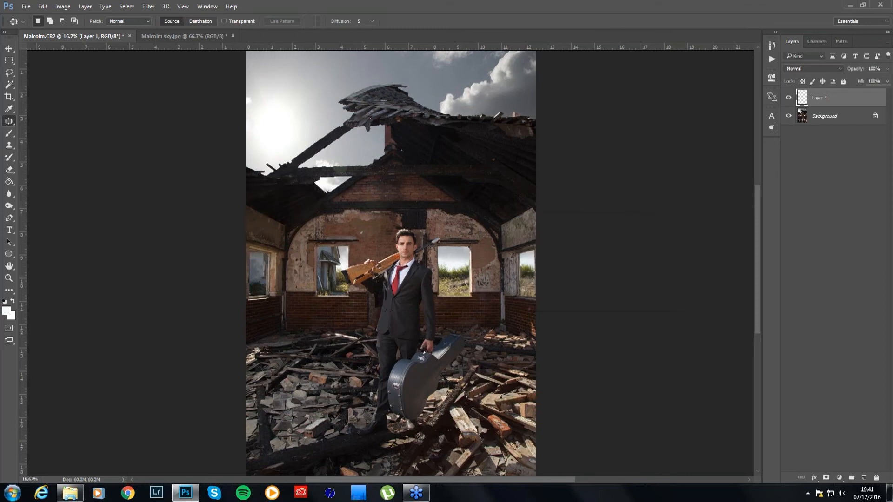
# Toggle the brown fill layer's visibility to compare it with the photo underneath
pyautogui.scroll(2, 681, 233)
pyautogui.click(789, 96)
pyautogui.click(788, 99)
pyautogui.click(788, 99)
pyautogui.click(788, 99)
pyautogui.scroll(-2, 453, 317)
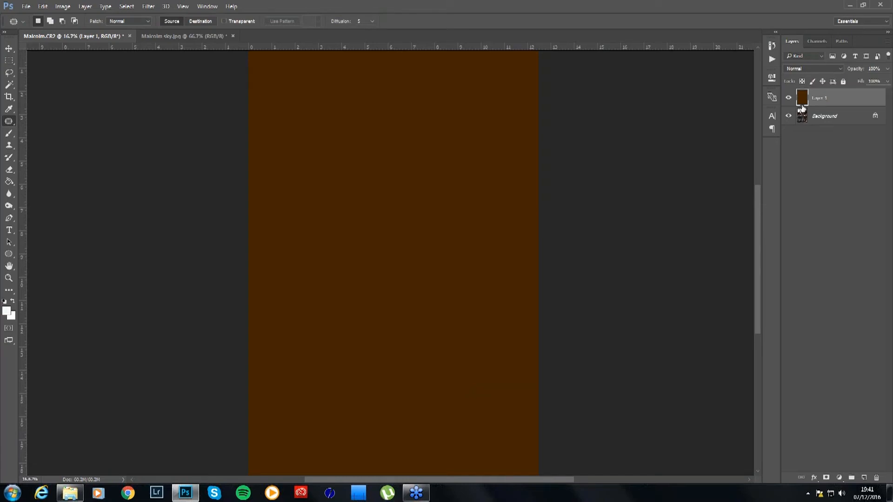
# Try the Dissolve, Overlay and Soft Light blending modes on the brown fill layer
pyautogui.click(794, 69)
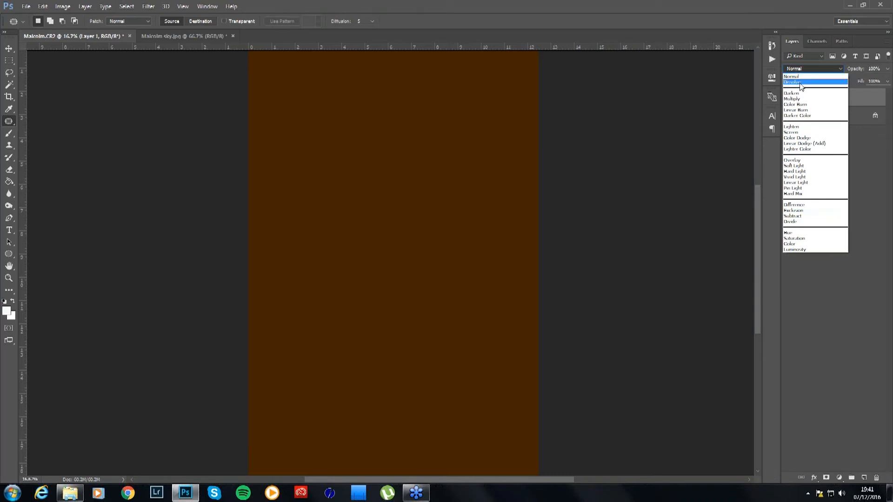
pyautogui.click(792, 81)
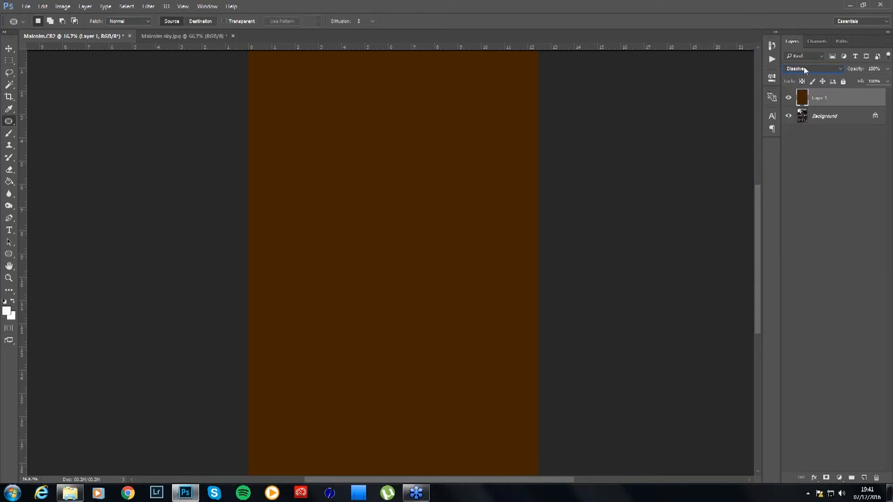
pyautogui.click(806, 70)
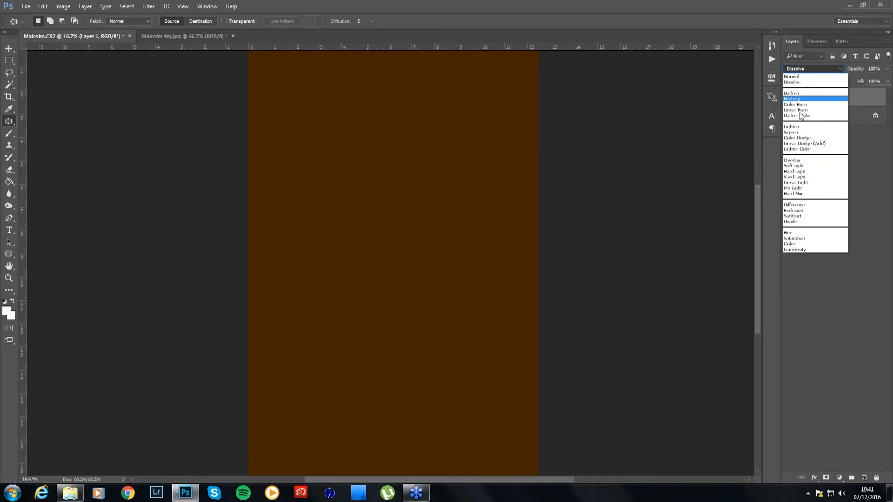
pyautogui.click(803, 160)
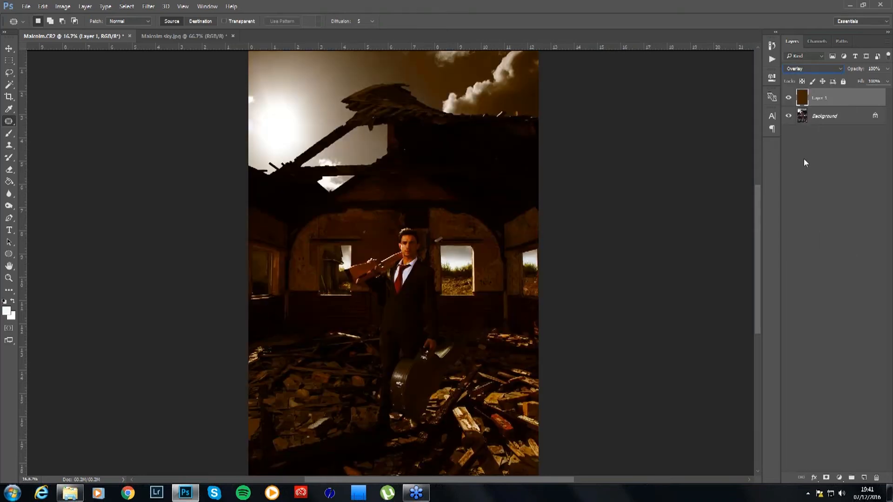
pyautogui.click(815, 70)
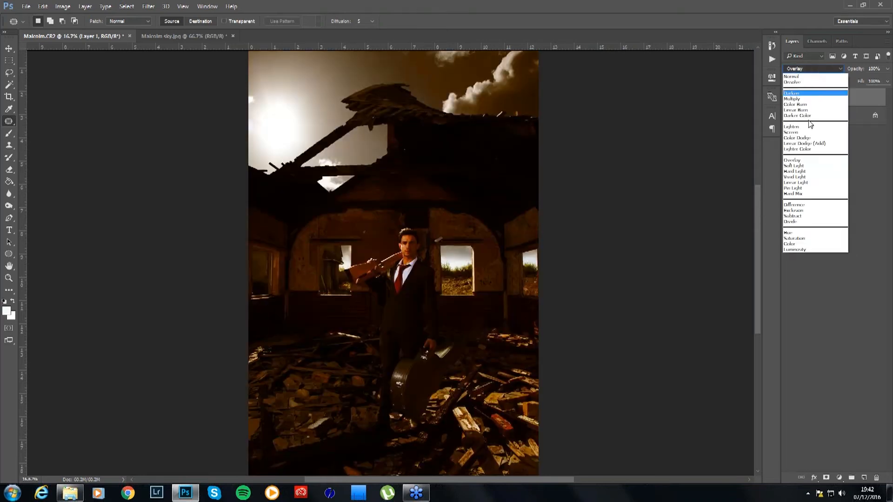
pyautogui.click(800, 166)
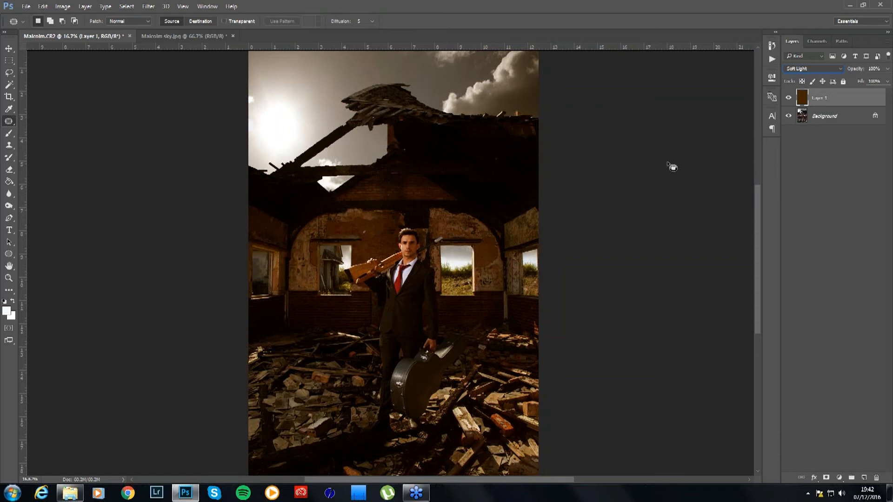
# Step the brown fill layer through further blending modes, from Hard Light past Pin Light and Hard Mix to Difference
pyautogui.click(798, 71)
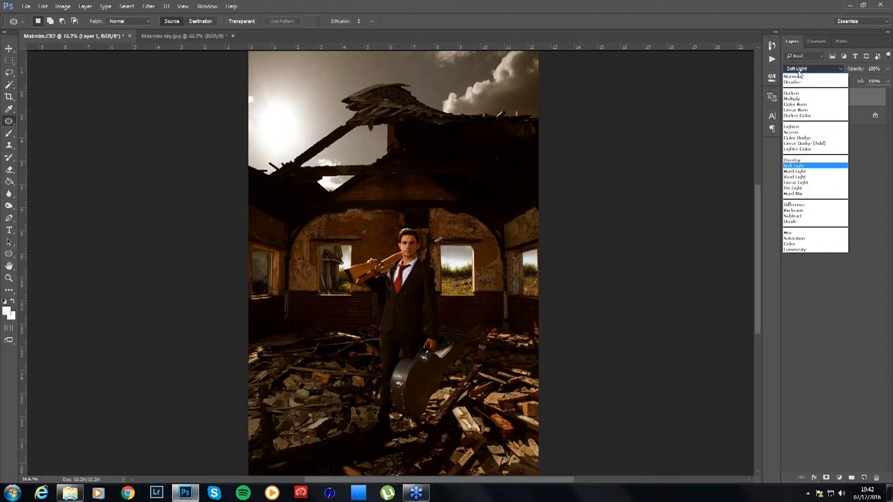
pyautogui.click(798, 71)
pyautogui.click(798, 71)
pyautogui.click(800, 73)
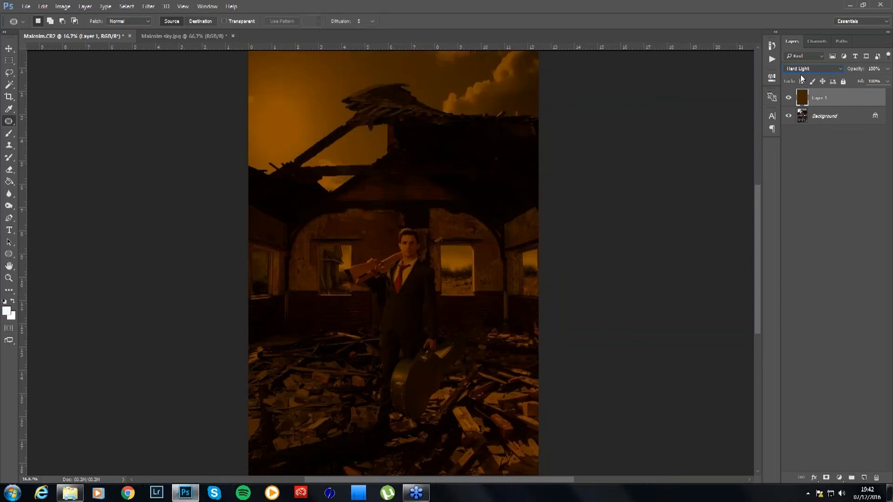
pyautogui.press('Down')
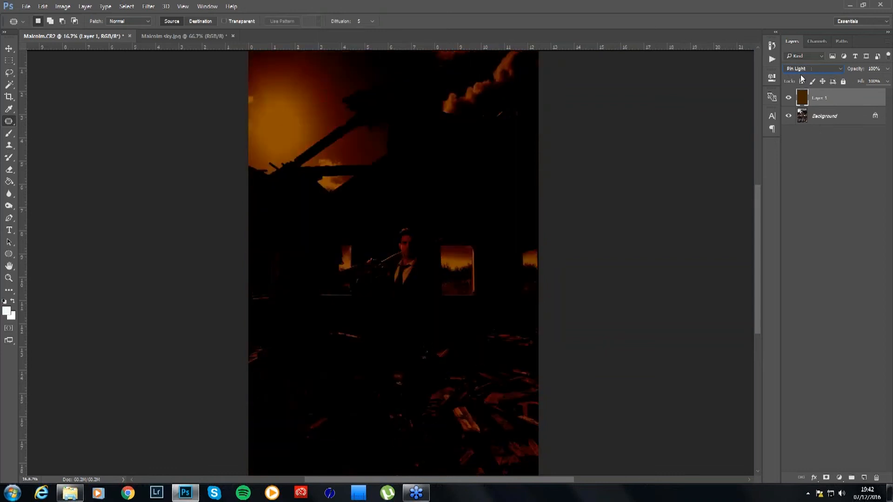
pyautogui.press('Down')
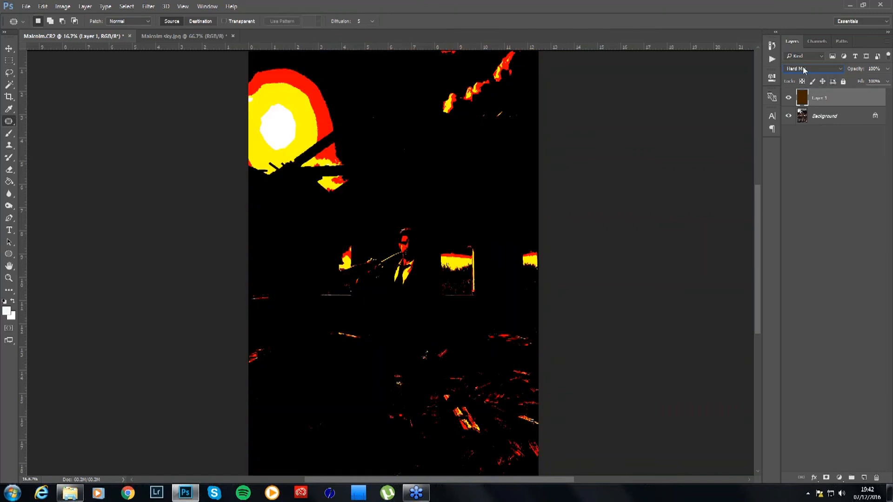
pyautogui.scroll(-1, 806, 71)
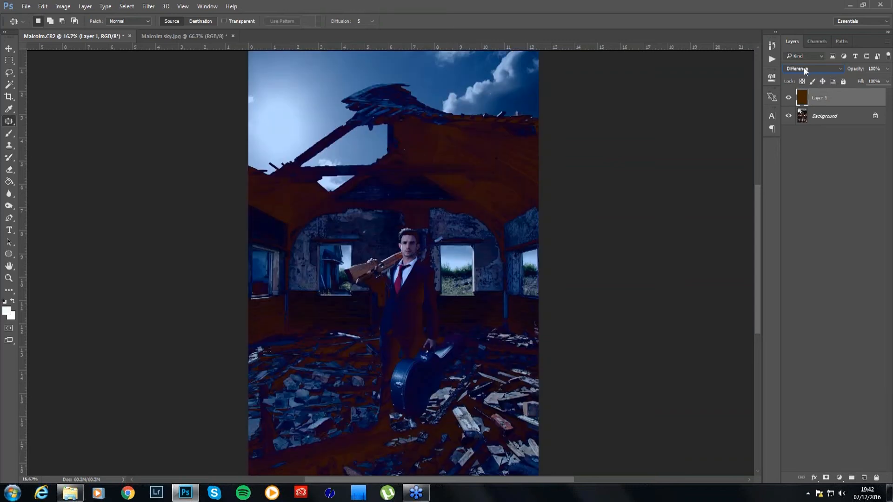
pyautogui.scroll(-2, 803, 68)
pyautogui.scroll(3, 803, 68)
# Return the brown fill layer to Overlay and compare that with Soft Light at full opacity
pyautogui.click(804, 69)
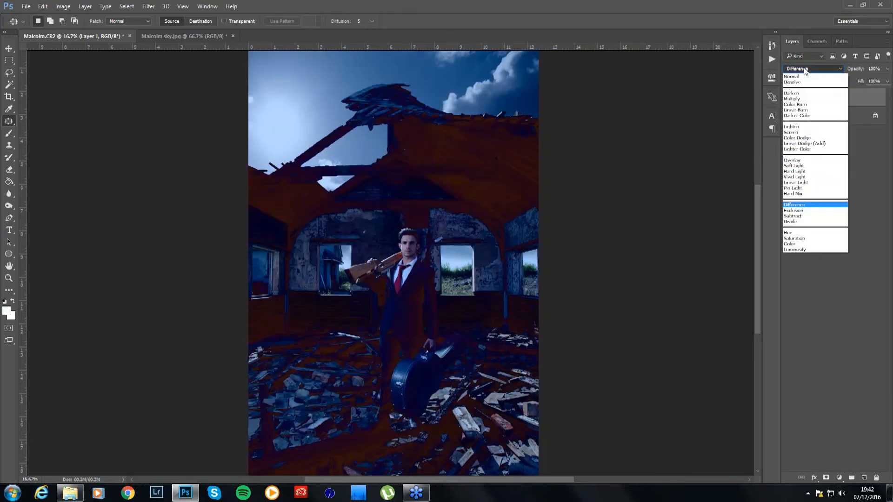
pyautogui.click(816, 161)
pyautogui.click(808, 67)
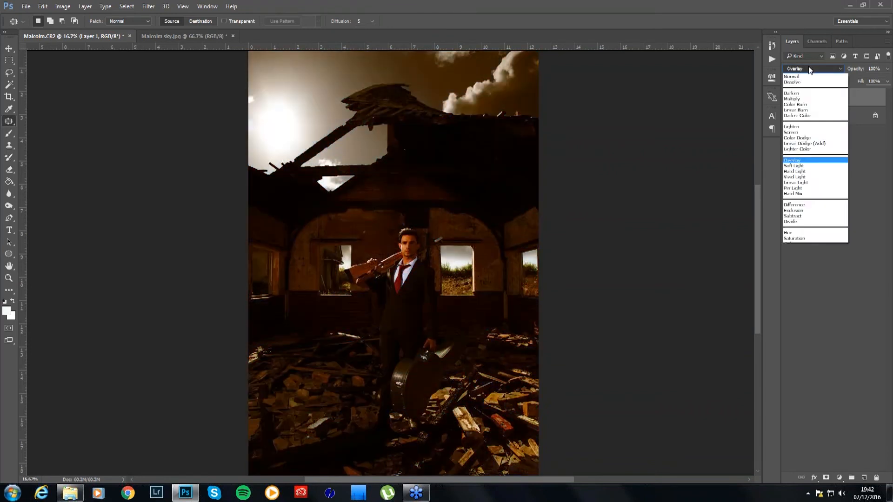
pyautogui.click(807, 167)
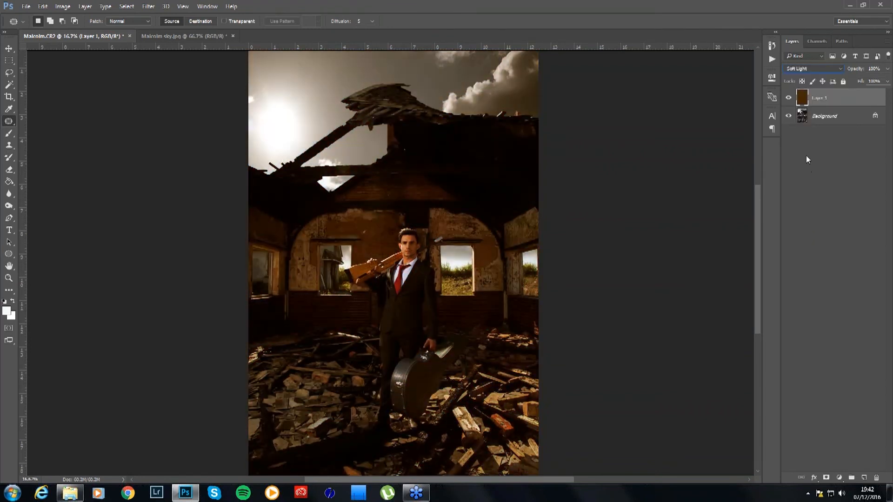
# Try the Hue and Color blending modes on the brown fill layer and set its opacity to 50%
pyautogui.click(818, 69)
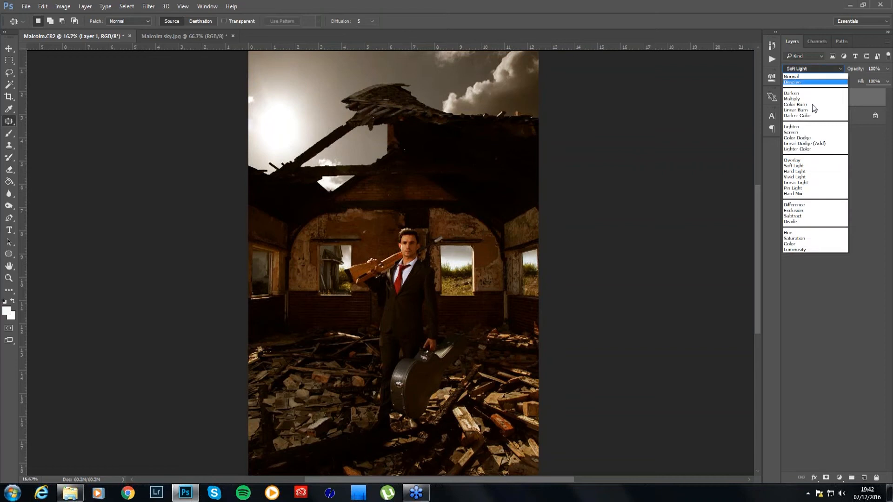
pyautogui.click(799, 232)
pyautogui.click(812, 68)
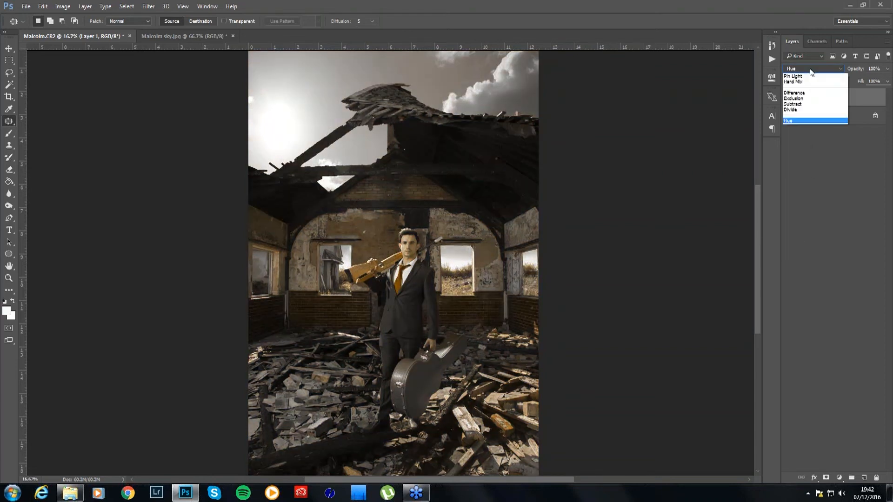
pyautogui.click(794, 245)
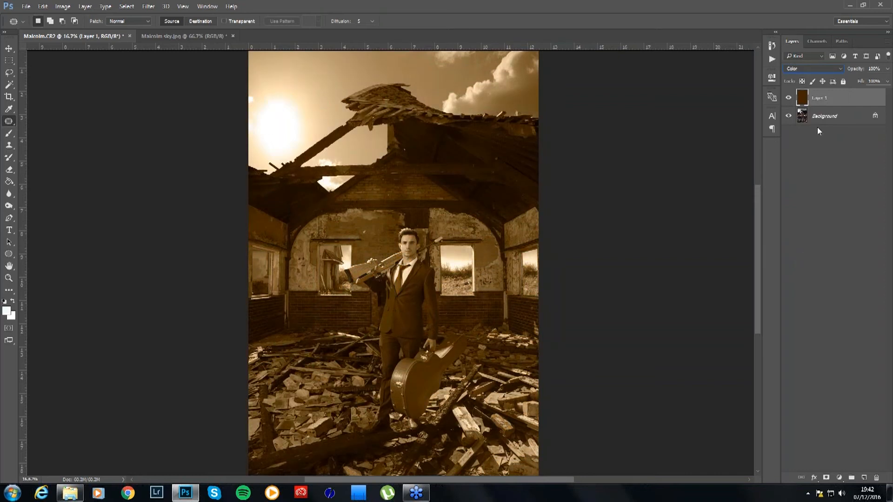
pyautogui.click(873, 69)
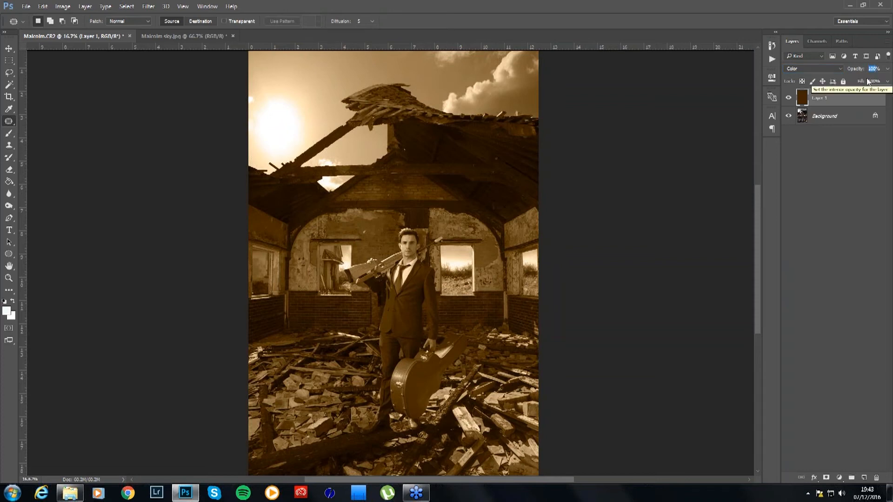
pyautogui.write('50')
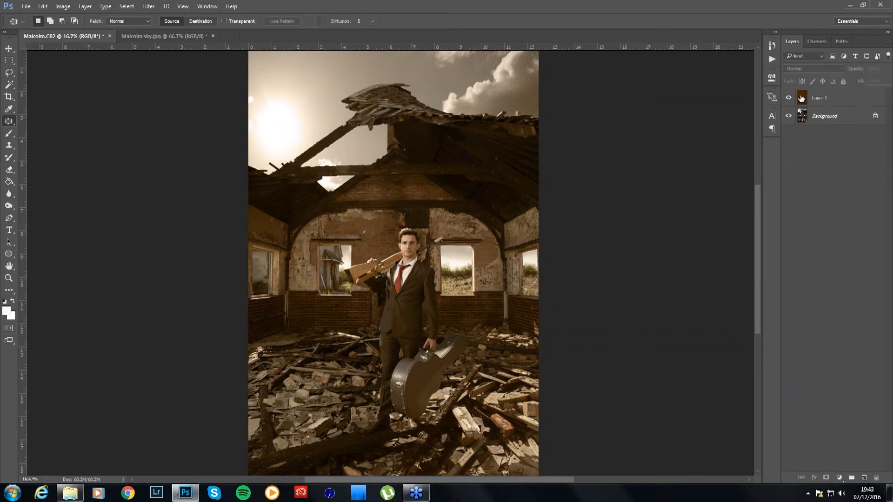
# Try the Overlay and Soft Light blending modes on the brown fill layer at 50% opacity
pyautogui.click(814, 67)
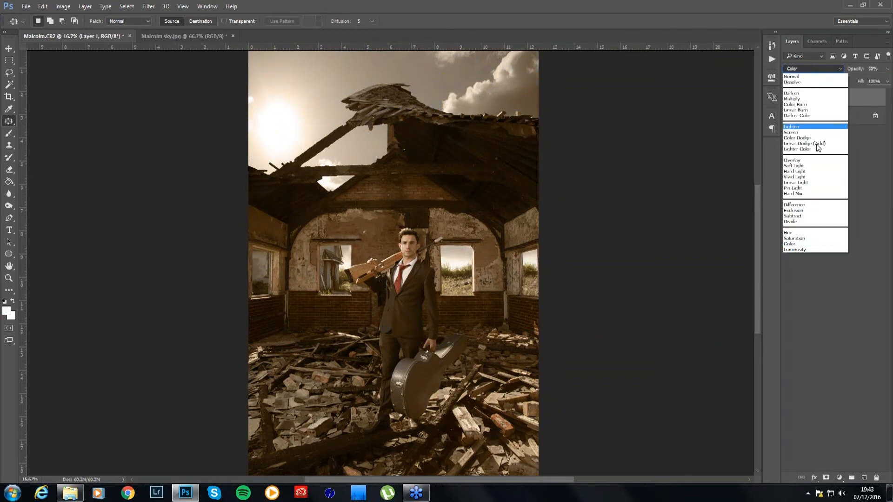
pyautogui.click(816, 158)
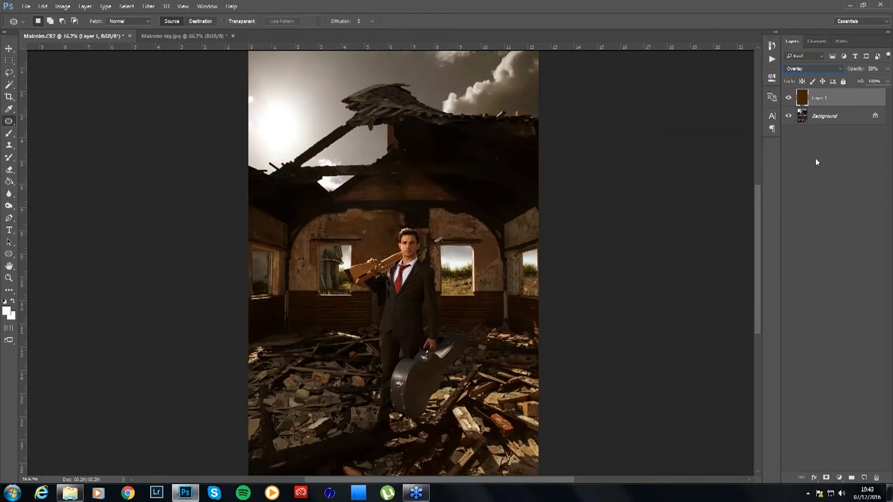
pyautogui.click(810, 69)
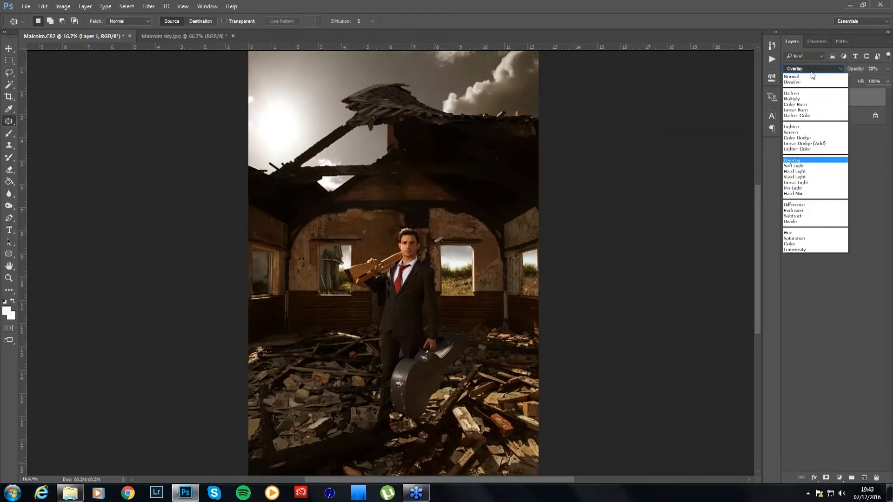
pyautogui.click(811, 167)
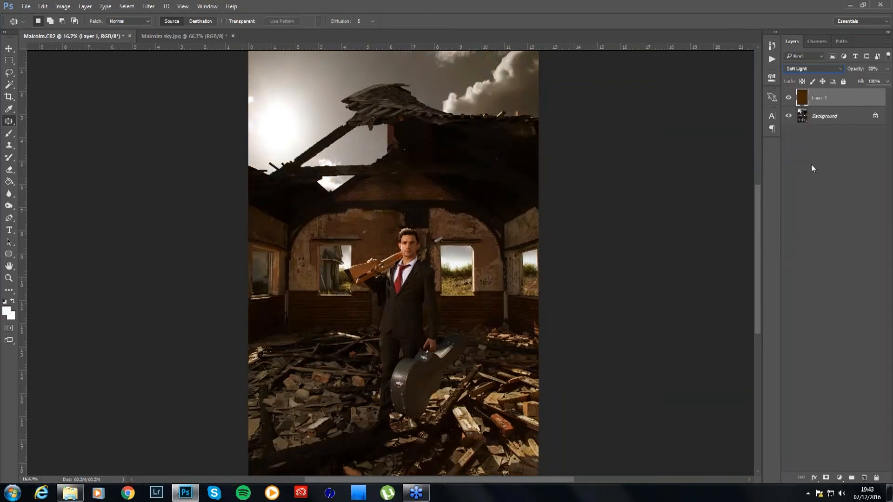
# Set the brown fill layer's blending mode to Hue and toggle its visibility to compare the image with and without it
pyautogui.click(814, 68)
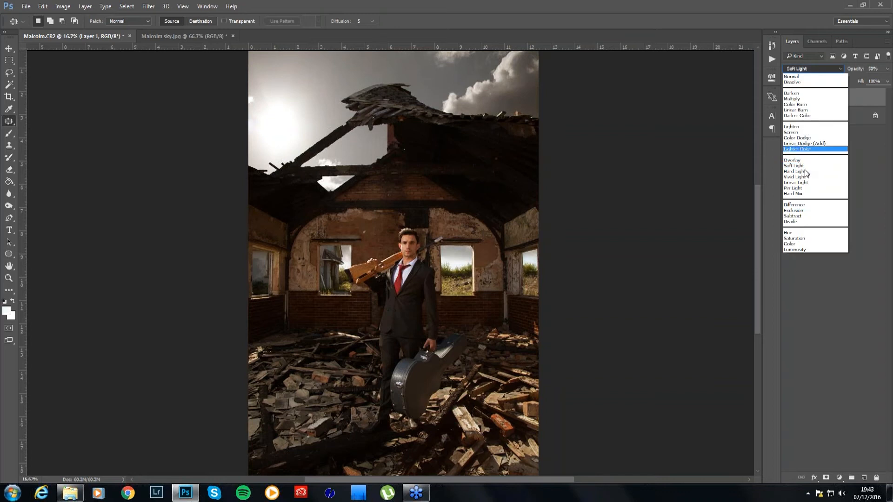
pyautogui.click(812, 233)
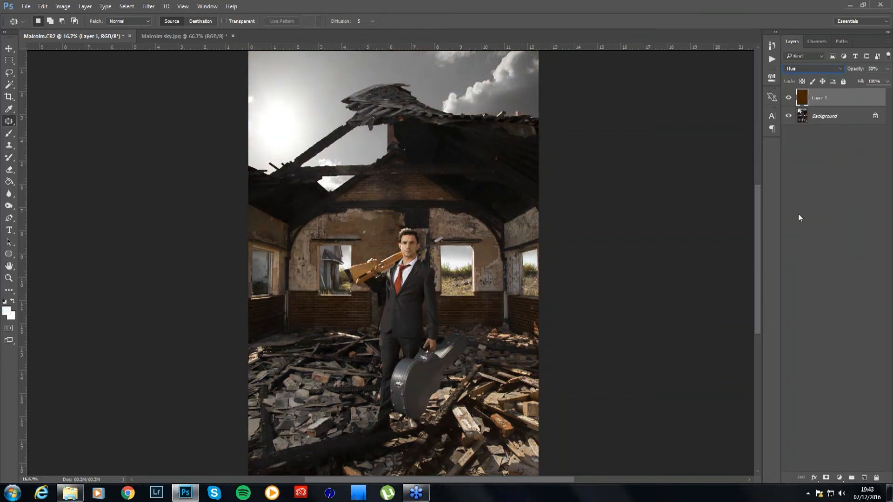
pyautogui.click(788, 98)
pyautogui.click(788, 99)
pyautogui.click(789, 101)
pyautogui.click(789, 99)
# Compare the Hue toning at several opacities, including 100% and 50%, and set the brown fill layer to 40%
pyautogui.click(873, 69)
pyautogui.write('100')
pyautogui.press('Return')
pyautogui.write('50')
pyautogui.press('Return')
pyautogui.write('80')
pyautogui.press('Return')
# Flatten the toned image into a single background layer and check its history states
pyautogui.click(85, 7)
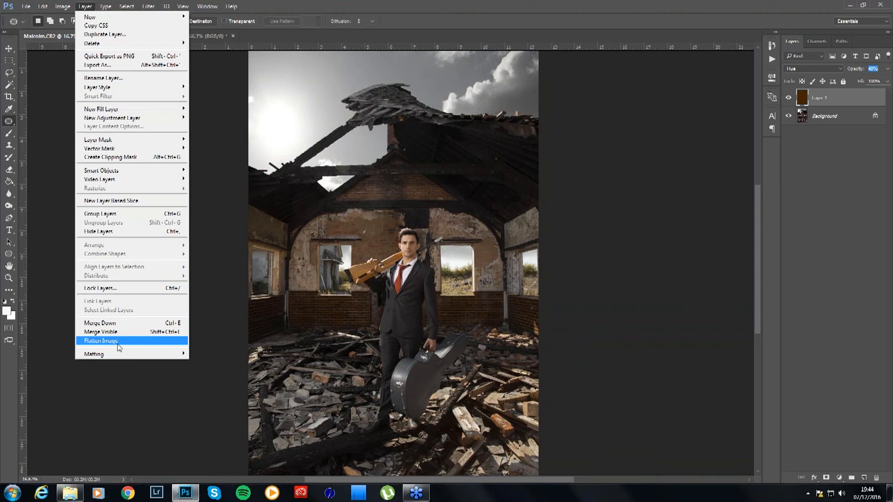
pyautogui.click(119, 346)
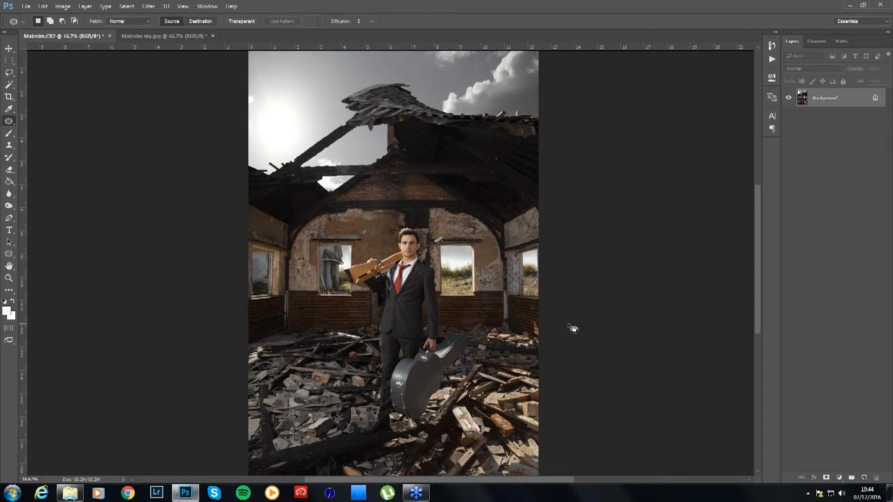
pyautogui.click(772, 46)
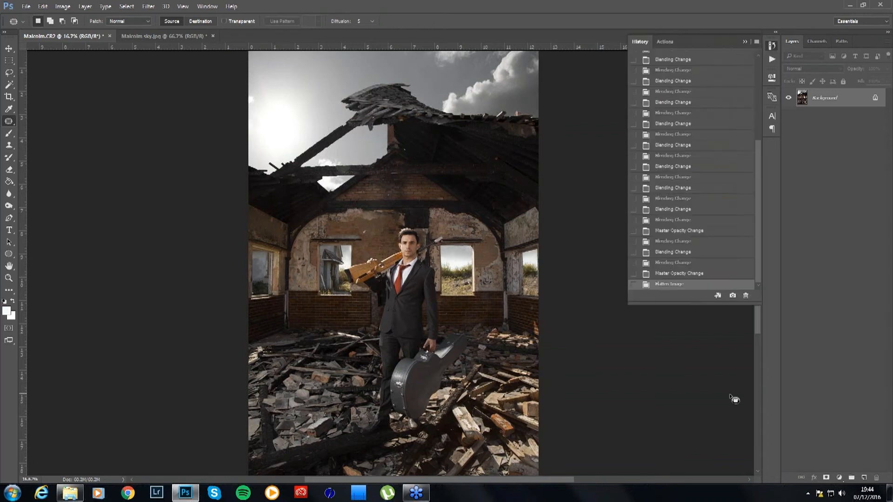
pyautogui.click(772, 46)
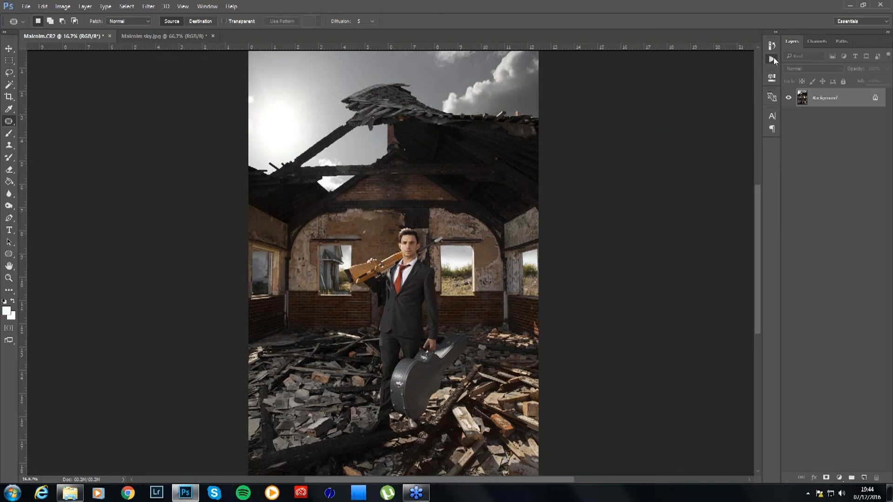
# Run the dodge-and-burn action that adds the masked curves layers Darker, Lighter, Blacks, Whites grey and punch
pyautogui.click(772, 59)
pyautogui.click(714, 207)
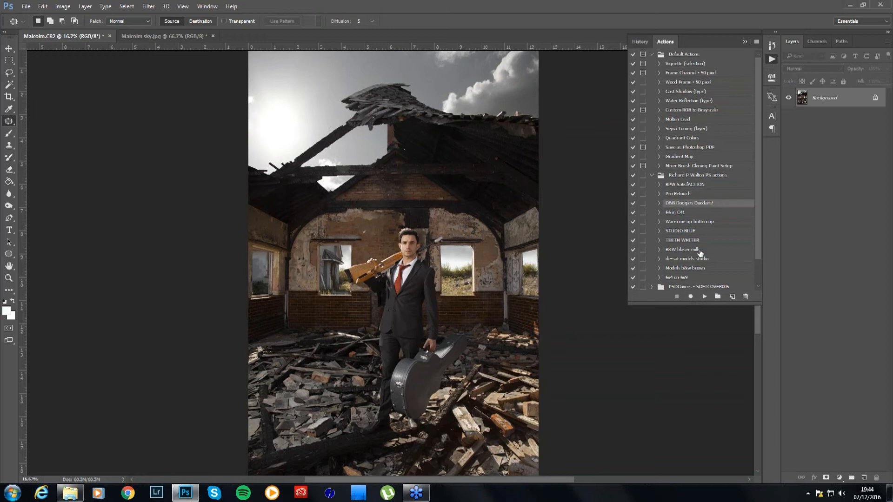
pyautogui.click(746, 42)
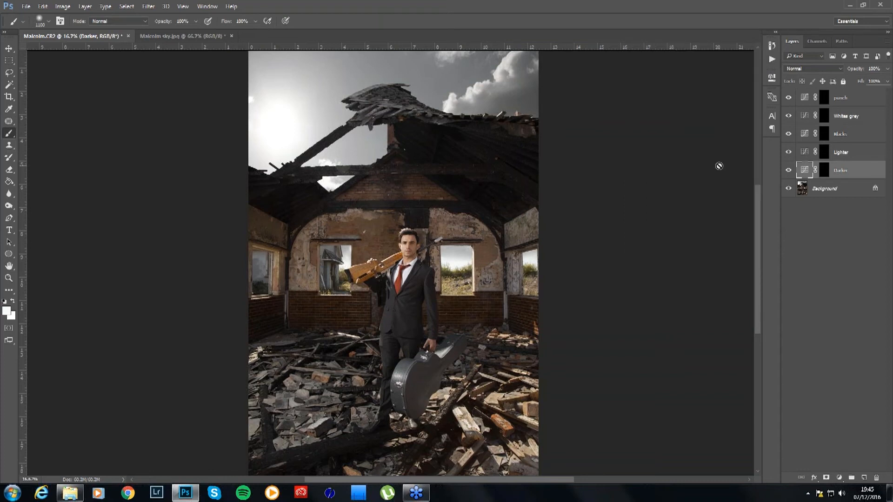
# Target the Darker layer's mask and ready the Brush tool with a soft round tip at 0% hardness
pyautogui.click(824, 172)
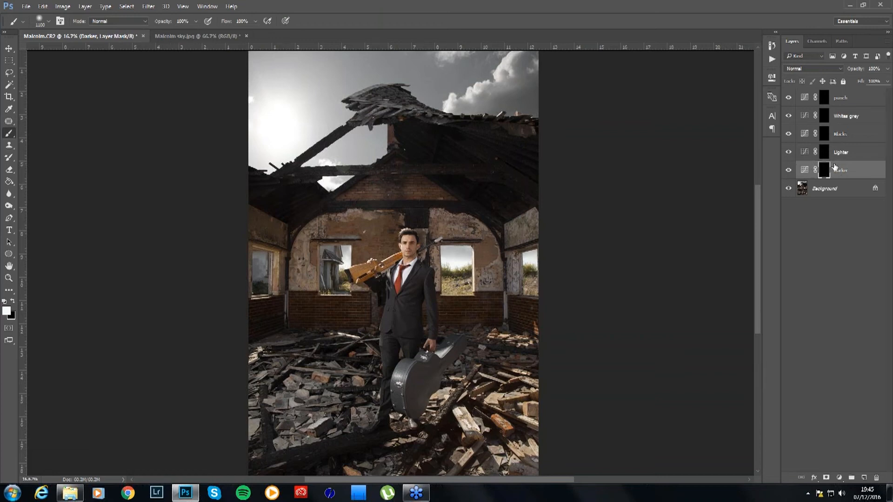
pyautogui.moveTo(331, 417); pyautogui.dragTo(331, 376)
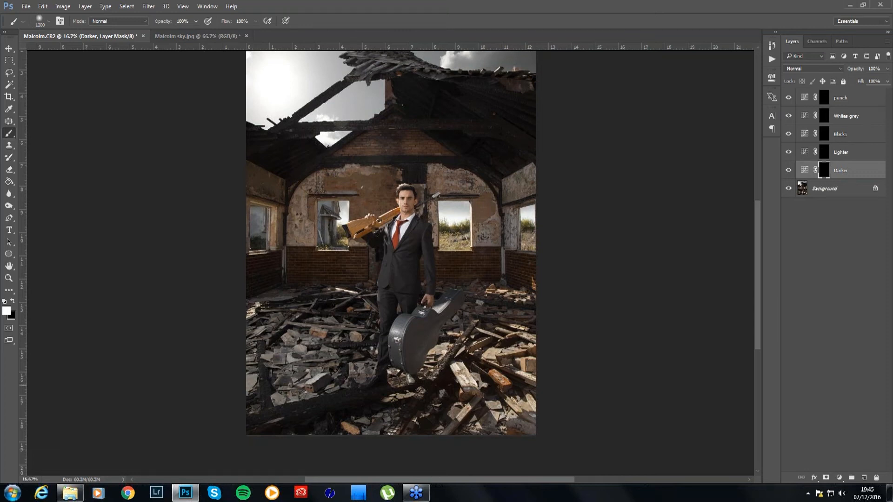
pyautogui.rightClick(13, 134)
pyautogui.click(30, 135)
pyautogui.click(48, 22)
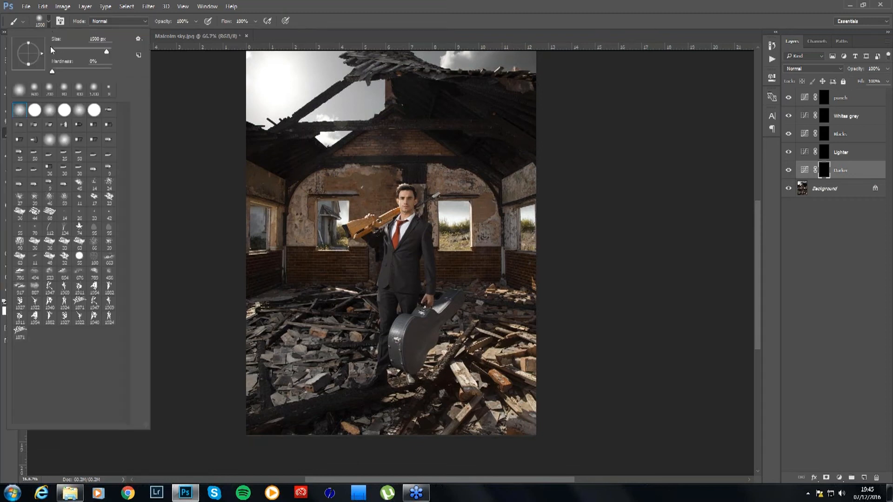
pyautogui.click(49, 19)
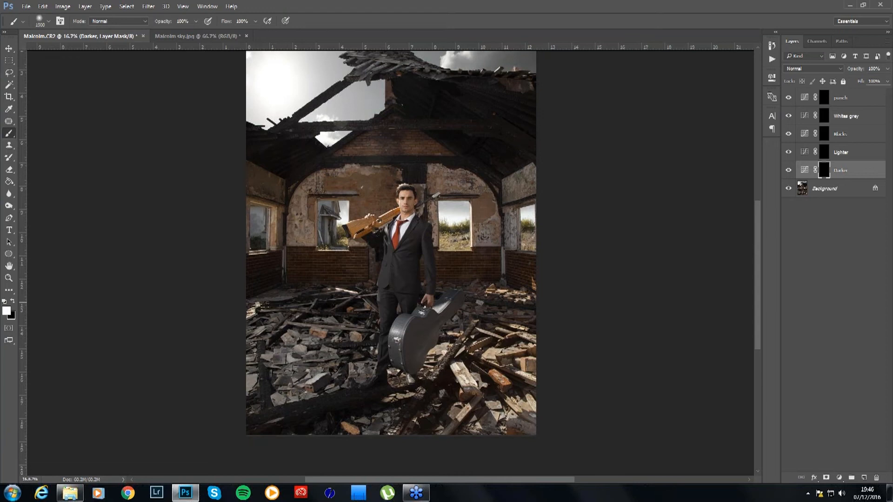
# Enlarge the brush, set its opacity to 50%, and paint the Darker mask over the foreground rubble and lower edges of the photo
pyautogui.press(']')
pyautogui.press(']')
pyautogui.press(']')
pyautogui.press(']')
pyautogui.press(']')
pyautogui.press(']')
pyautogui.press(']')
pyautogui.press(']')
pyautogui.click(186, 22)
pyautogui.write('50')
pyautogui.press('Return')
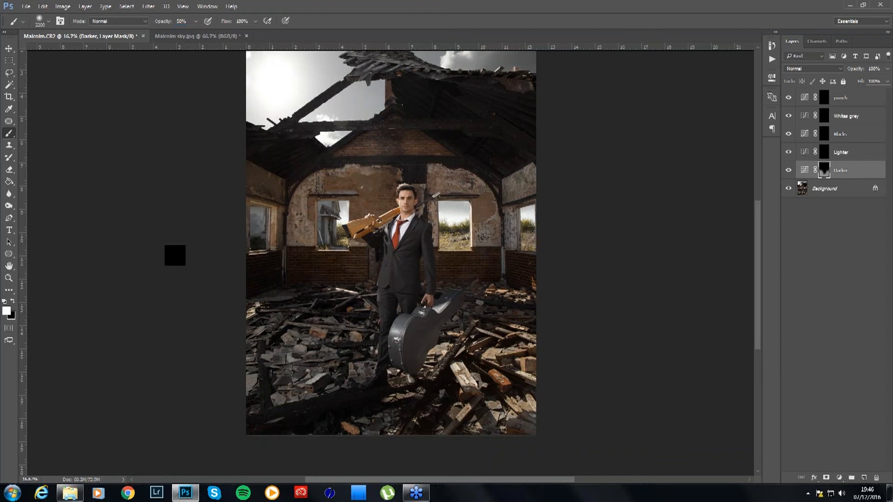
pyautogui.moveTo(399, 259); pyautogui.dragTo(394, 309)
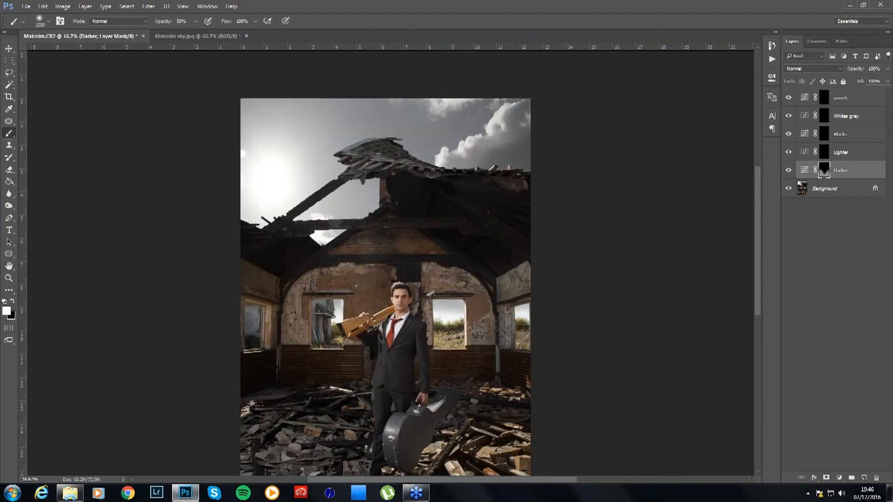
# Paint the Lighter layer's mask over the dark roof timbers and upper walls, using a progressively smaller brush at 50% opacity
pyautogui.click(824, 153)
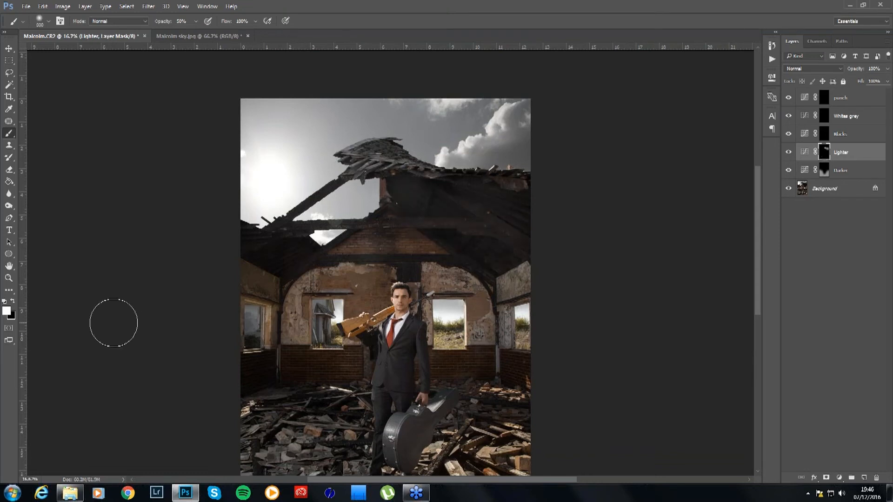
pyautogui.press('[')
pyautogui.press('[')
pyautogui.press('[')
pyautogui.press('[')
pyautogui.press('[')
pyautogui.press('[')
pyautogui.press('[')
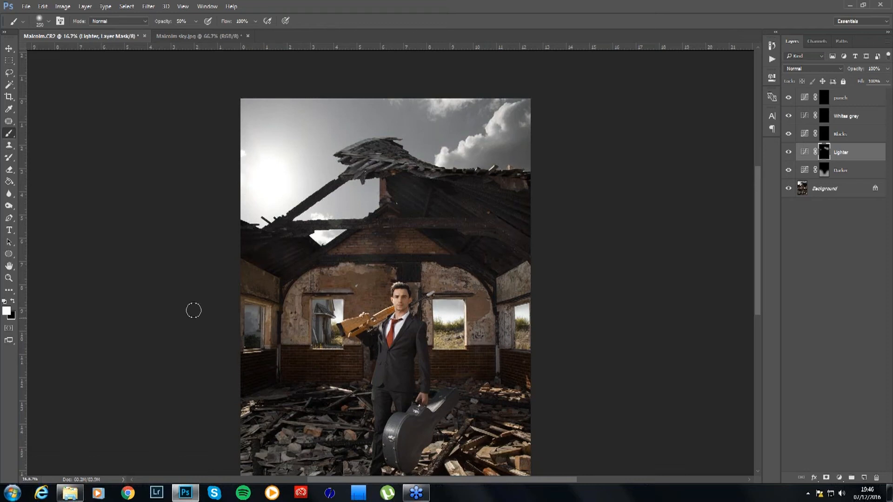
pyautogui.moveTo(304, 273); pyautogui.dragTo(301, 226)
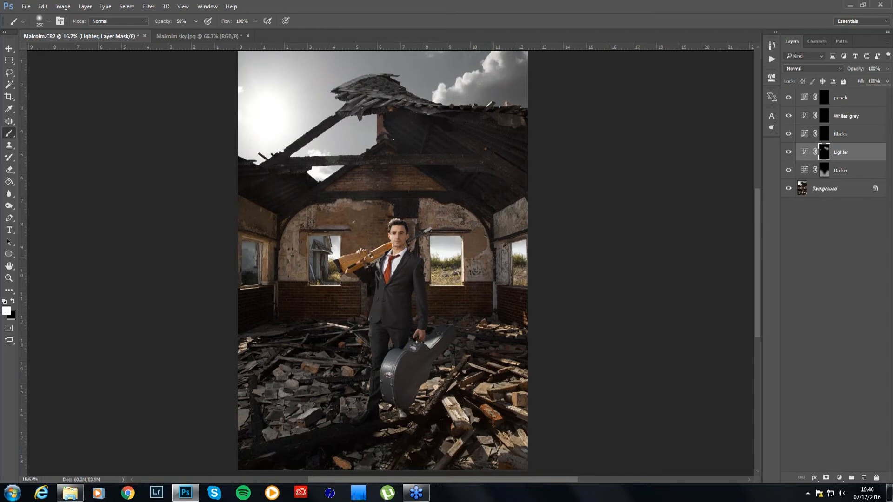
# Brighten the man's face by painting the Lighter layer's mask with a small soft brush at 10% opacity
pyautogui.hotkey('ctrl', '+')
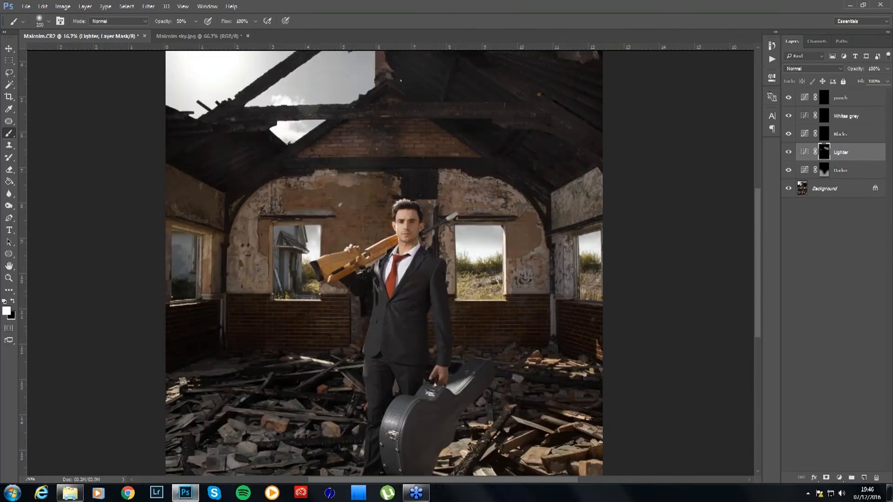
pyautogui.hotkey('ctrl', '+')
pyautogui.scroll(5, 412, 112)
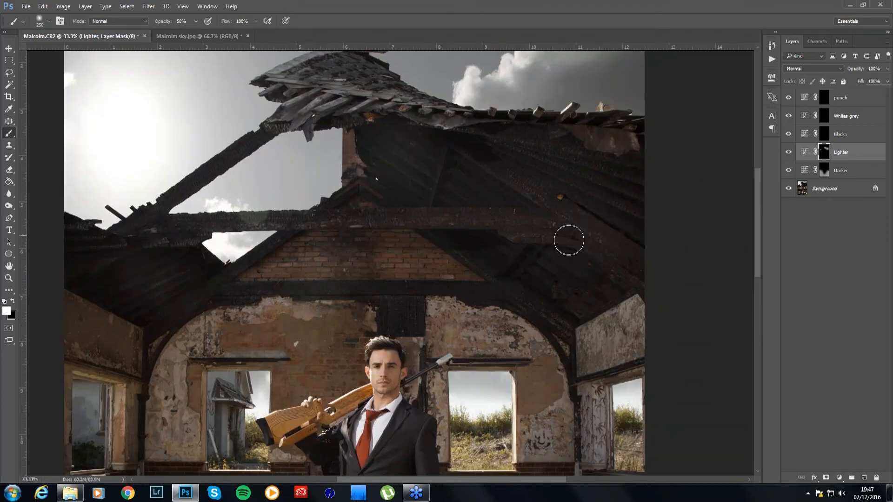
pyautogui.press('space')
pyautogui.moveTo(392, 285); pyautogui.dragTo(397, 224)
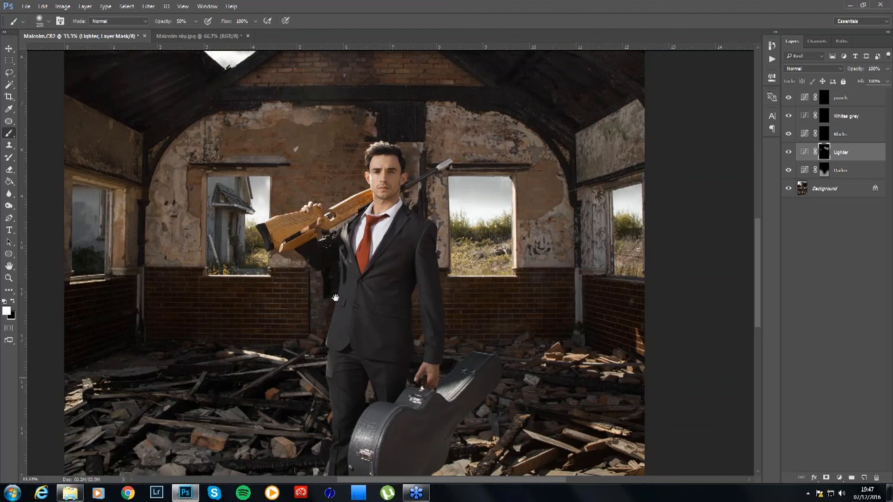
pyautogui.moveTo(335, 298); pyautogui.dragTo(344, 224)
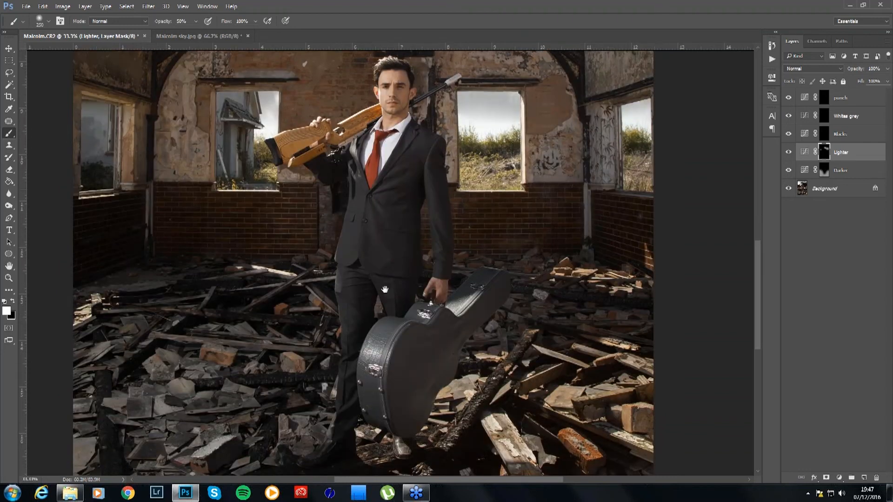
pyautogui.moveTo(385, 290); pyautogui.dragTo(380, 394)
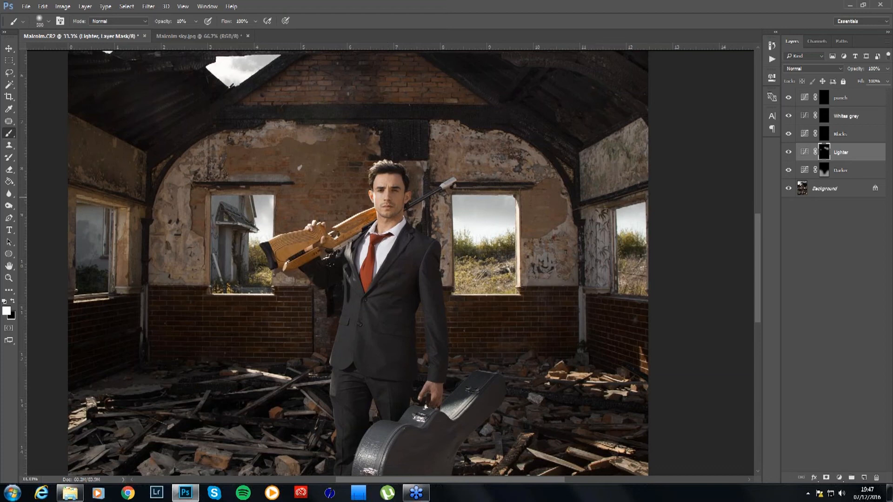
pyautogui.click(384, 195)
pyautogui.press('[')
pyautogui.press('[')
pyautogui.press('[')
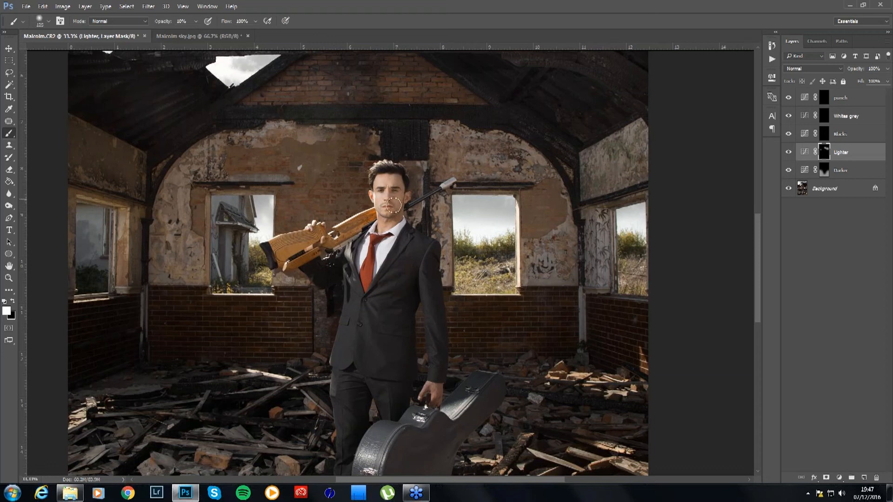
pyautogui.moveTo(379, 179)
pyautogui.mouseDown()
pyautogui.moveTo(397, 182)
pyautogui.moveTo(390, 214)
pyautogui.mouseUp()
# Flatten the dodged and burned image and save a new history snapshot of it
pyautogui.hotkey('ctrl', '-')
pyautogui.hotkey('ctrl', '-')
pyautogui.hotkey('ctrl', '-')
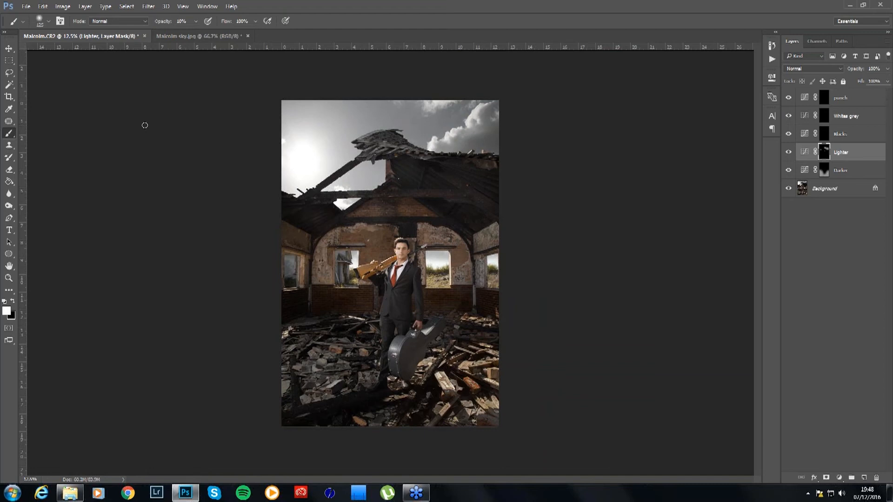
pyautogui.click(88, 9)
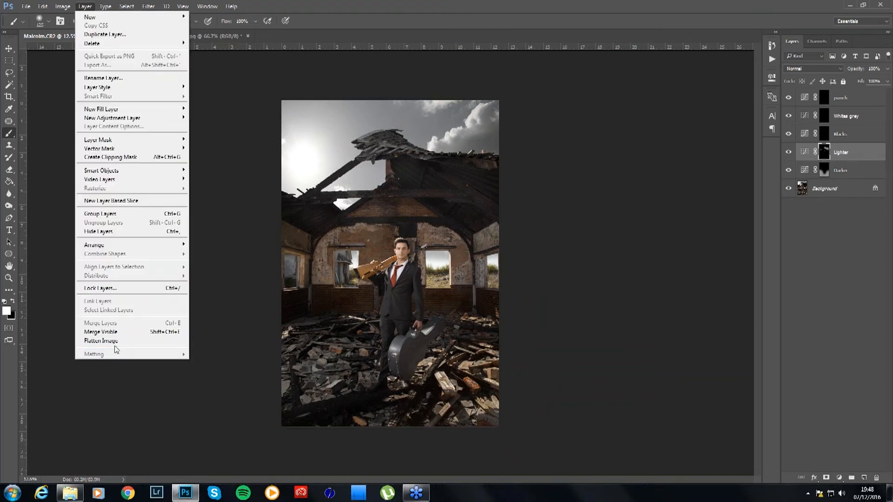
pyautogui.click(116, 343)
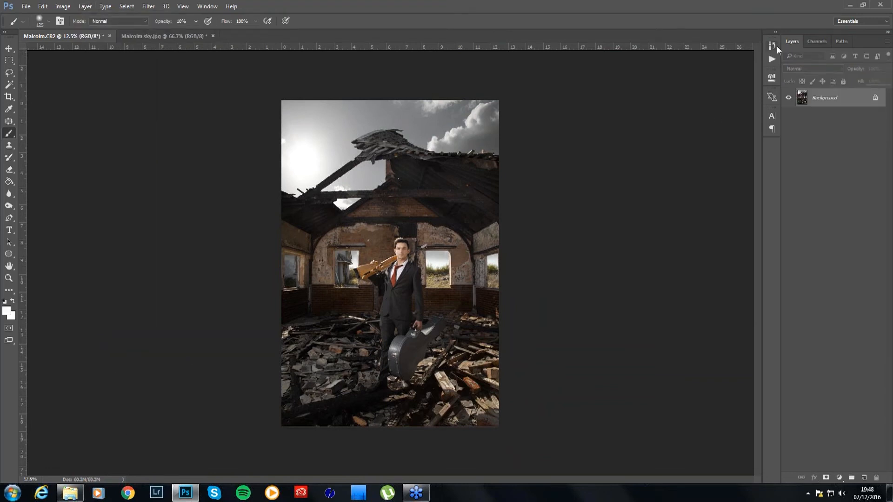
pyautogui.click(773, 45)
pyautogui.click(736, 298)
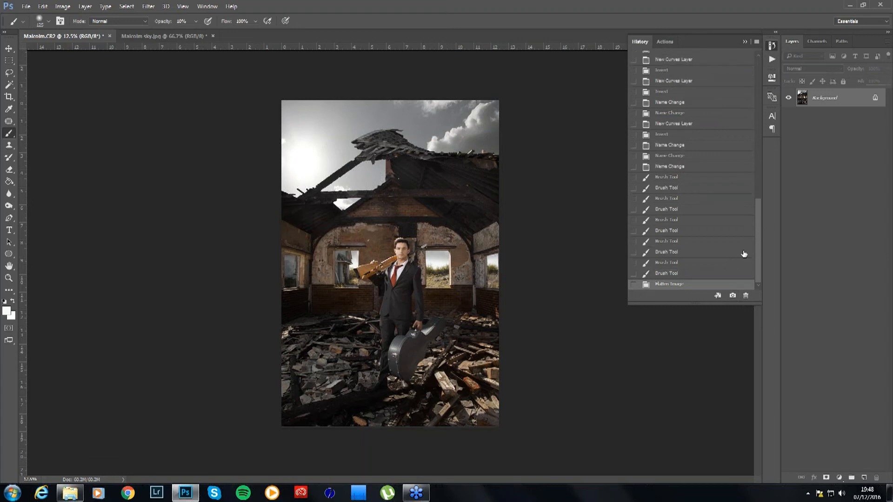
# Compare the brown Fill history state with the final flattened state, returning to the flattened one
pyautogui.moveTo(756, 250)
pyautogui.mouseDown()
pyautogui.moveTo(754, 90)
pyautogui.moveTo(757, 275)
pyautogui.mouseUp()
pyautogui.moveTo(756, 266); pyautogui.dragTo(746, 134)
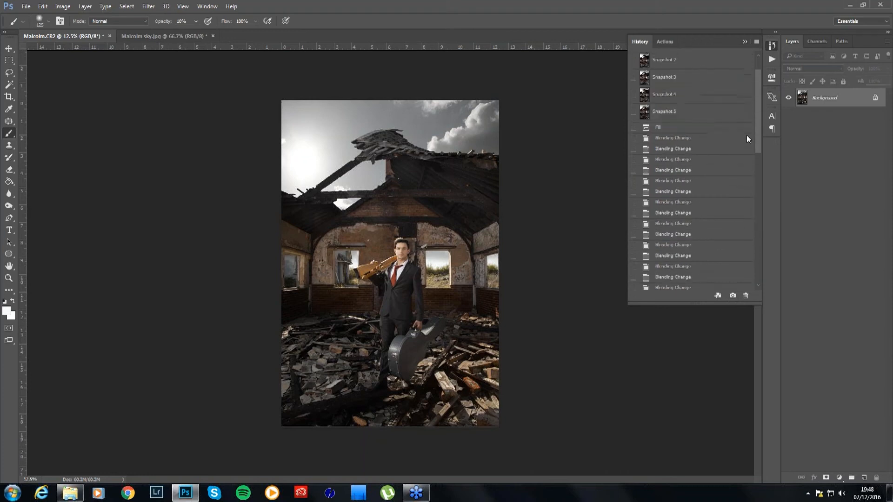
pyautogui.click(686, 131)
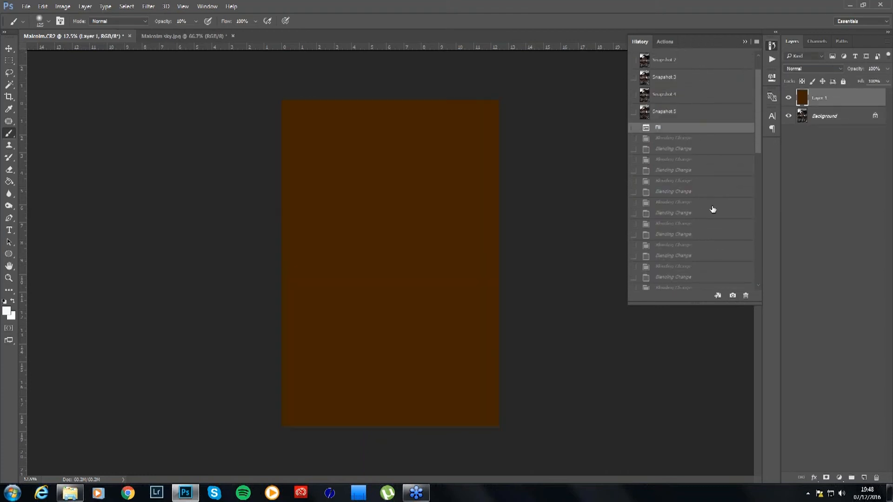
pyautogui.scroll(-10, 746, 261)
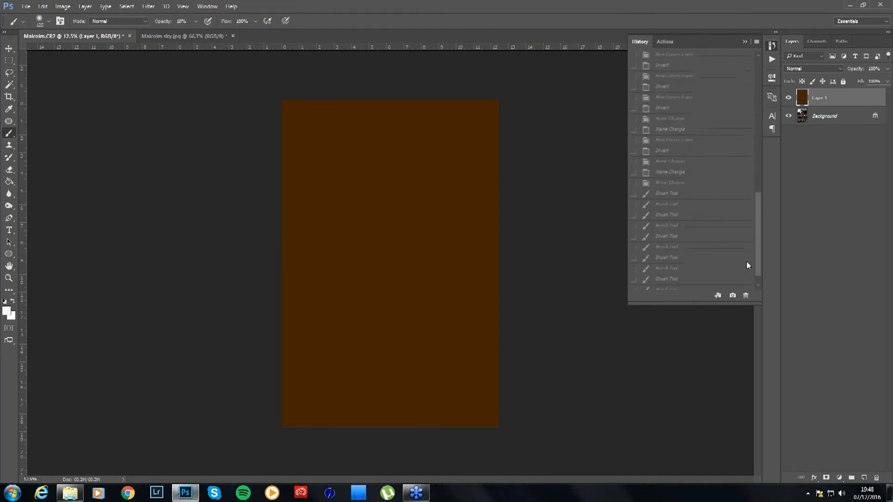
pyautogui.click(738, 284)
pyautogui.scroll(10, 693, 168)
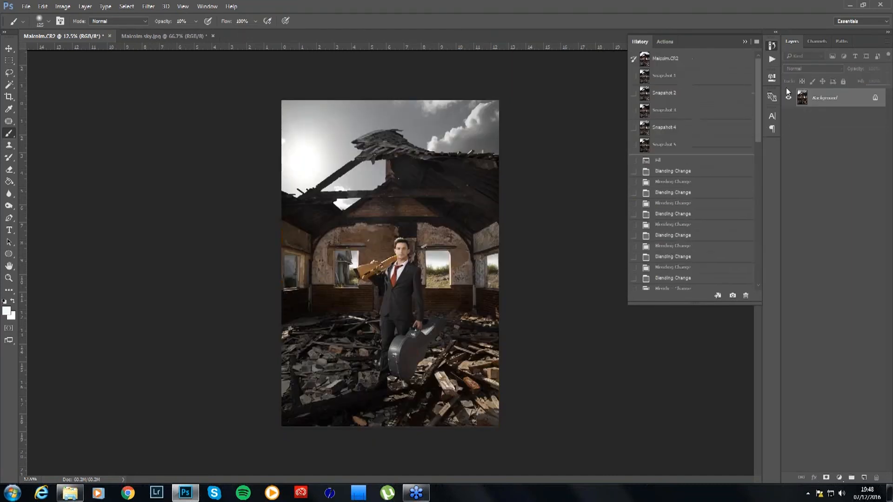
# Compare the original Malcolm.CR2 state with Snapshot 5 twice, ending on Snapshot 5
pyautogui.click(697, 58)
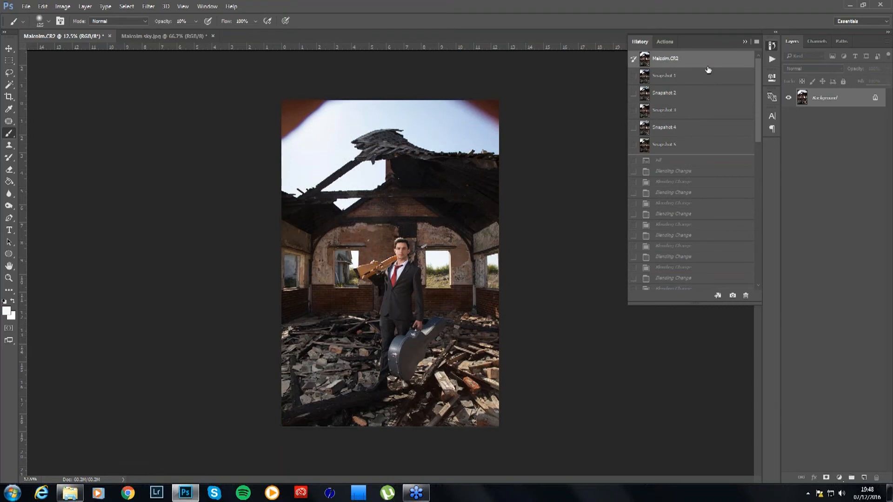
pyautogui.click(696, 146)
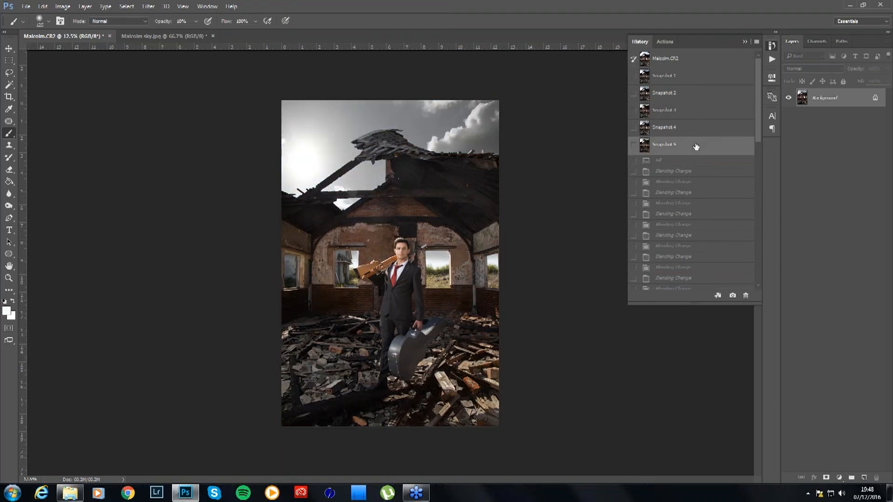
pyautogui.click(717, 66)
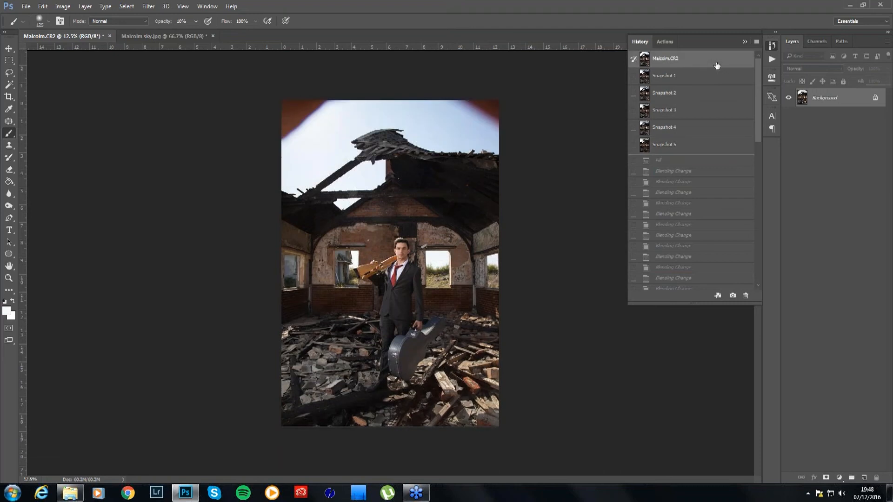
pyautogui.click(698, 145)
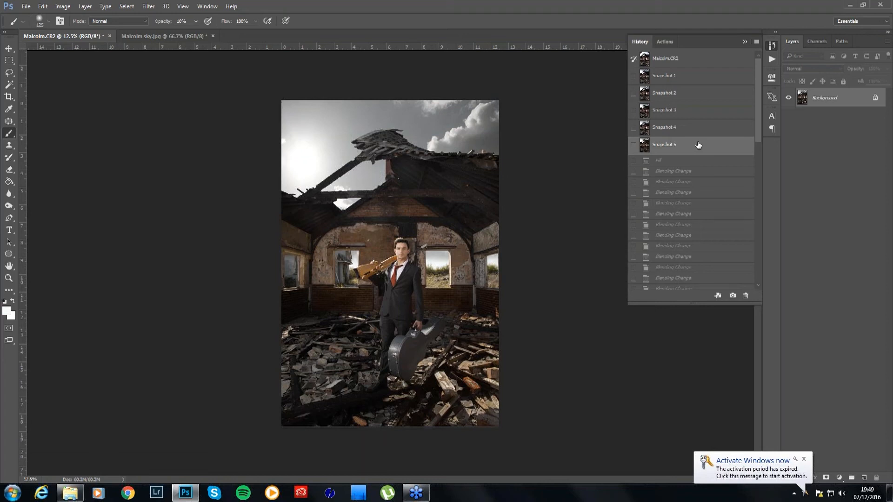
# Review the edit in order from the original through Snapshots 1 to 5, rechecking the original before returning to Snapshot 5
pyautogui.click(698, 65)
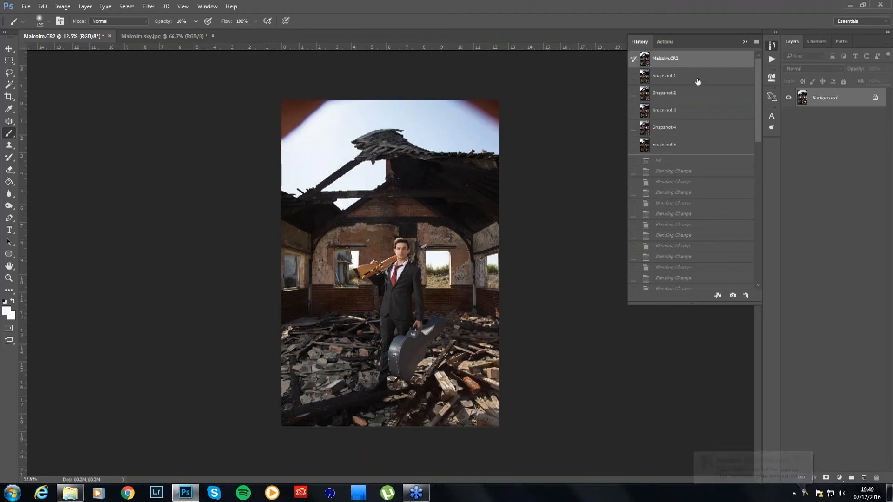
pyautogui.click(698, 82)
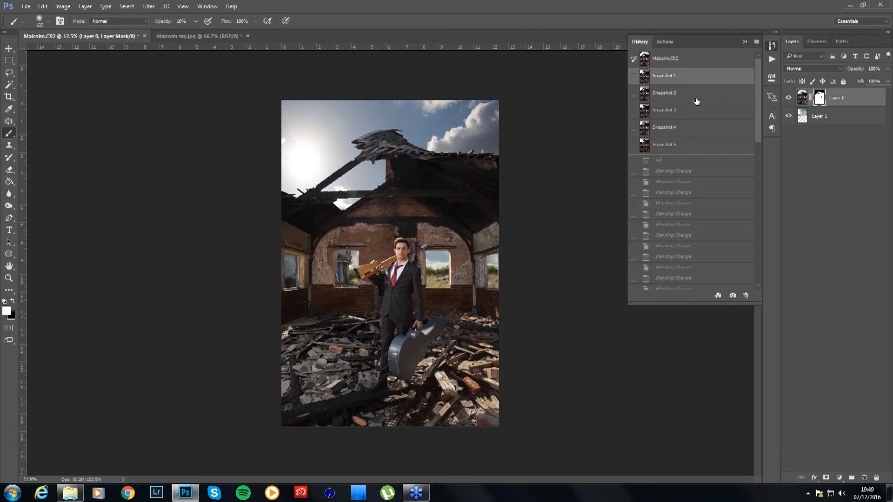
pyautogui.click(697, 99)
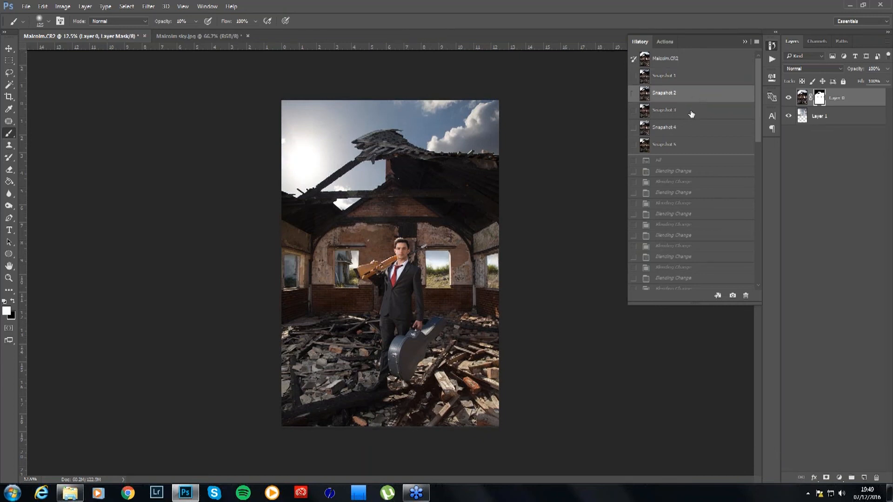
pyautogui.click(691, 113)
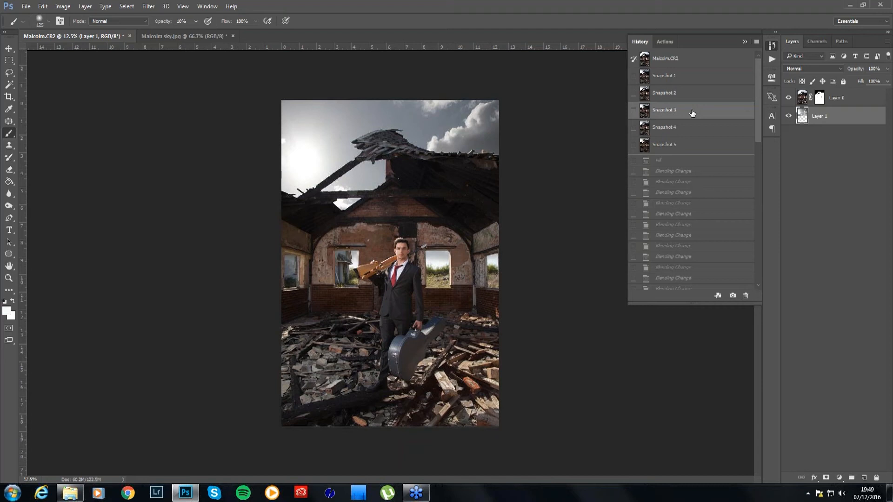
pyautogui.click(701, 129)
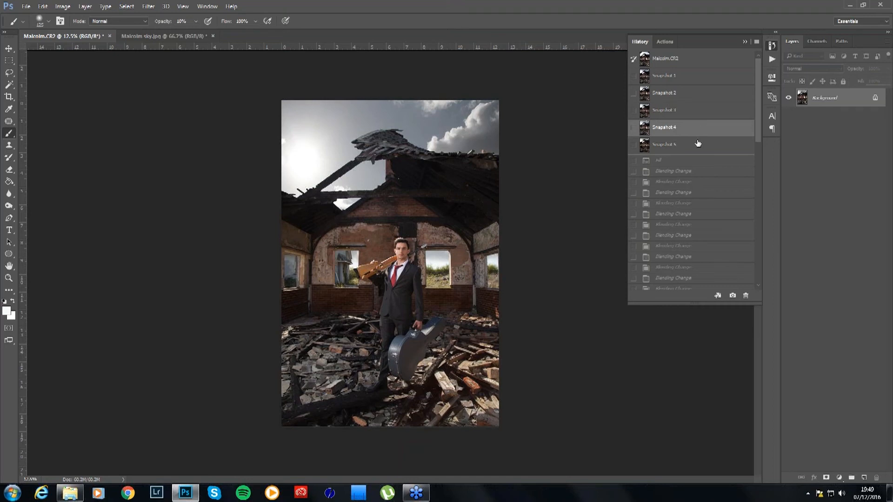
pyautogui.click(698, 143)
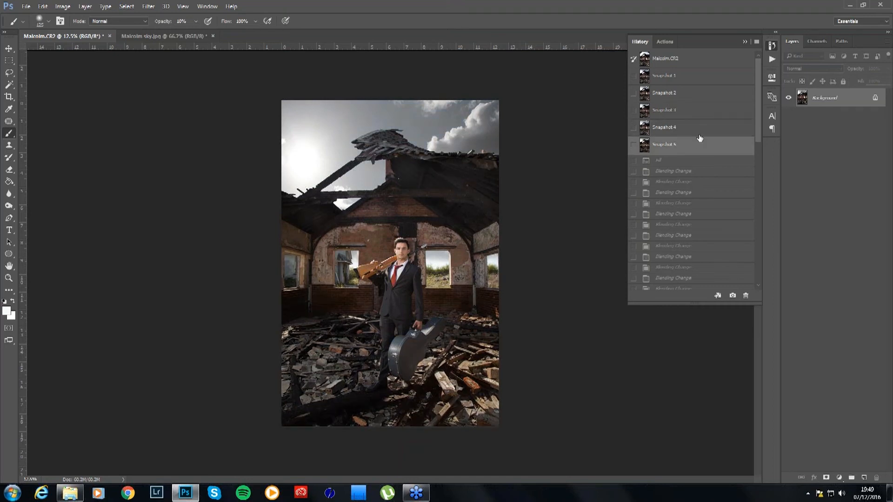
pyautogui.click(713, 57)
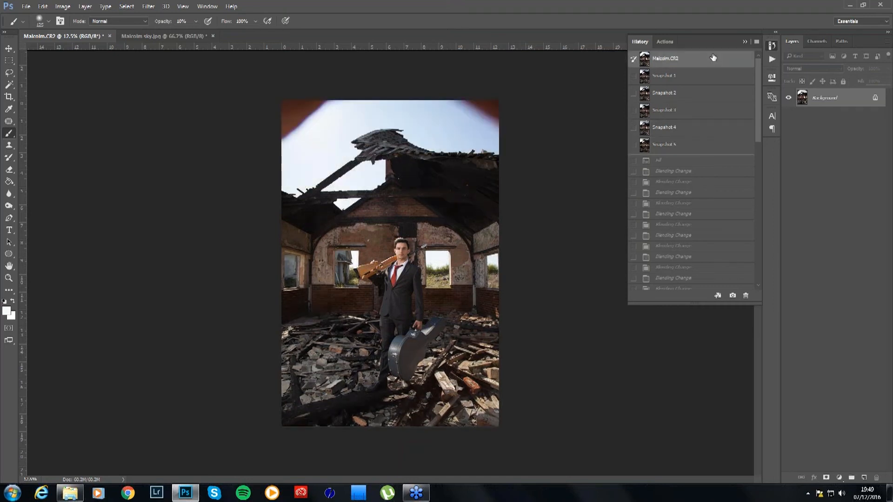
pyautogui.click(687, 147)
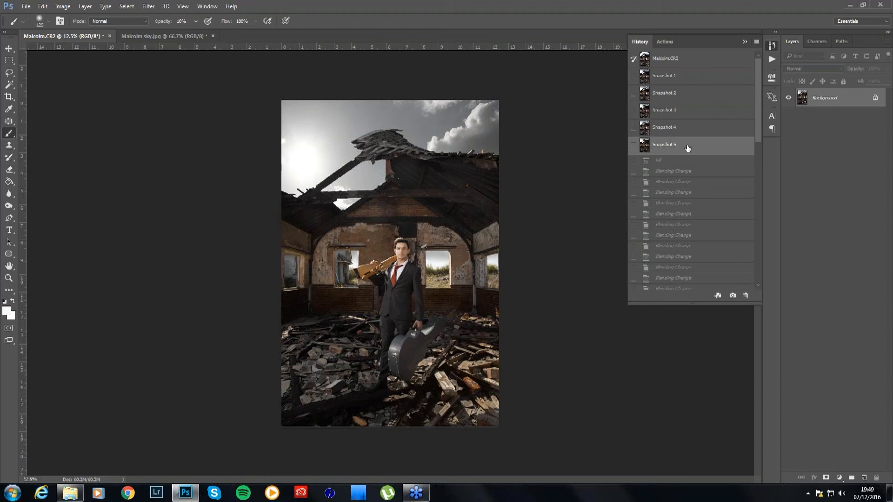
# Hide the History panel and show it again two times, leaving it open
pyautogui.click(744, 43)
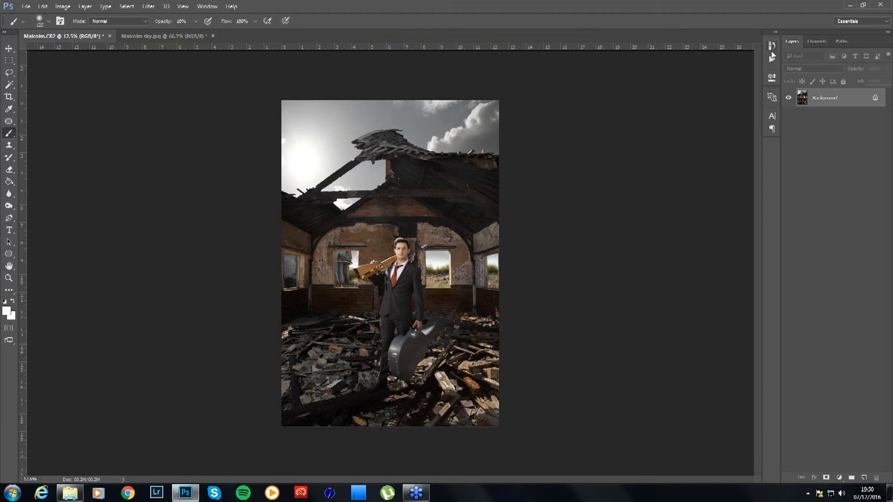
pyautogui.click(208, 7)
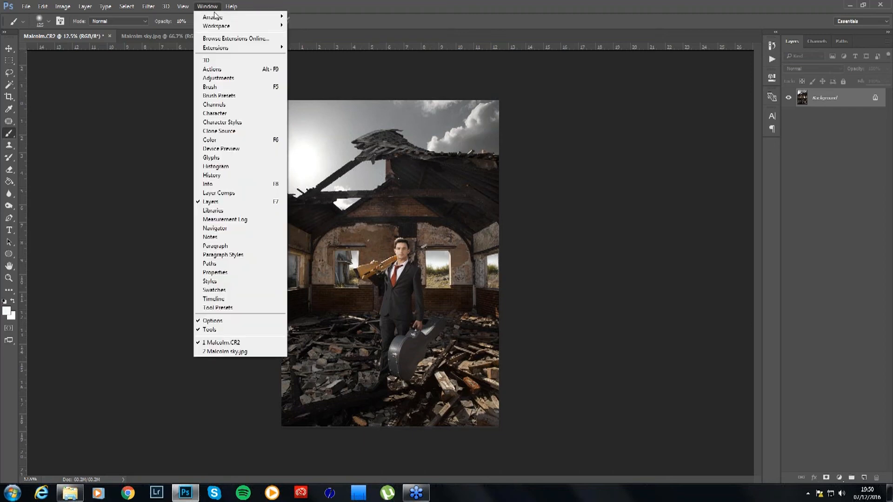
pyautogui.moveTo(183, 8)
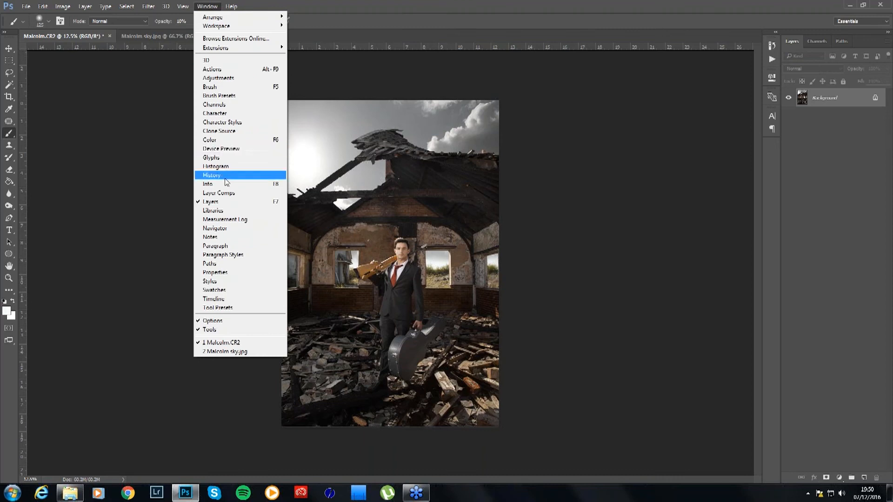
pyautogui.click(225, 176)
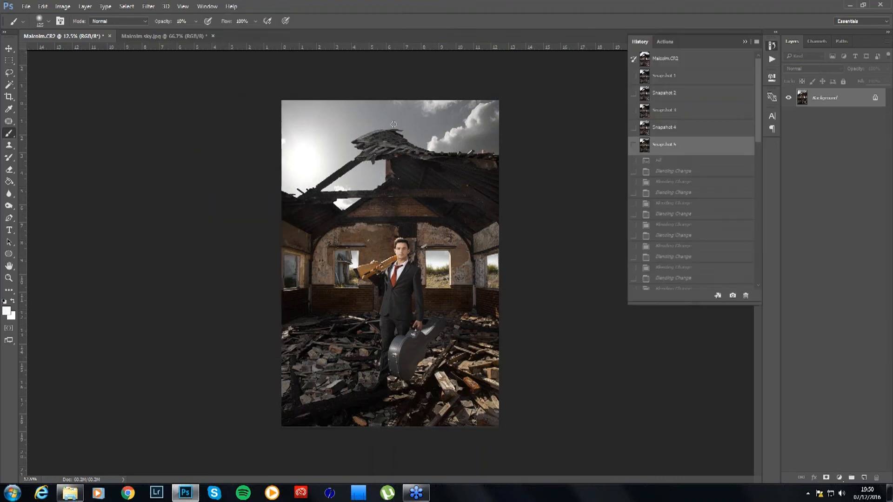
pyautogui.click(744, 42)
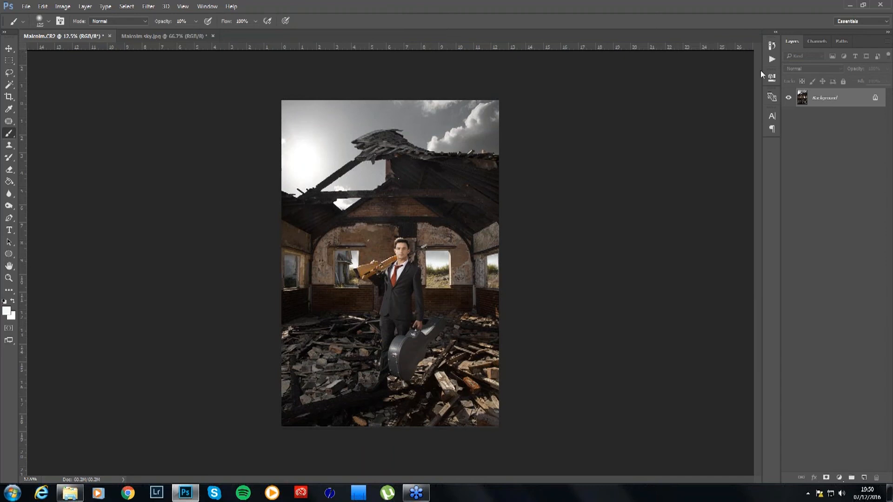
pyautogui.click(771, 47)
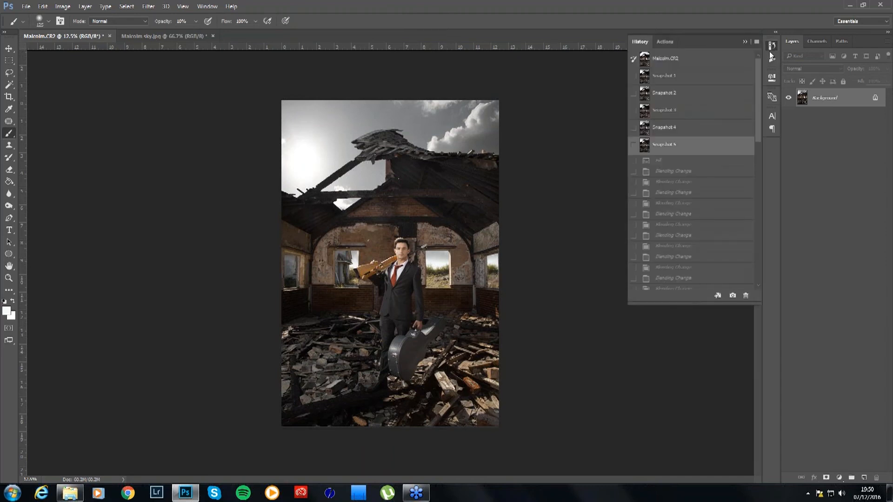
# Save another history snapshot of the toned image and make it the active state
pyautogui.click(732, 297)
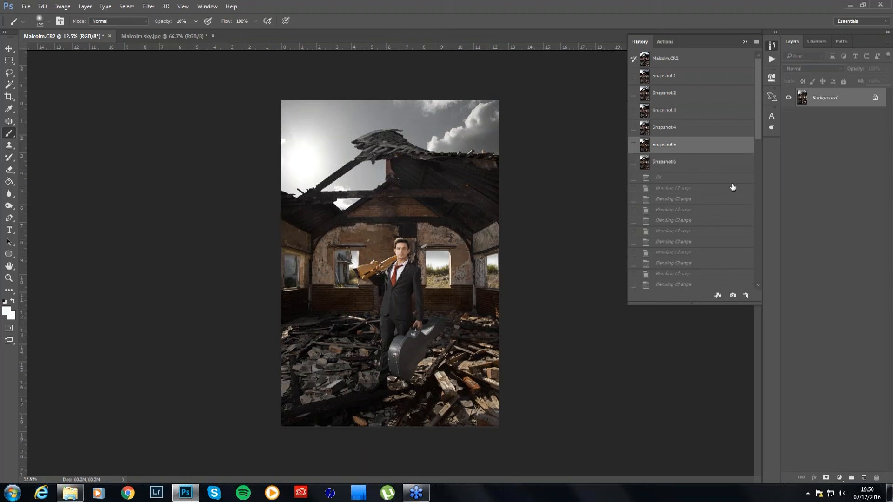
pyautogui.click(714, 167)
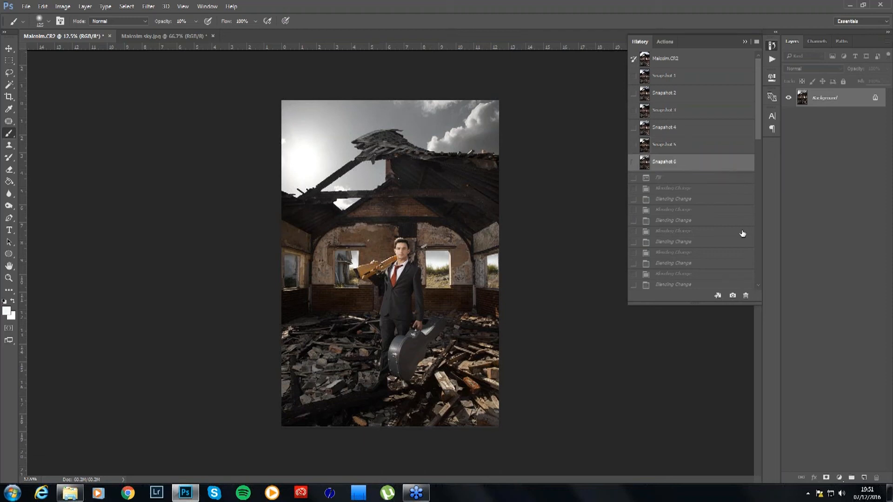
# Convert the image to black and white with the Default preset values and save a history snapshot of that version
pyautogui.click(62, 6)
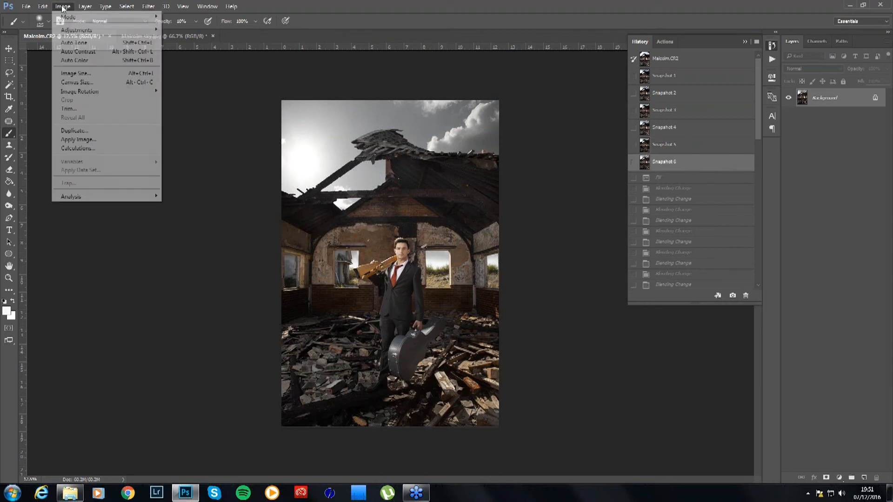
pyautogui.moveTo(107, 29)
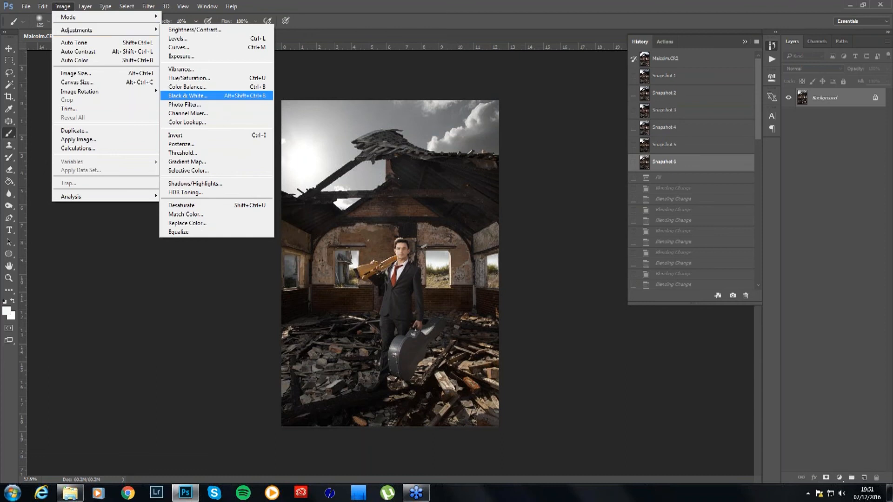
pyautogui.click(196, 97)
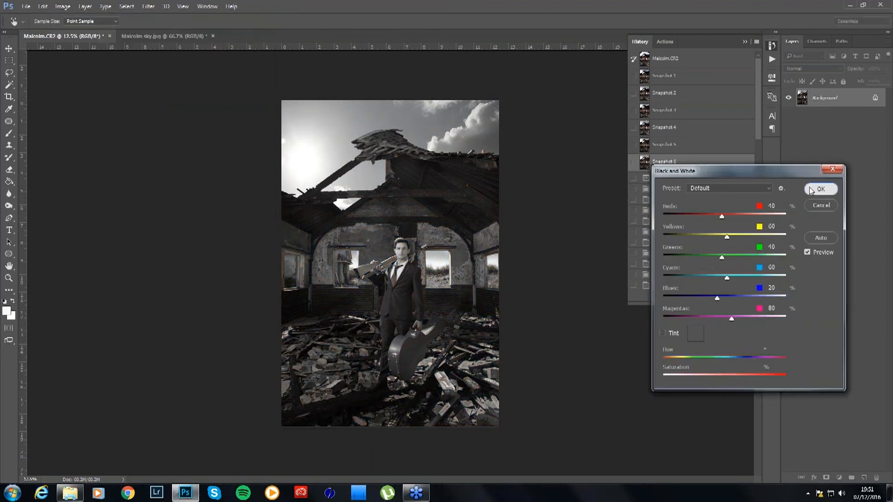
pyautogui.click(809, 189)
pyautogui.click(732, 296)
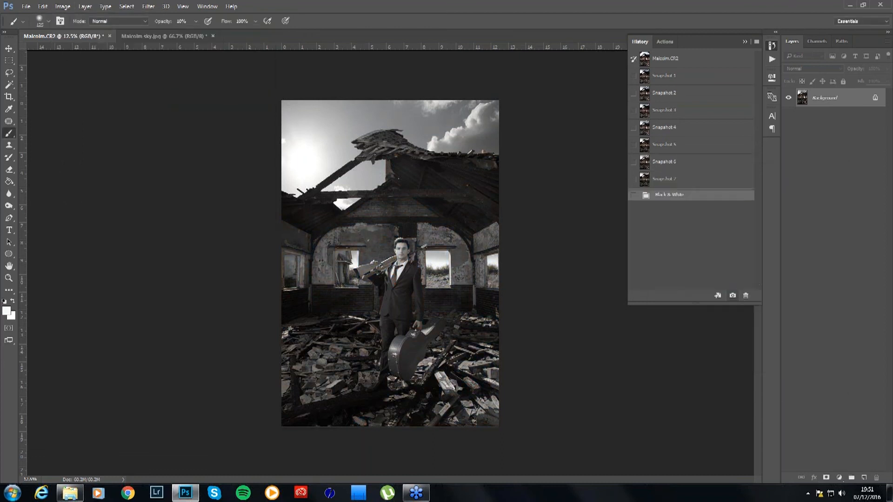
# Compare the black-and-white Snapshot 7 with the color Snapshot 6, returning to Snapshot 6
pyautogui.click(692, 180)
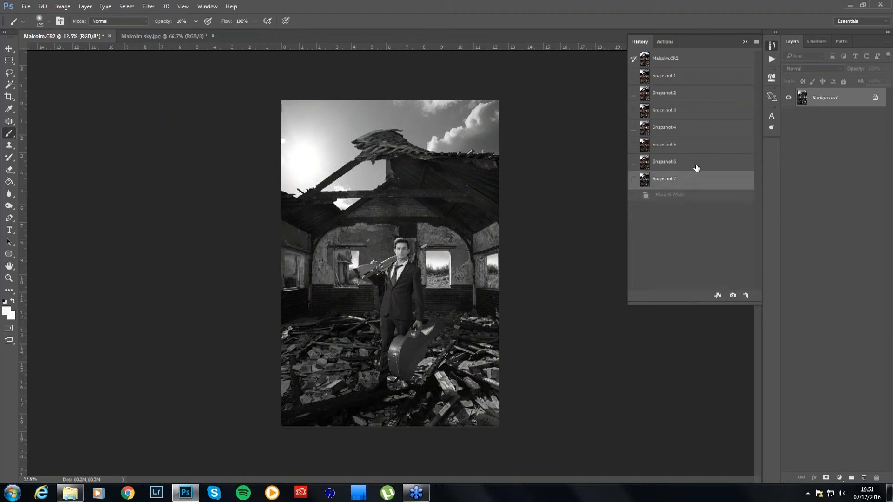
pyautogui.click(696, 167)
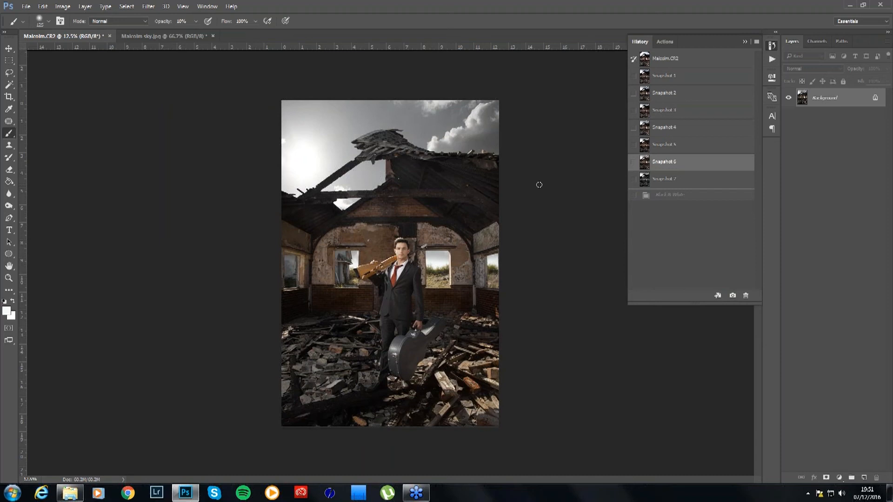
pyautogui.click(682, 182)
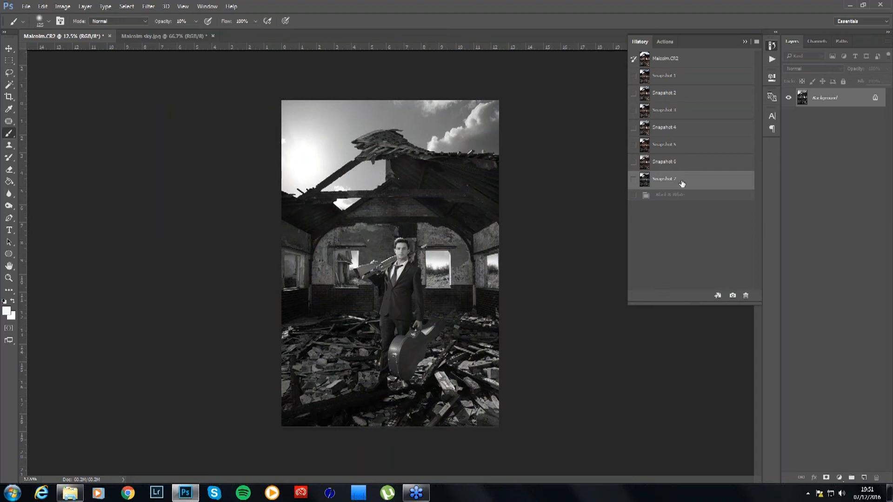
pyautogui.click(712, 163)
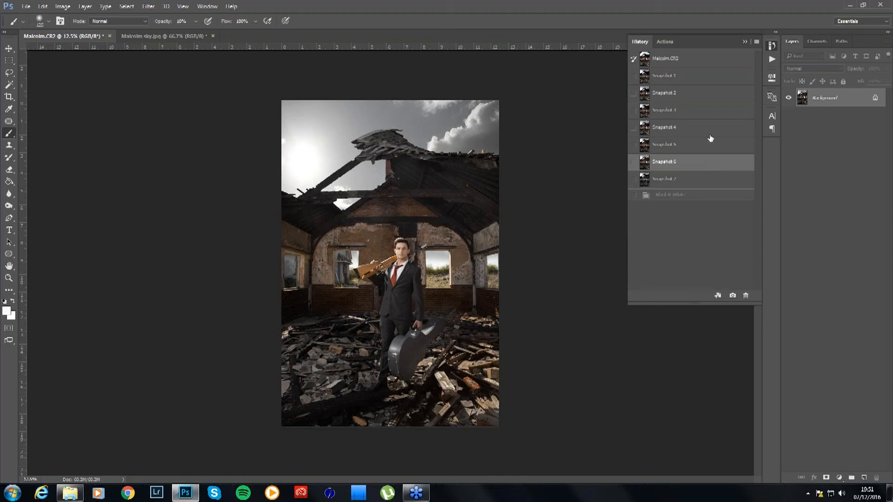
# Compare Snapshot 3 with the toned Snapshot 6 twice, leaving Snapshot 6 as the active state
pyautogui.click(708, 116)
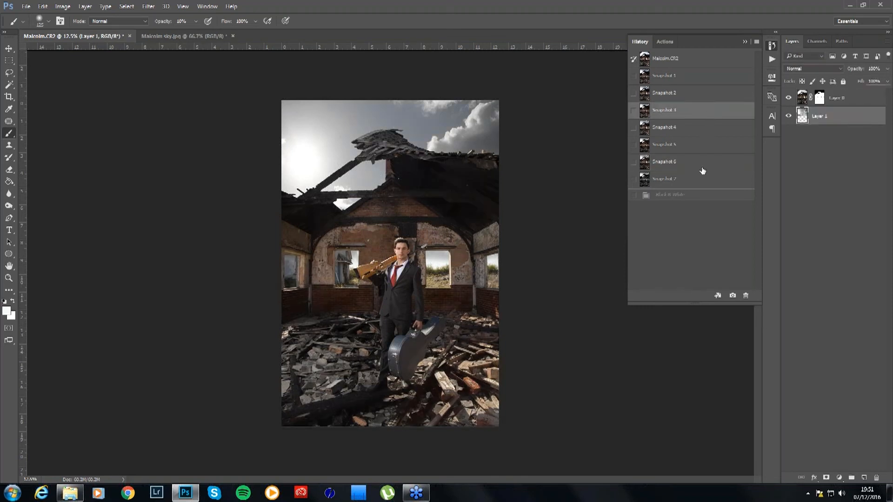
pyautogui.click(702, 169)
pyautogui.click(710, 119)
pyautogui.click(711, 165)
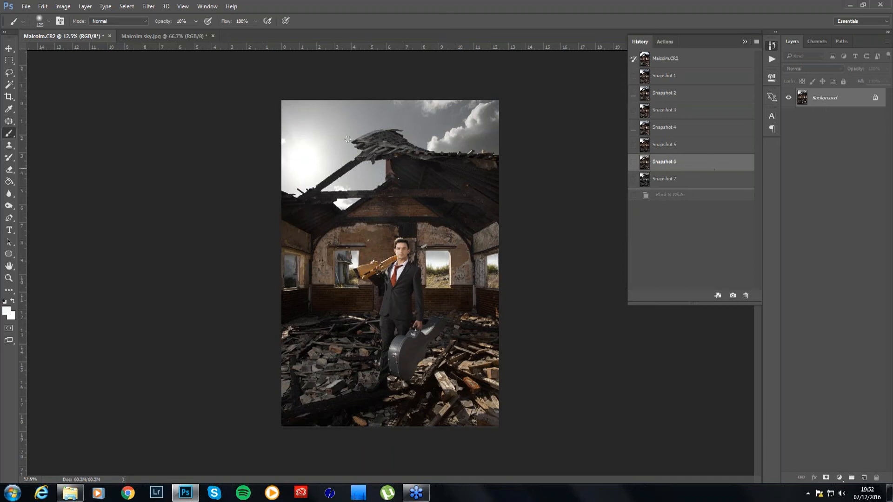
# Activate the Move tool and view the Malcolm sky.jpg document briefly before returning to Malcolm.CR2
pyautogui.click(9, 48)
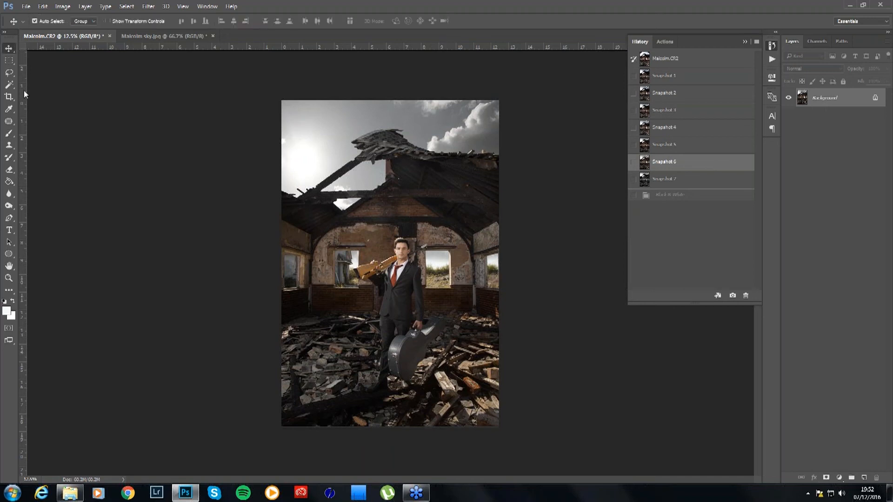
pyautogui.click(165, 35)
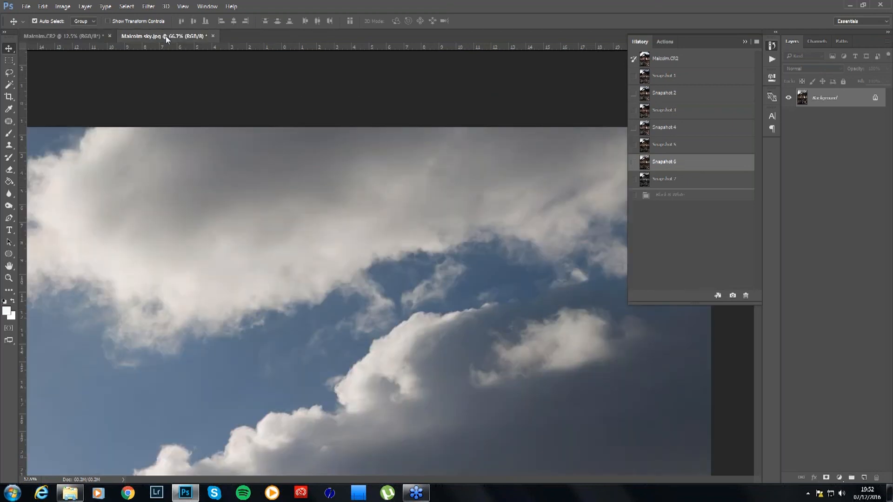
pyautogui.click(82, 37)
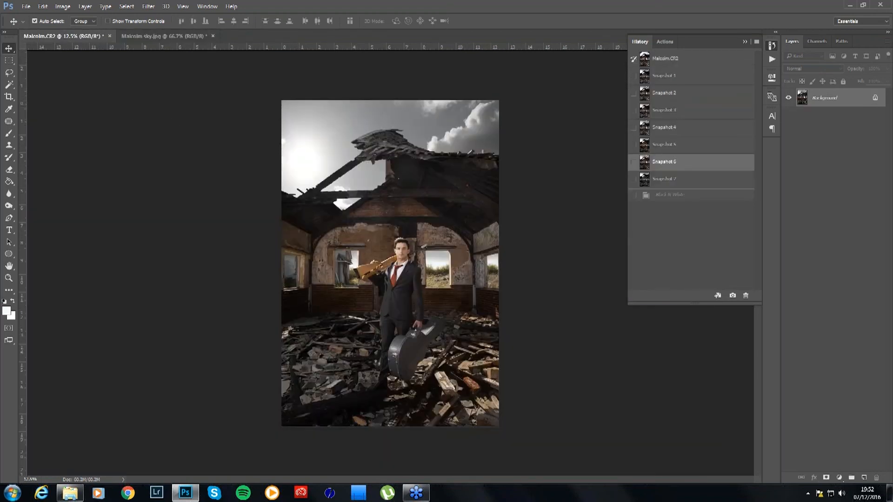
# Hide the History panel and examine the man and the surrounding interior up close at 33.3% magnification
pyautogui.click(745, 42)
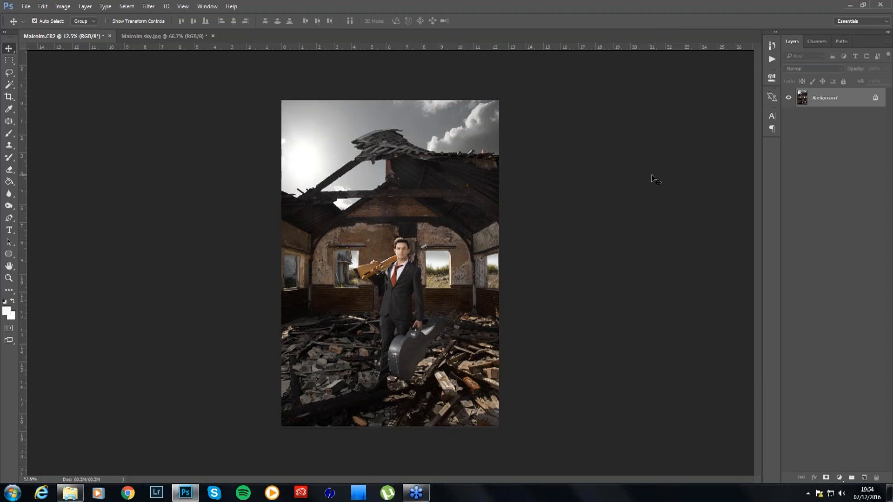
pyautogui.press('ctrl')
pyautogui.hotkey('ctrl', '+')
pyautogui.hotkey('ctrl', '+')
pyautogui.hotkey('ctrl', '+')
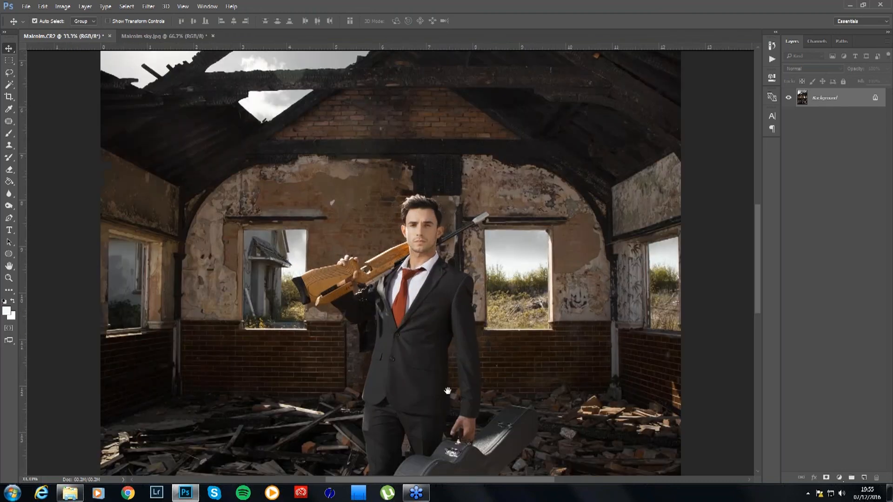
# Examine the man, the rubble floor and the burnt roof of the portrait at 25% and 33.3% magnification
pyautogui.moveTo(448, 390); pyautogui.dragTo(446, 260)
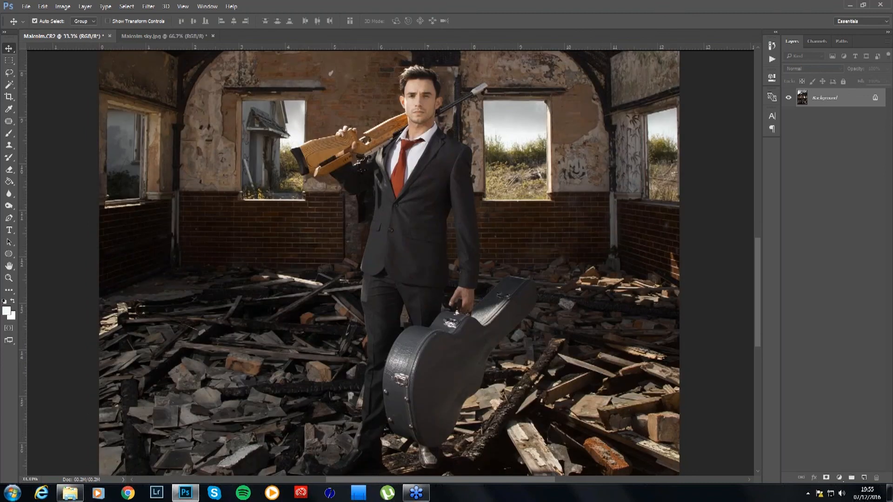
pyautogui.press('ctrl')
pyautogui.hotkey('ctrl', '-')
pyautogui.hotkey('ctrl', '+')
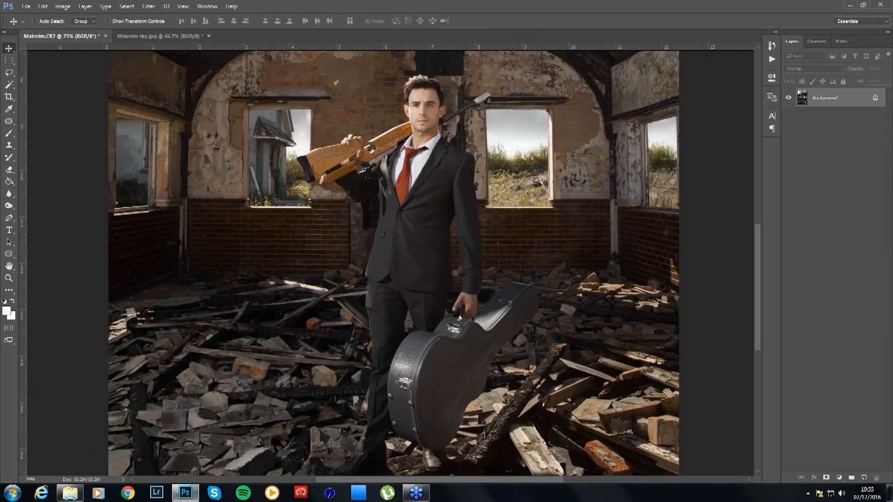
pyautogui.moveTo(448, 261); pyautogui.dragTo(453, 267)
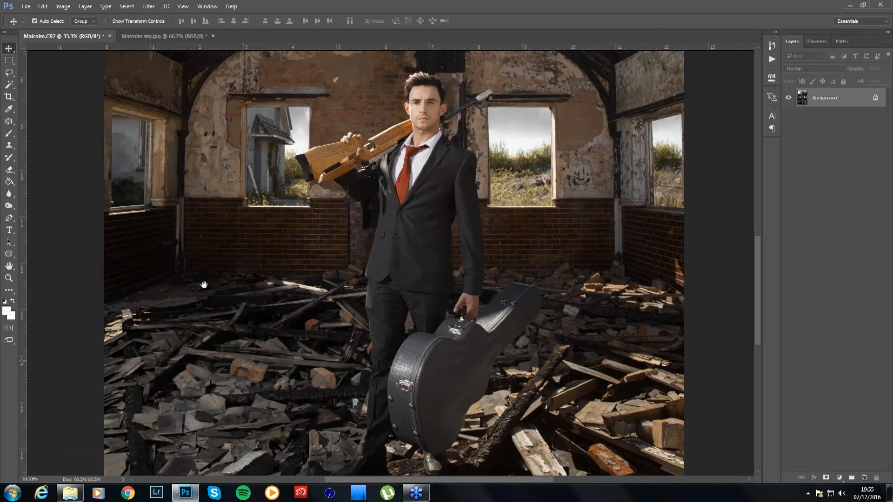
pyautogui.scroll(-3, 204, 284)
pyautogui.scroll(10, 205, 277)
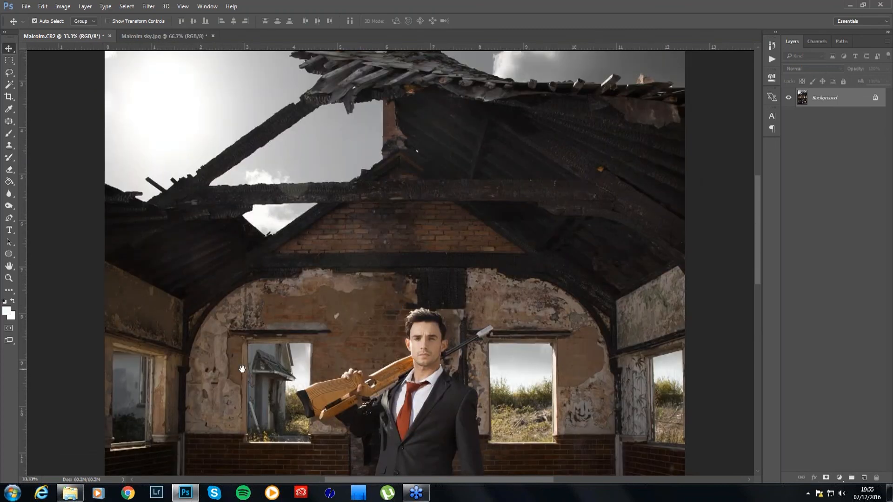
pyautogui.scroll(-3, 249, 362)
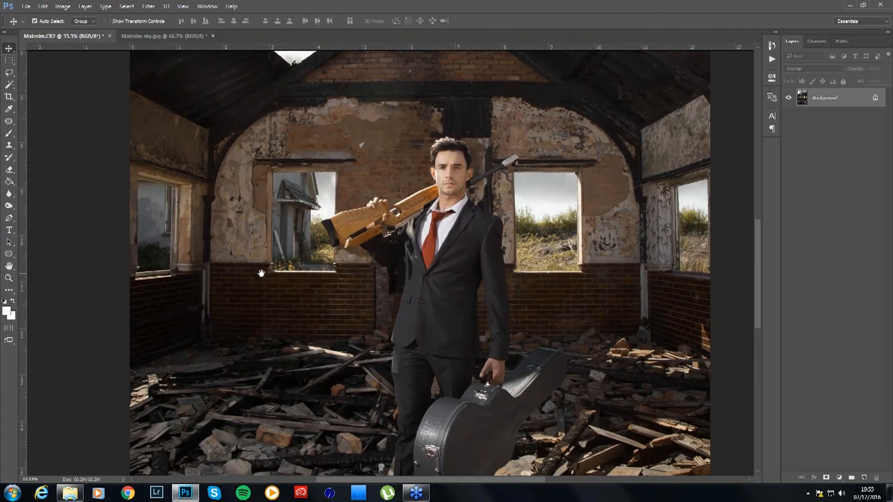
pyautogui.moveTo(240, 268); pyautogui.dragTo(214, 262)
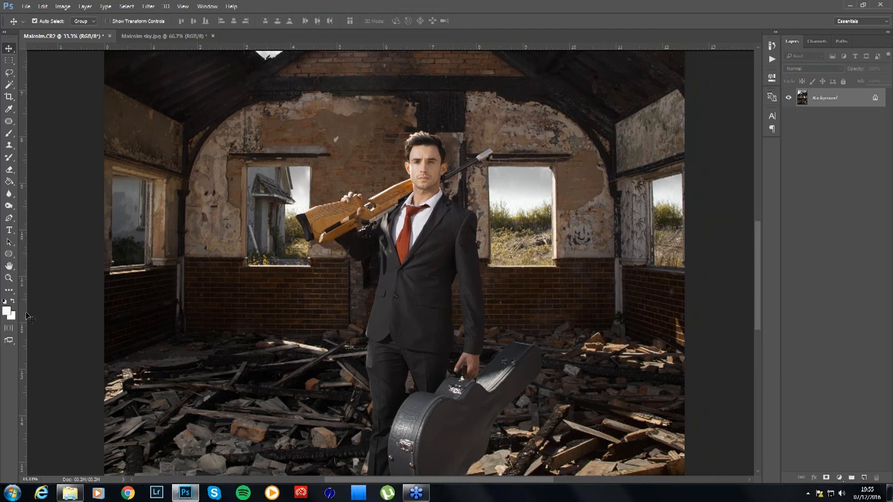
# Reset the foreground and background colors to black and white and add a blank layer above the Background
pyautogui.click(5, 302)
pyautogui.click(865, 478)
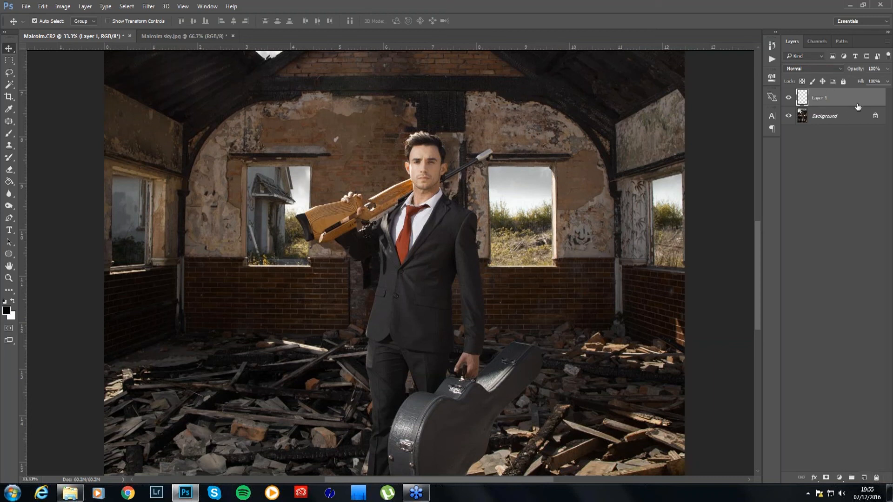
pyautogui.click(789, 98)
pyautogui.click(788, 98)
pyautogui.moveTo(412, 219); pyautogui.dragTo(409, 328)
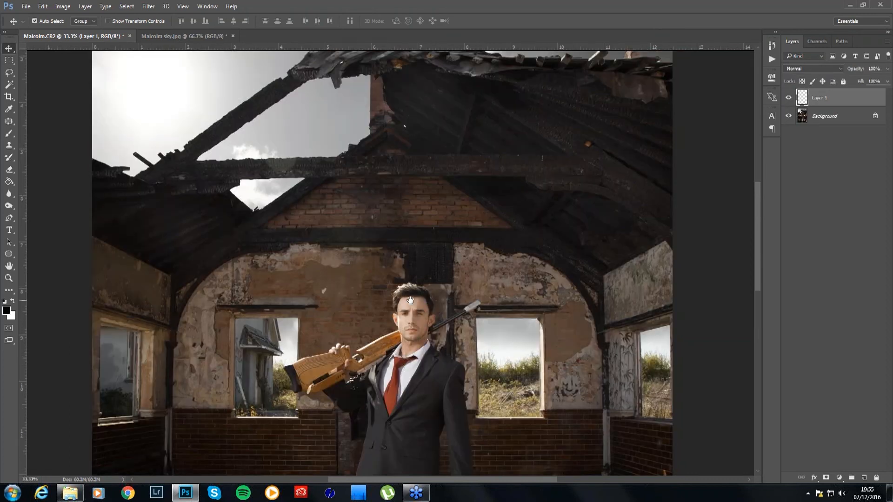
# Fill the blank layer with 50% Gray in Normal mode at 100% opacity
pyautogui.click(49, 9)
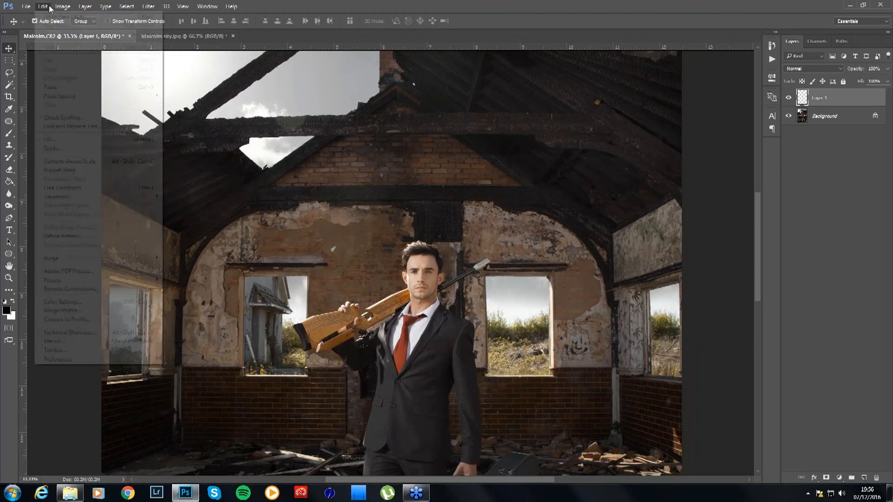
pyautogui.click(66, 143)
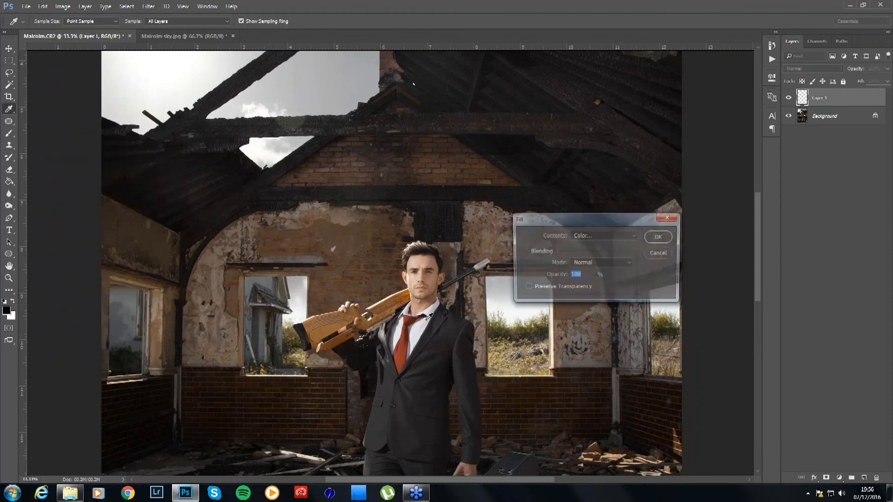
pyautogui.click(606, 238)
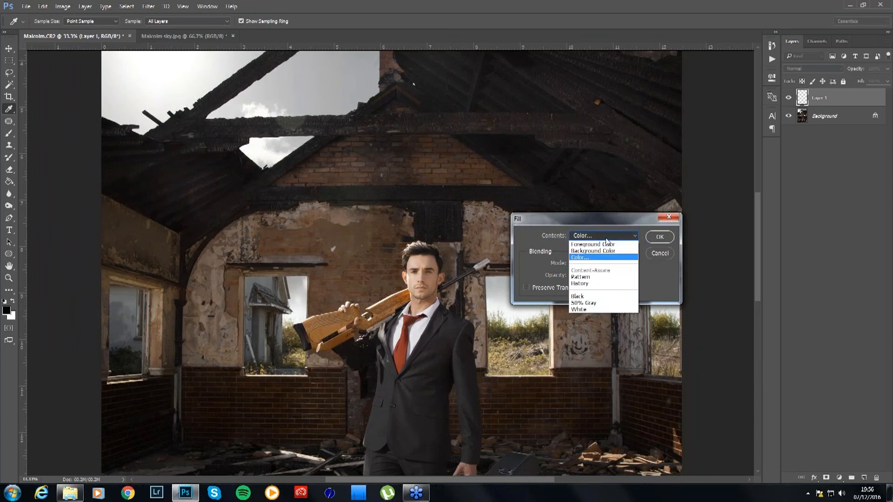
pyautogui.click(603, 304)
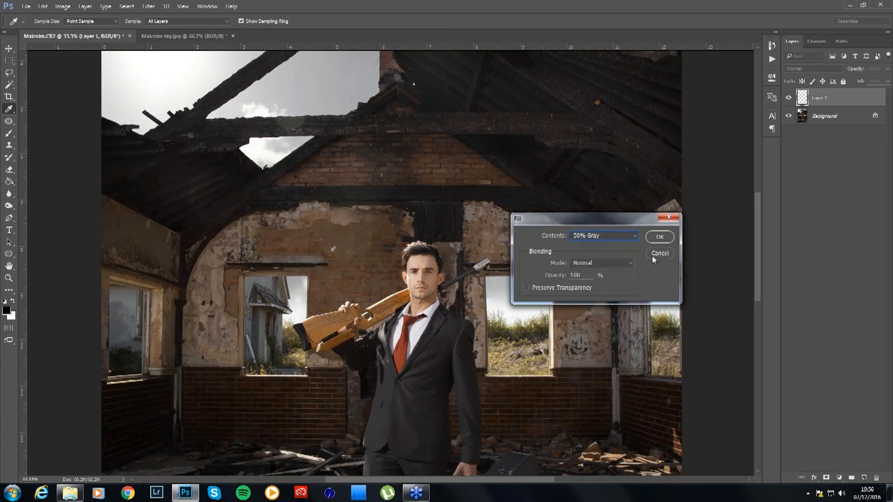
pyautogui.click(659, 237)
pyautogui.press('v')
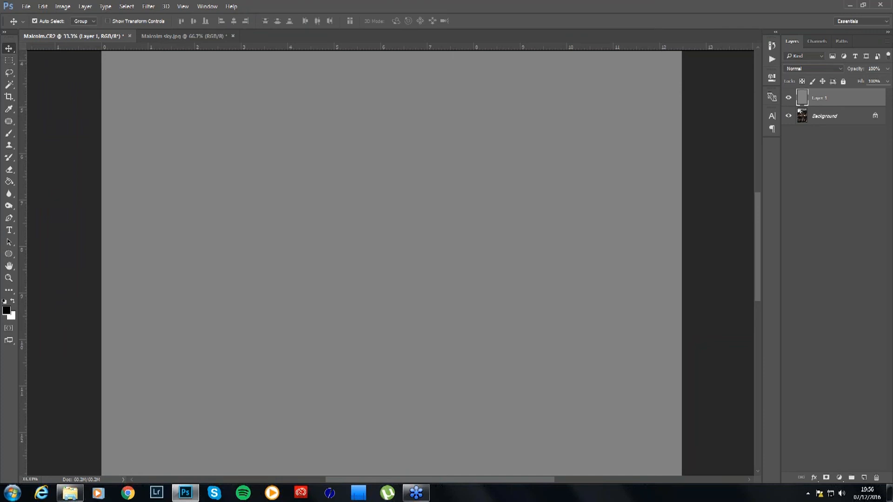
# Set the gray layer's blend mode to Overlay and compare the portrait with the layer hidden and shown
pyautogui.click(809, 69)
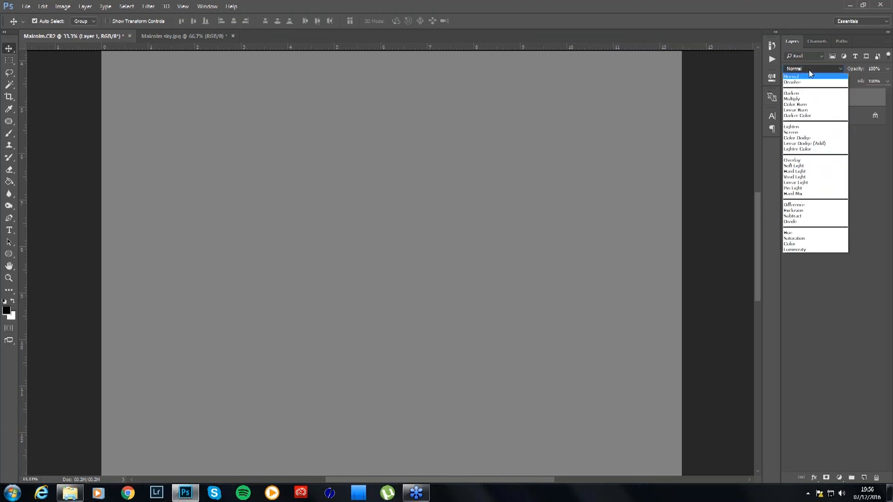
pyautogui.click(821, 161)
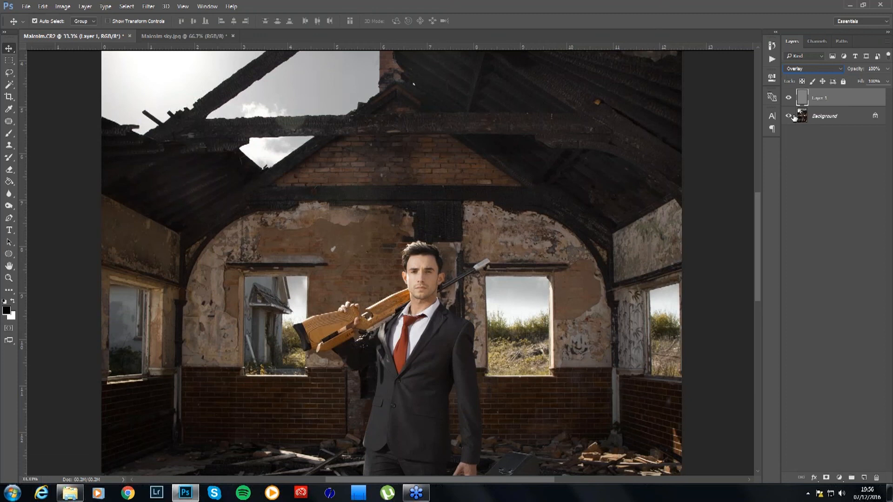
pyautogui.click(790, 100)
pyautogui.click(789, 98)
pyautogui.click(790, 98)
pyautogui.click(789, 98)
pyautogui.moveTo(430, 219); pyautogui.dragTo(426, 171)
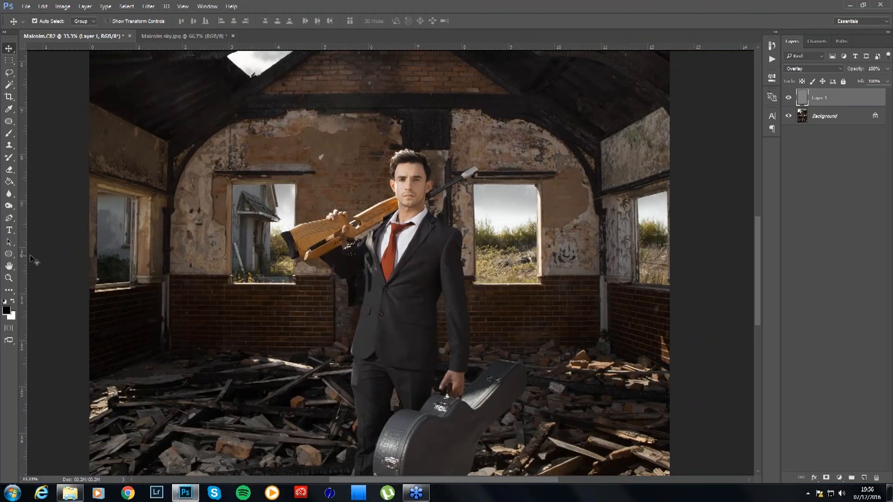
# Burn the man, the rifle and the wall behind him with a 1500 px brush, Shadows range, 100% exposure and Protect Tones on
pyautogui.moveTo(8, 205)
pyautogui.mouseDown()
pyautogui.moveTo(43, 217)
pyautogui.moveTo(43, 206)
pyautogui.moveTo(9, 207)
pyautogui.moveTo(40, 212)
pyautogui.mouseUp()
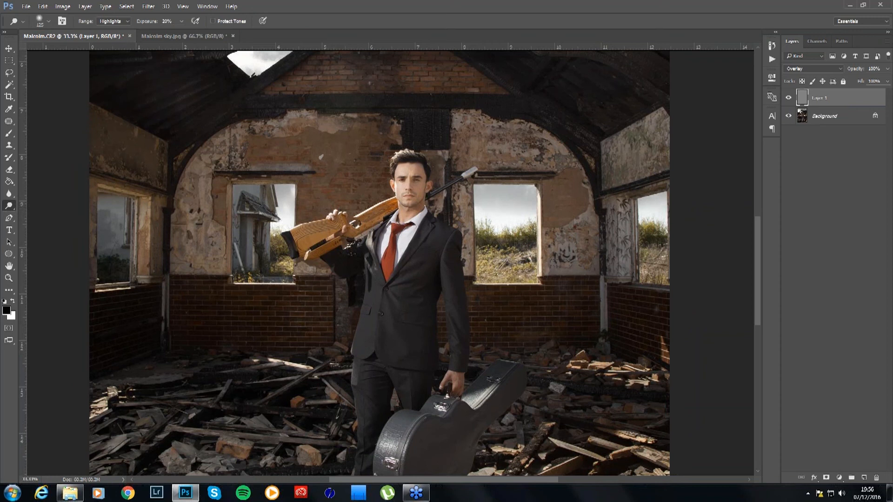
pyautogui.moveTo(10, 206); pyautogui.dragTo(40, 217)
pyautogui.press(']')
pyautogui.press(']')
pyautogui.moveTo(184, 354); pyautogui.dragTo(264, 277)
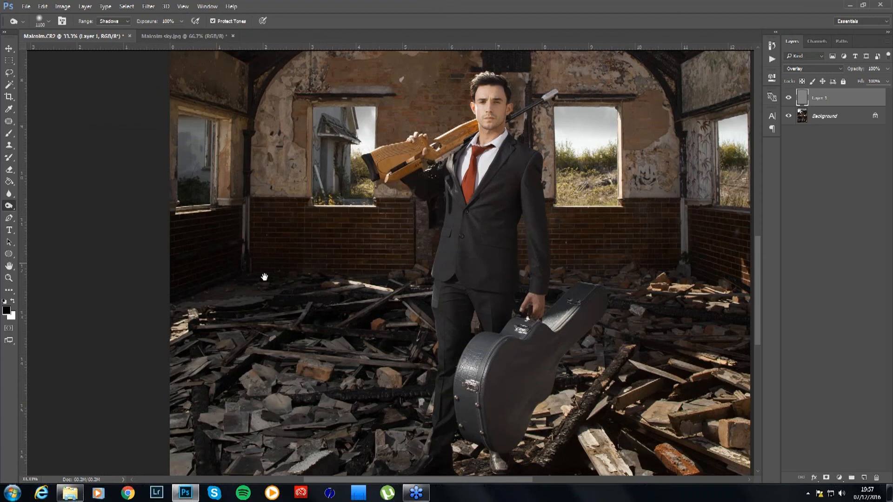
pyautogui.moveTo(265, 277); pyautogui.dragTo(231, 276)
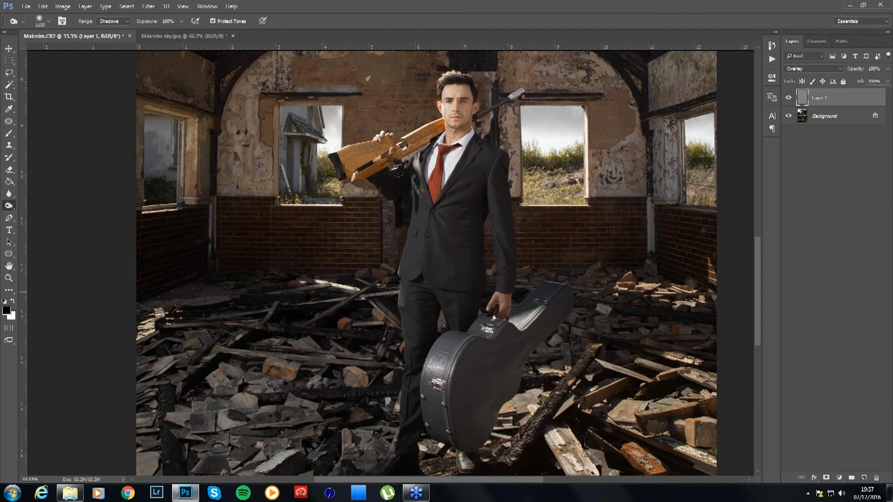
pyautogui.moveTo(253, 226); pyautogui.dragTo(219, 324)
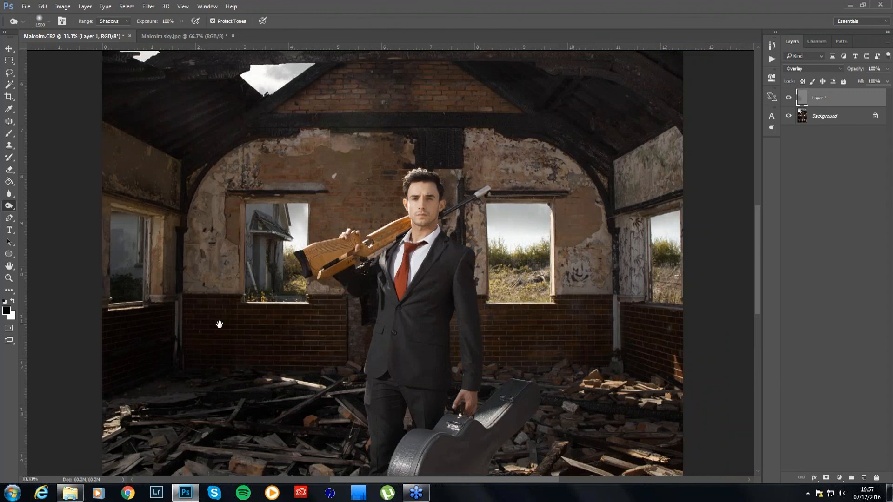
pyautogui.moveTo(219, 324); pyautogui.dragTo(205, 348)
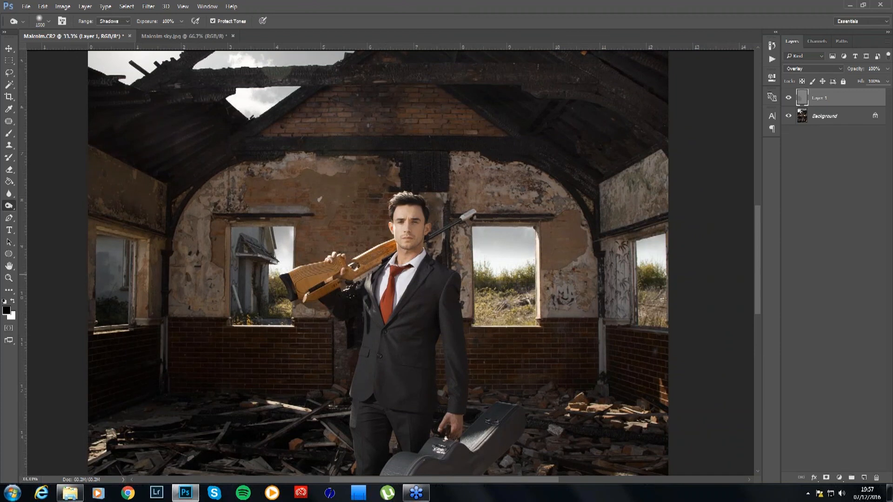
pyautogui.click(346, 279)
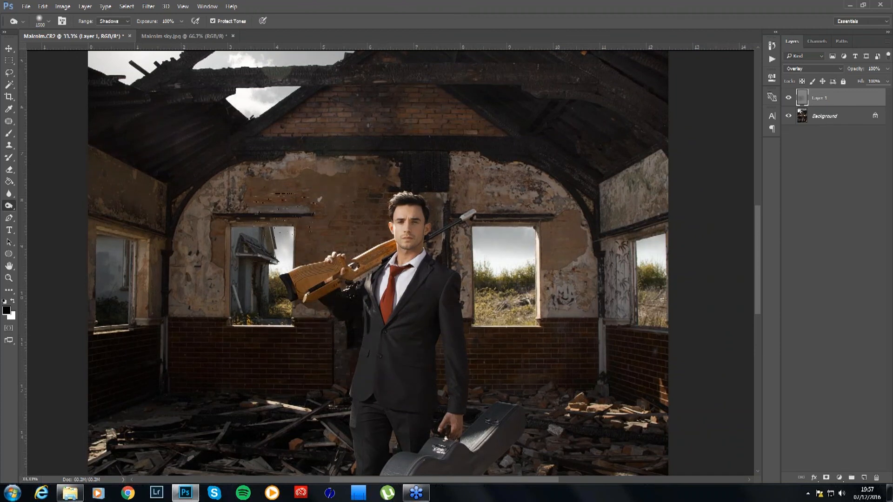
pyautogui.click(384, 251)
# Review the heavy burn with the gray layer hidden and shown, and delete that layer
pyautogui.hotkey('ctrl', '-')
pyautogui.hotkey('ctrl', '-')
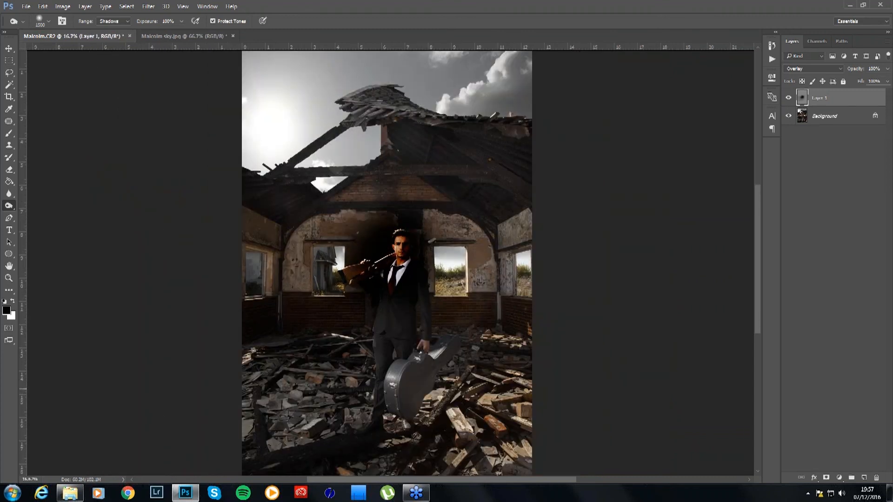
pyautogui.hotkey('ctrl', '+')
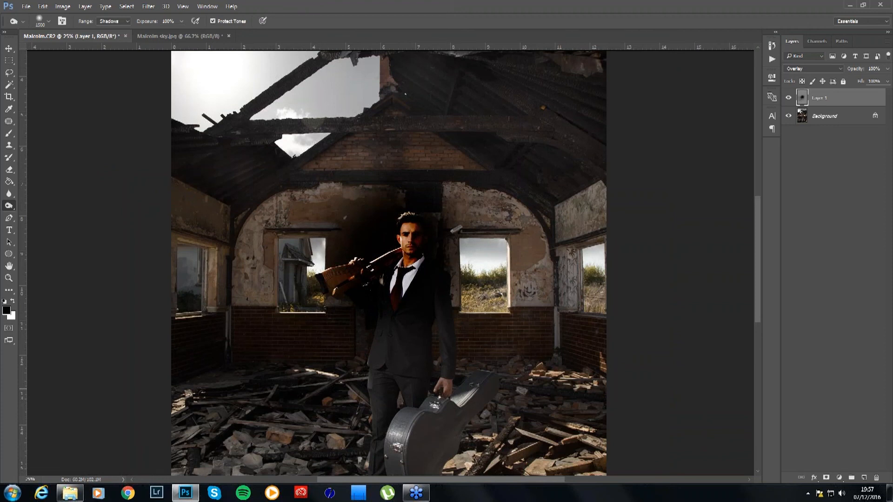
pyautogui.hotkey('ctrl', '+')
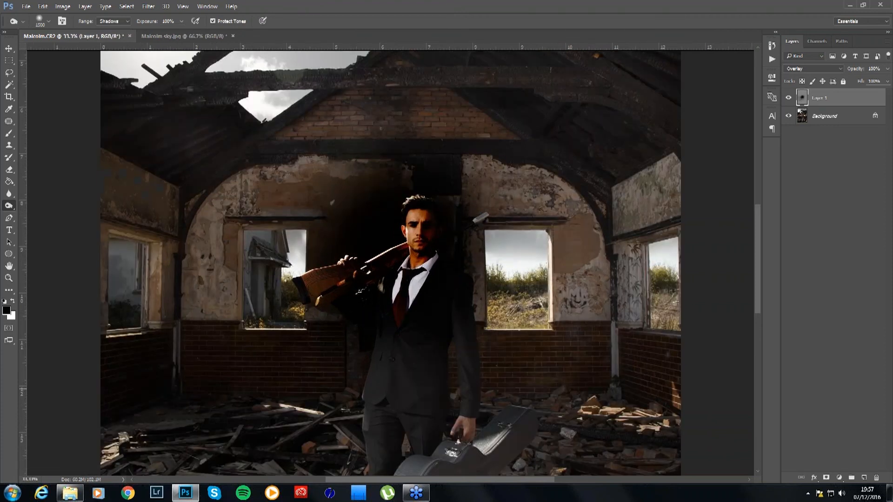
pyautogui.click(789, 98)
pyautogui.click(789, 98)
pyautogui.press('Delete')
# Add a new layer above the Background, fill it with 50% Gray and set its blend mode to Overlay
pyautogui.hotkey('ctrl', 'shift', 'alt', 'n')
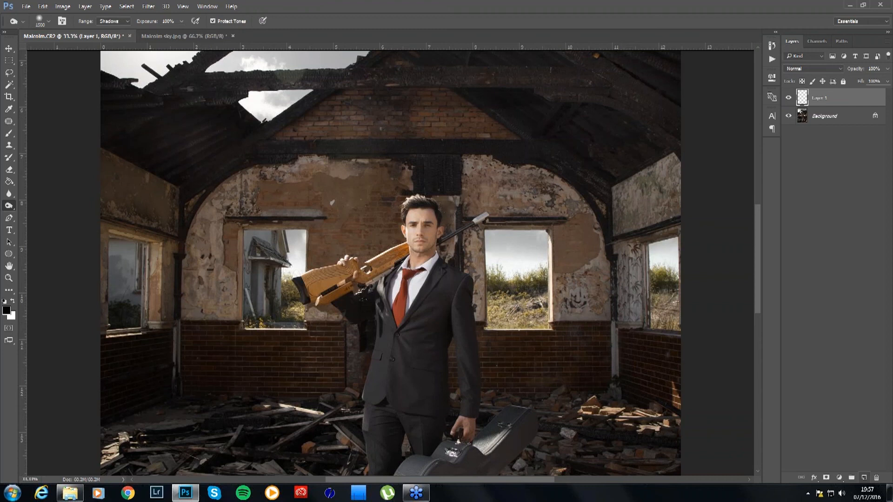
pyautogui.click(43, 6)
pyautogui.click(65, 139)
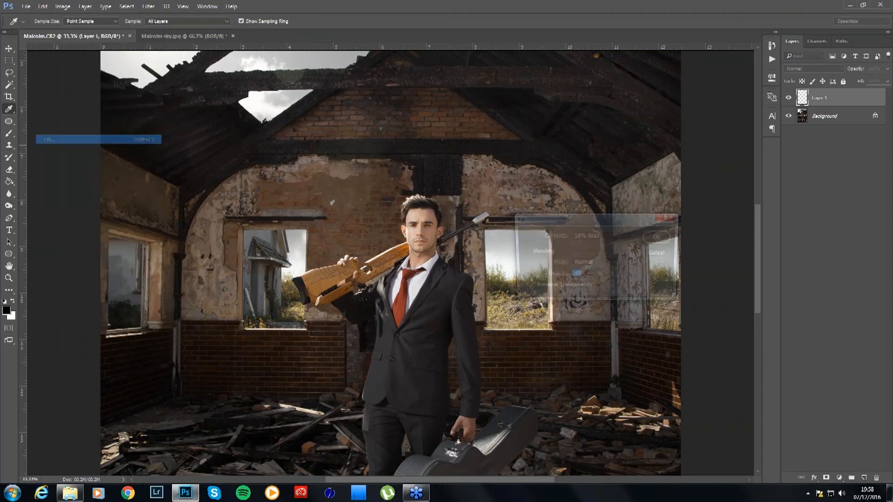
pyautogui.click(651, 237)
pyautogui.press('o')
pyautogui.click(812, 68)
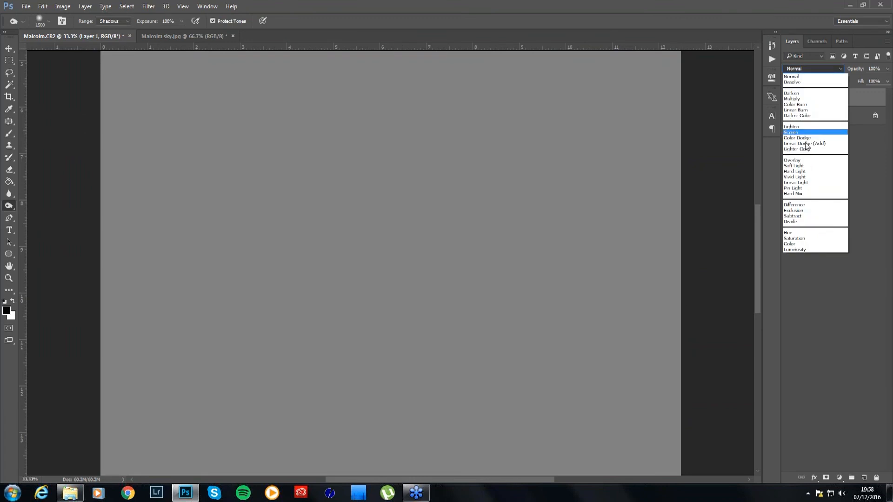
pyautogui.click(800, 161)
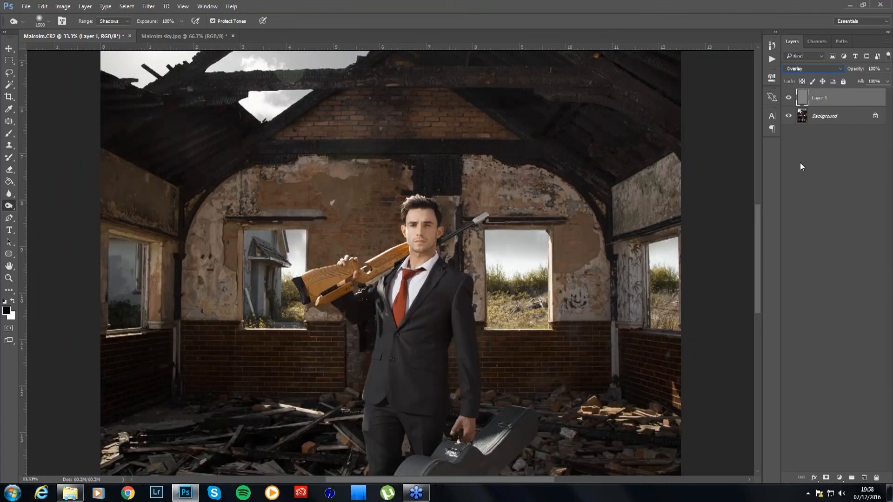
# Dodge the charred beam in the foreground and the man's shoe with a 200 px brush, Highlights range and 20% exposure
pyautogui.hotkey('shift', 'o')
pyautogui.moveTo(360, 373); pyautogui.dragTo(385, 190)
pyautogui.scroll(-3, 319, 385)
pyautogui.press(']')
pyautogui.press(']')
pyautogui.press(']')
pyautogui.press(']')
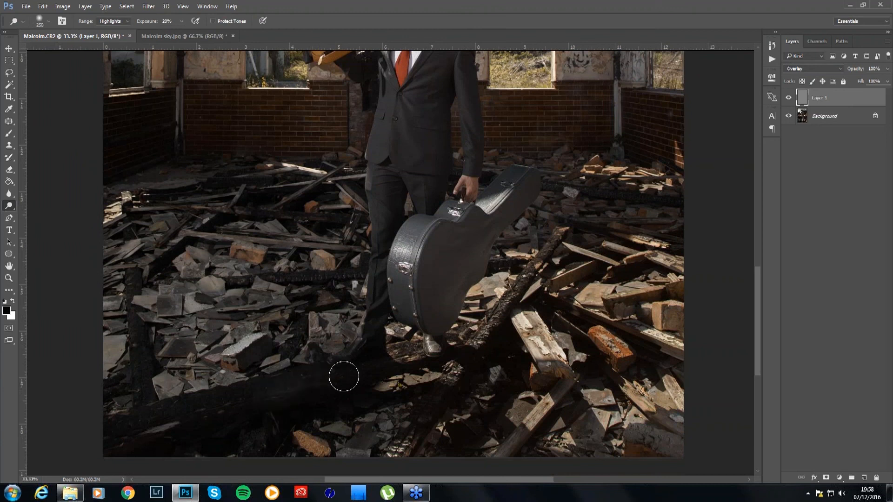
pyautogui.press('[')
pyautogui.press('3')
pyautogui.moveTo(343, 369)
pyautogui.mouseDown()
pyautogui.moveTo(366, 363)
pyautogui.moveTo(360, 354)
pyautogui.moveTo(379, 329)
pyautogui.moveTo(374, 340)
pyautogui.moveTo(374, 294)
pyautogui.moveTo(366, 380)
pyautogui.moveTo(351, 366)
pyautogui.moveTo(209, 412)
pyautogui.moveTo(266, 386)
pyautogui.moveTo(149, 417)
pyautogui.moveTo(321, 384)
pyautogui.moveTo(369, 365)
pyautogui.moveTo(312, 388)
pyautogui.moveTo(166, 411)
pyautogui.moveTo(141, 398)
pyautogui.moveTo(132, 280)
pyautogui.moveTo(137, 354)
pyautogui.moveTo(155, 411)
pyautogui.mouseUp()
pyautogui.moveTo(356, 378)
pyautogui.mouseDown()
pyautogui.moveTo(309, 376)
pyautogui.moveTo(349, 354)
pyautogui.mouseUp()
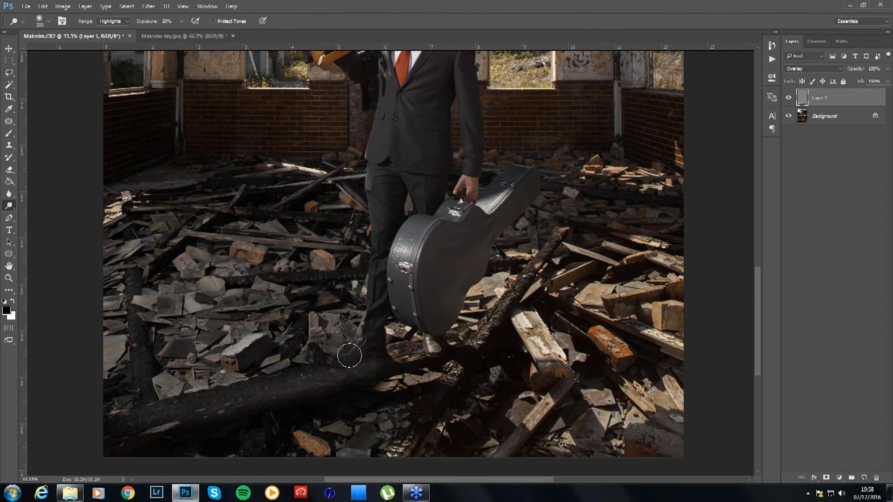
# Burn the area where the man's shoe meets the charred beam, using the Shadows range at 100% exposure, and review the whole portrait
pyautogui.click(9, 206)
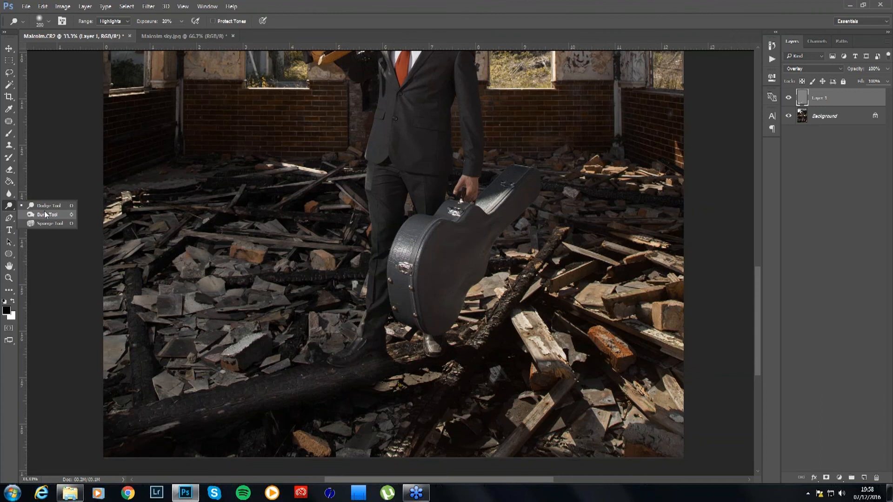
pyautogui.click(44, 214)
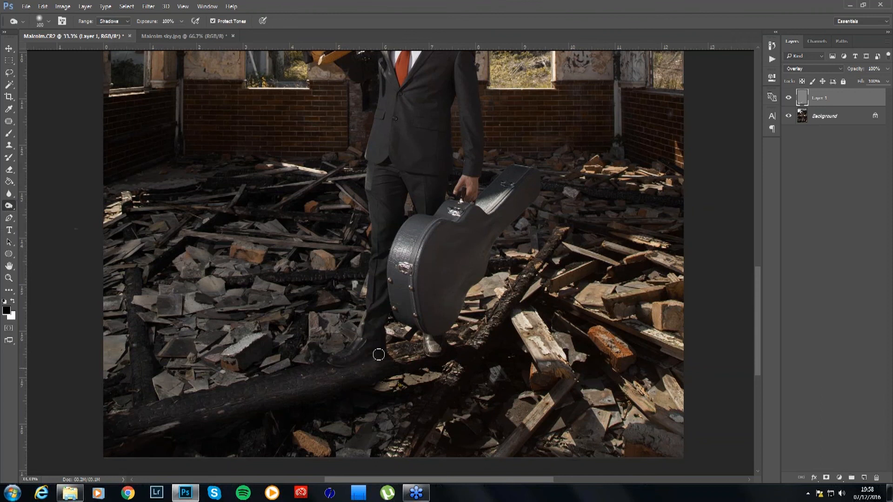
pyautogui.moveTo(353, 373)
pyautogui.mouseDown()
pyautogui.moveTo(350, 351)
pyautogui.moveTo(370, 359)
pyautogui.mouseUp()
pyautogui.hotkey('ctrl', '-')
pyautogui.hotkey('ctrl', '-')
pyautogui.hotkey('ctrl', '-')
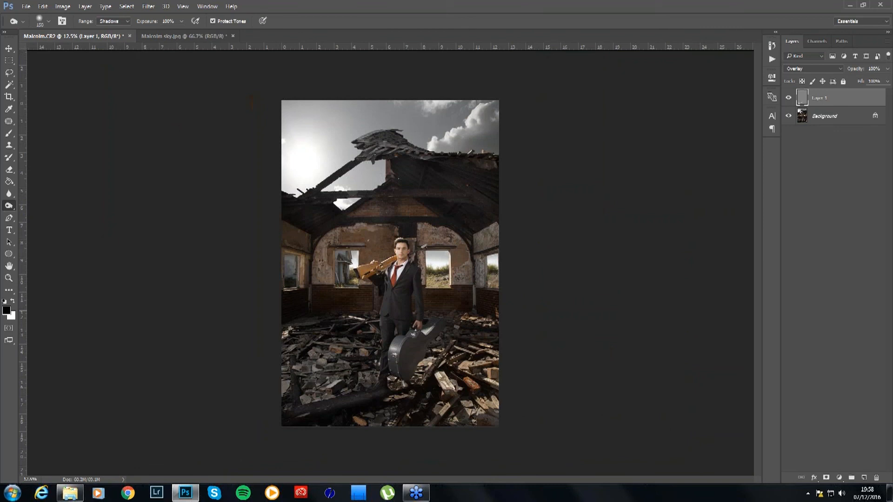
pyautogui.hotkey('ctrl', '+')
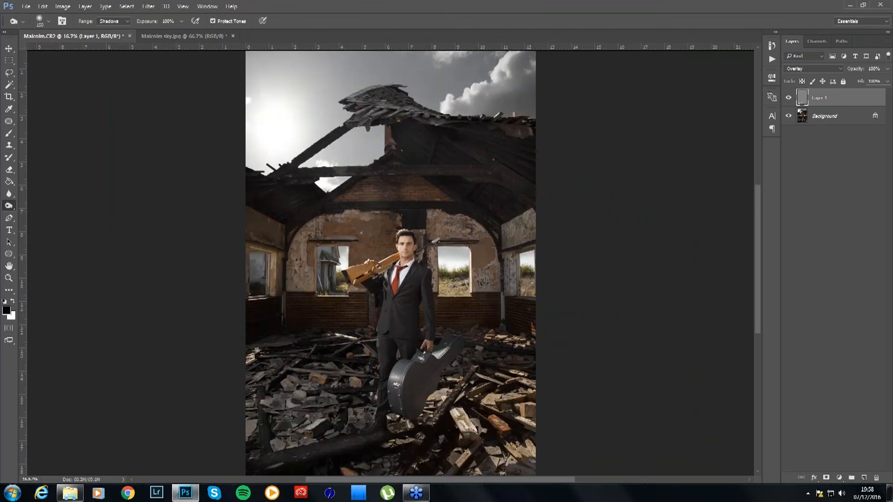
# Compare the portrait with and without the dodge-and-burn work by toggling the gray Overlay layer's visibility
pyautogui.click(789, 99)
pyautogui.click(789, 99)
pyautogui.click(789, 99)
pyautogui.click(789, 100)
pyautogui.click(790, 99)
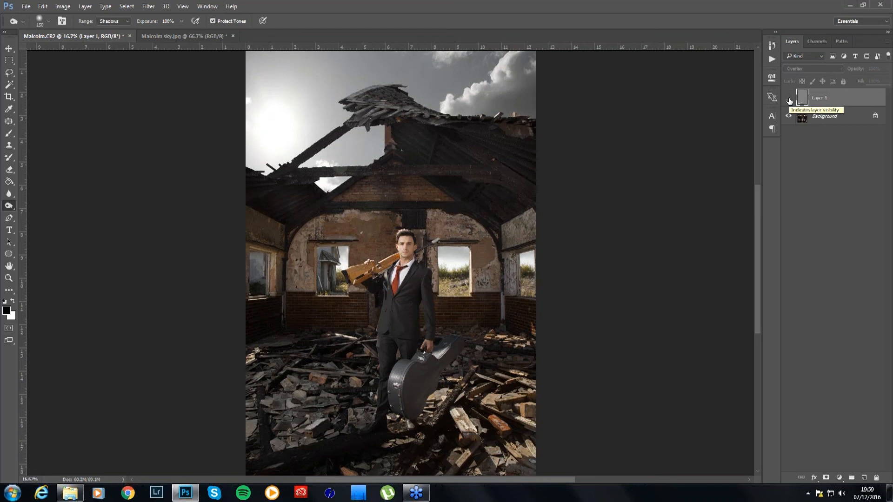
pyautogui.click(790, 99)
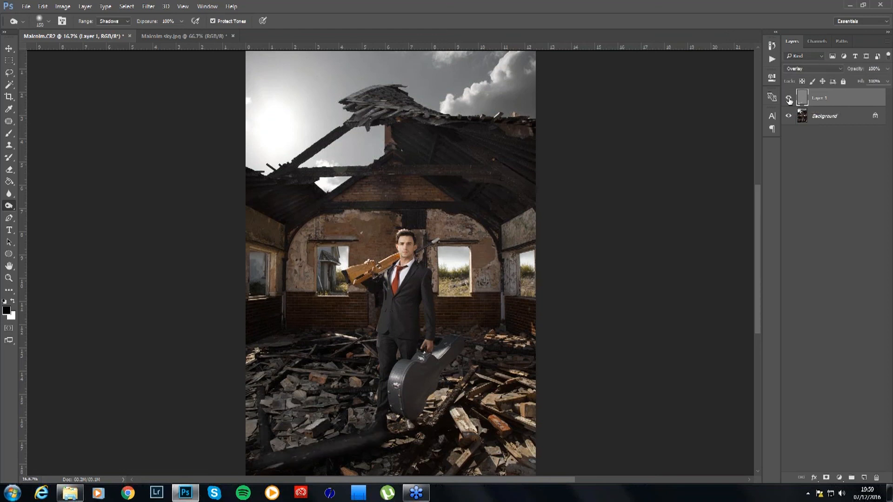
pyautogui.click(789, 99)
pyautogui.click(789, 100)
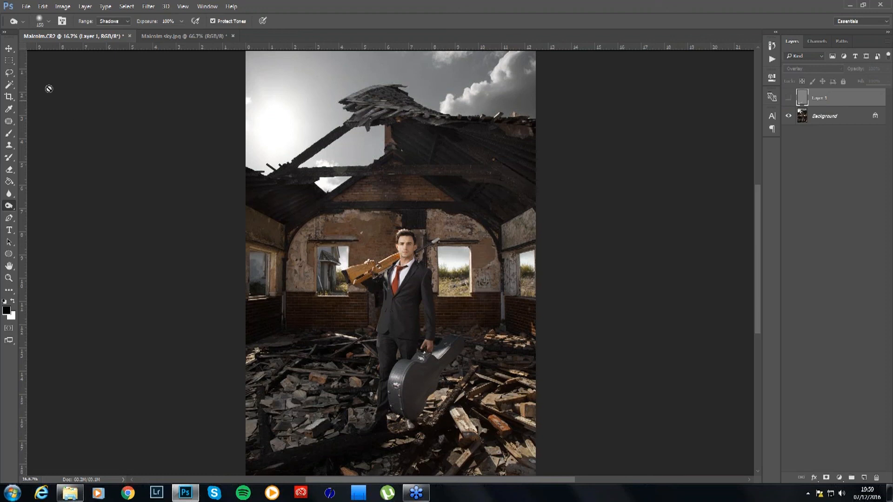
# Activate the Brush tool, make the gray Overlay layer visible again and enlarge the brush to 1400 px
pyautogui.click(9, 48)
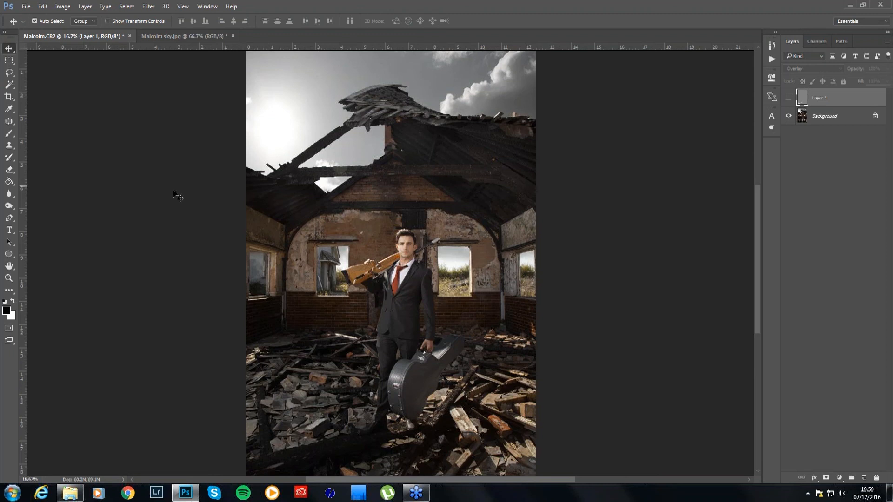
pyautogui.click(10, 136)
pyautogui.click(10, 137)
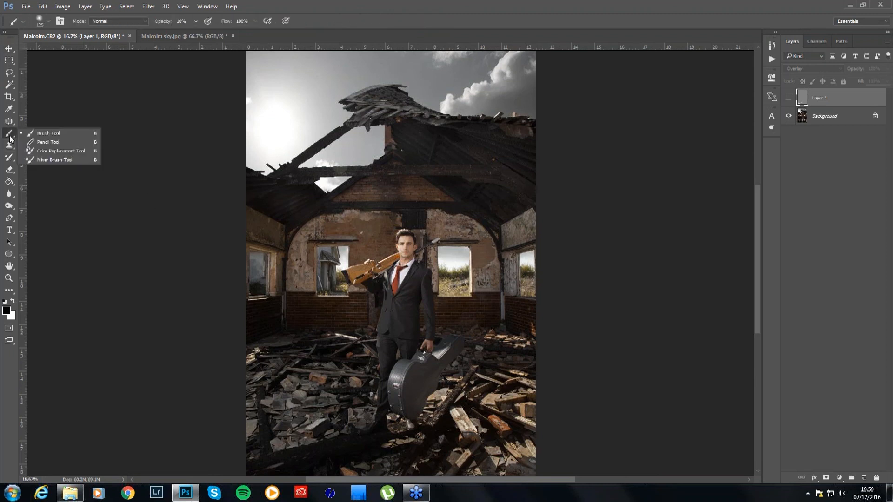
pyautogui.click(46, 133)
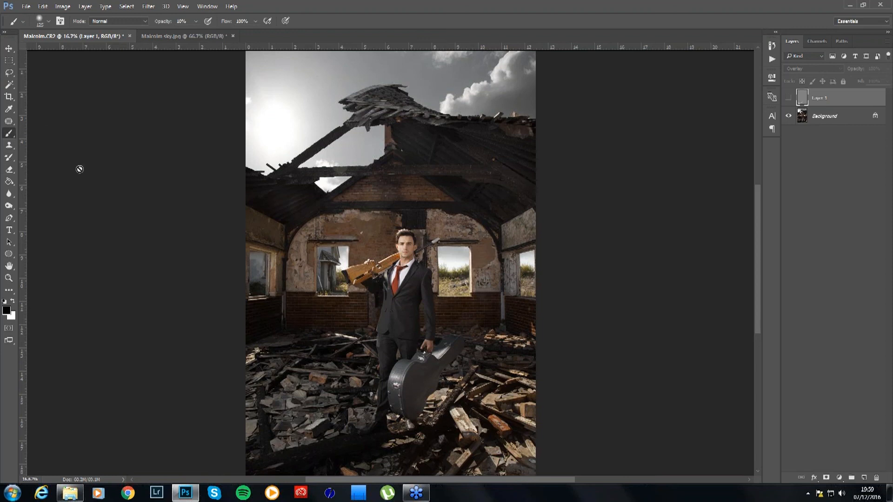
pyautogui.click(788, 98)
pyautogui.press(']')
pyautogui.press(']')
pyautogui.press(']')
pyautogui.press(']')
pyautogui.press(']')
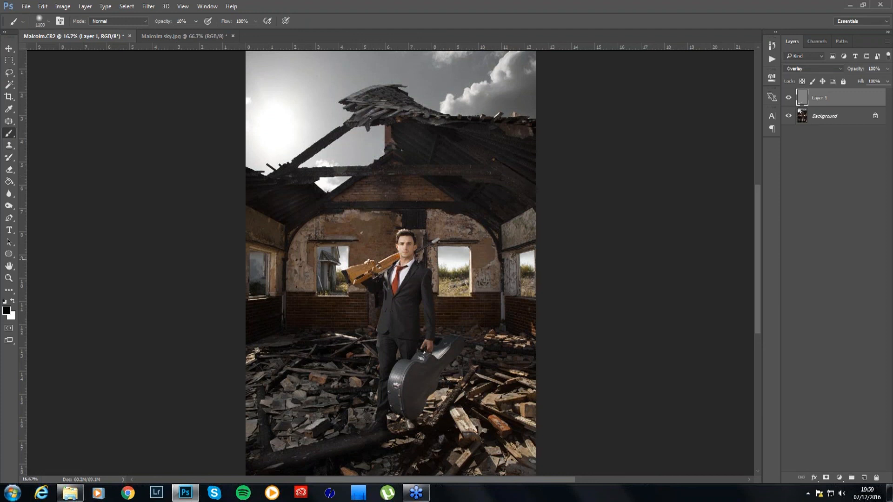
# Choose the soft round brush preset with 0% hardness
pyautogui.click(23, 23)
pyautogui.click(23, 23)
pyautogui.click(48, 21)
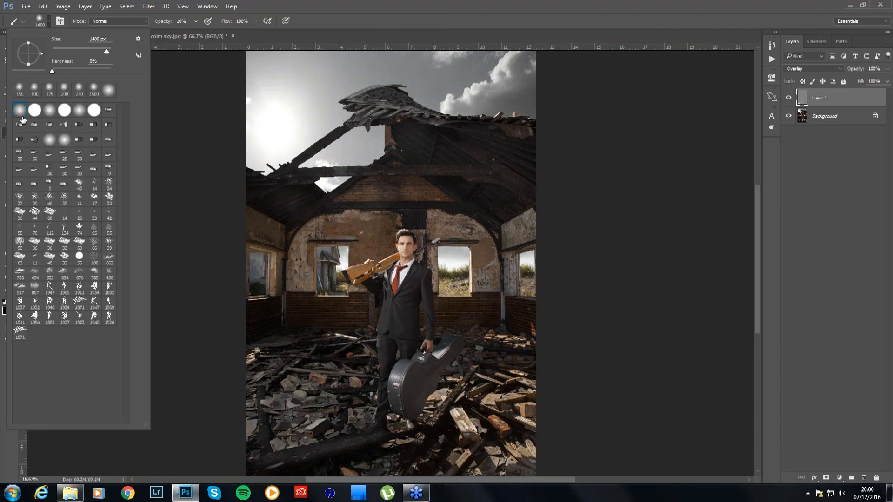
pyautogui.click(19, 112)
pyautogui.click(48, 21)
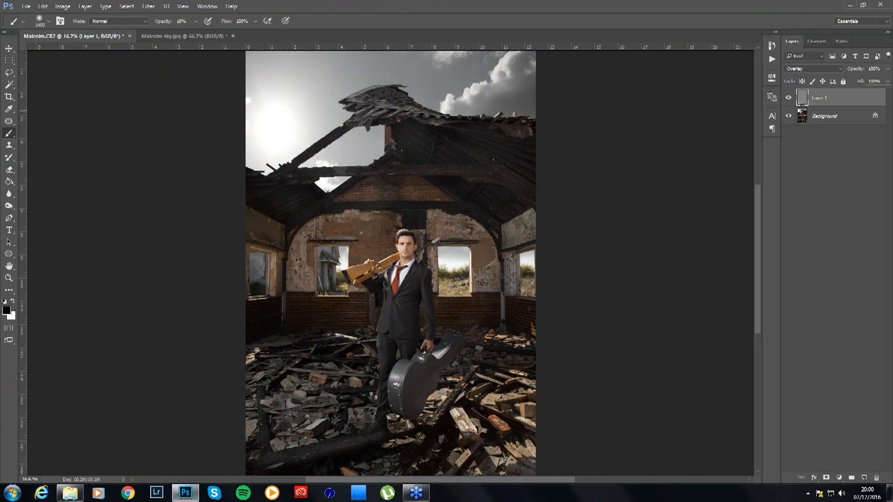
# Flatten the image, run the saved action that adds the masked Darker, Lighter, Blacks, Whites grey and punch curves, and target the Darker mask
pyautogui.click(85, 6)
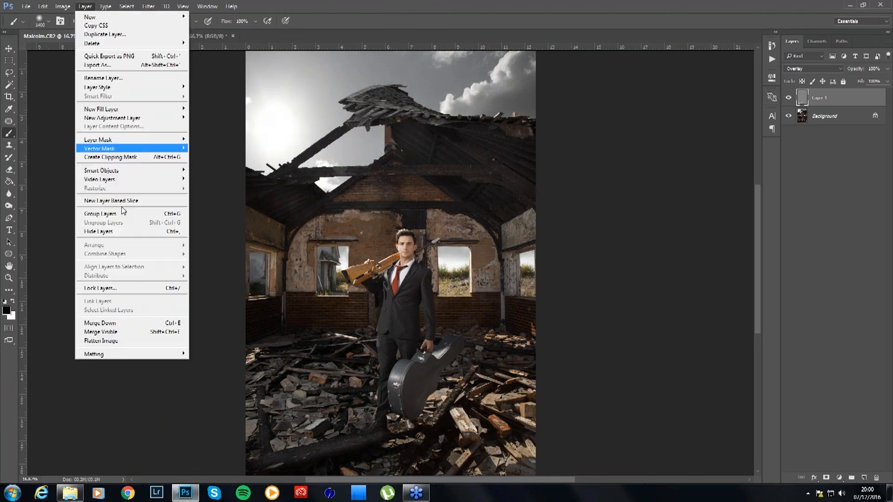
pyautogui.click(101, 341)
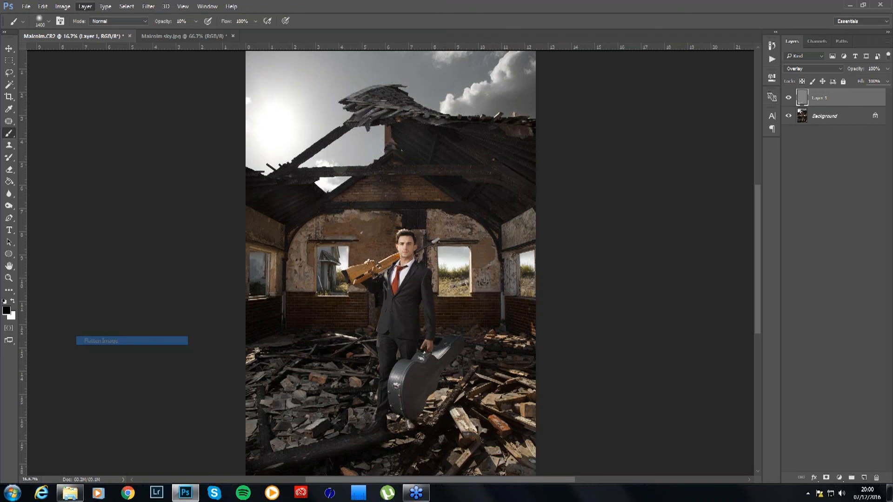
pyautogui.moveTo(410, 224); pyautogui.dragTo(361, 316)
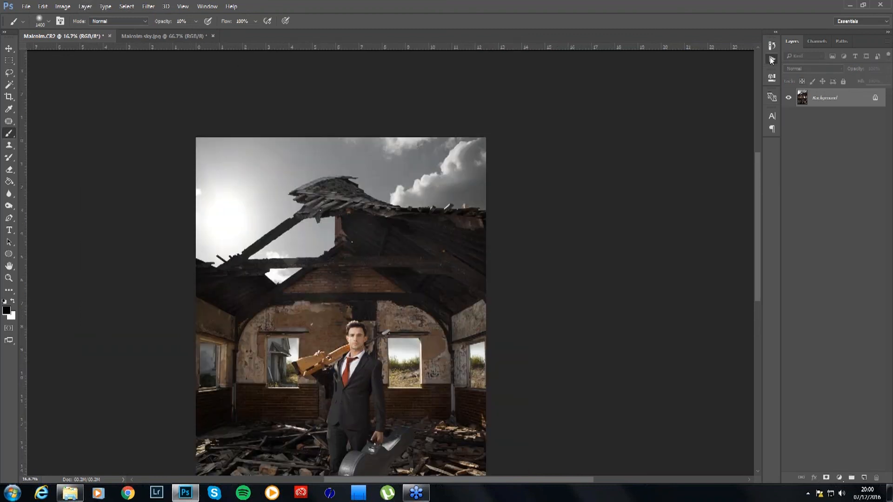
pyautogui.click(772, 59)
pyautogui.click(704, 297)
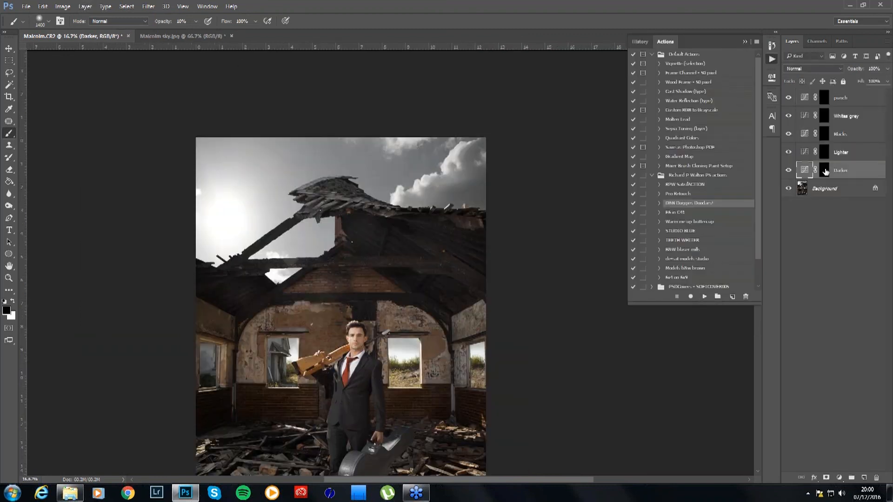
pyautogui.click(745, 41)
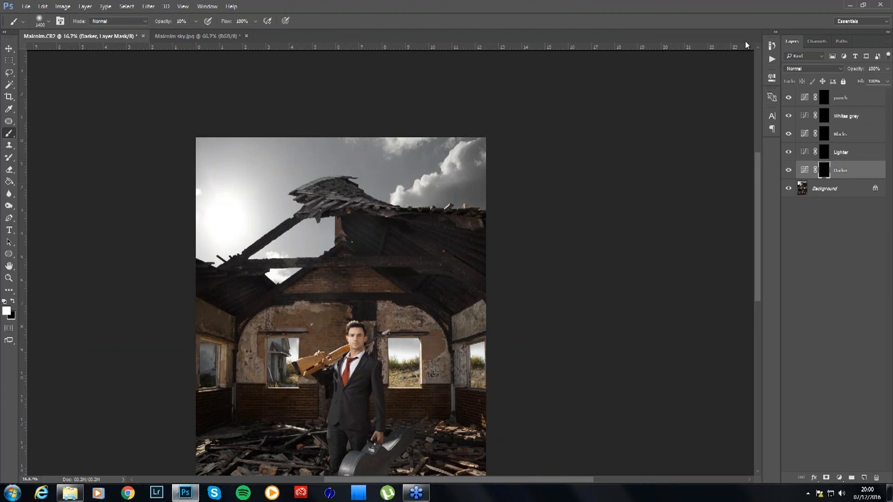
# Set the brush to 100% opacity and a size of 500 px for painting on the Darker mask
pyautogui.press('[')
pyautogui.press('[')
pyautogui.press('[')
pyautogui.press('[')
pyautogui.press('0')
pyautogui.press(']')
pyautogui.press(']')
pyautogui.press(']')
pyautogui.press(']')
pyautogui.press(']')
pyautogui.press(']')
pyautogui.press(']')
pyautogui.press('[')
pyautogui.press('[')
pyautogui.press('[')
pyautogui.press('[')
pyautogui.press('[')
pyautogui.press('[')
pyautogui.press('[')
pyautogui.press('[')
# Try darkening the sky with 500 px white brush strokes on the Darker mask, and undo the attempt
pyautogui.moveTo(251, 186)
pyautogui.mouseDown()
pyautogui.moveTo(281, 158)
pyautogui.moveTo(215, 166)
pyautogui.moveTo(237, 171)
pyautogui.moveTo(236, 212)
pyautogui.moveTo(287, 165)
pyautogui.moveTo(272, 162)
pyautogui.moveTo(273, 146)
pyautogui.moveTo(193, 143)
pyautogui.moveTo(230, 186)
pyautogui.moveTo(345, 155)
pyautogui.moveTo(282, 173)
pyautogui.moveTo(290, 179)
pyautogui.moveTo(272, 190)
pyautogui.moveTo(344, 159)
pyautogui.moveTo(363, 160)
pyautogui.moveTo(382, 186)
pyautogui.moveTo(354, 173)
pyautogui.moveTo(372, 185)
pyautogui.moveTo(405, 167)
pyautogui.moveTo(406, 175)
pyautogui.moveTo(421, 172)
pyautogui.moveTo(470, 132)
pyautogui.moveTo(404, 159)
pyautogui.mouseUp()
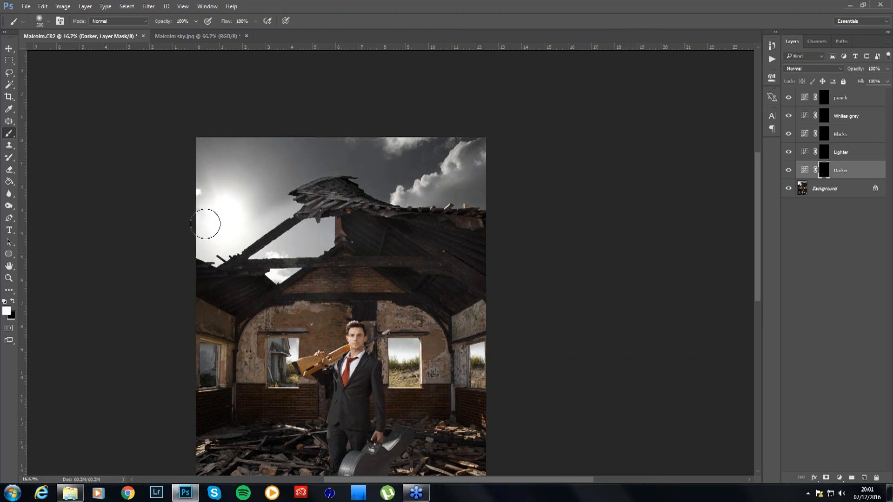
pyautogui.moveTo(280, 202); pyautogui.dragTo(287, 186)
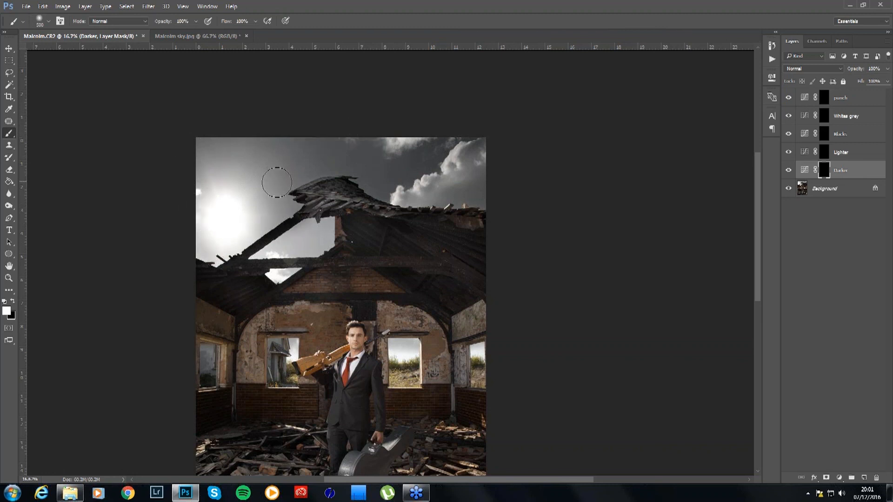
pyautogui.hotkey('ctrl', 'z')
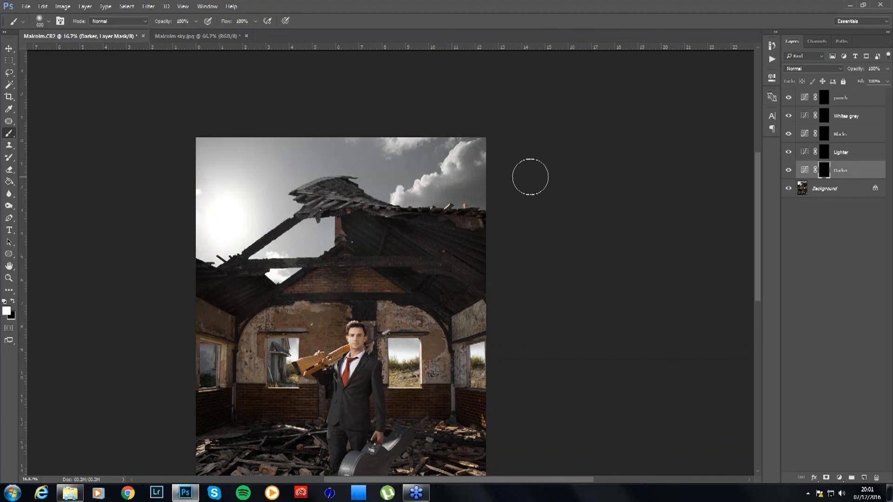
# Darken the sky by painting white on the Darker mask with a much larger soft brush along the picture's upper edge
pyautogui.press(']')
pyautogui.press(']')
pyautogui.press(']')
pyautogui.press(']')
pyautogui.press(']')
pyautogui.press(']')
pyautogui.moveTo(318, 168); pyautogui.dragTo(371, 269)
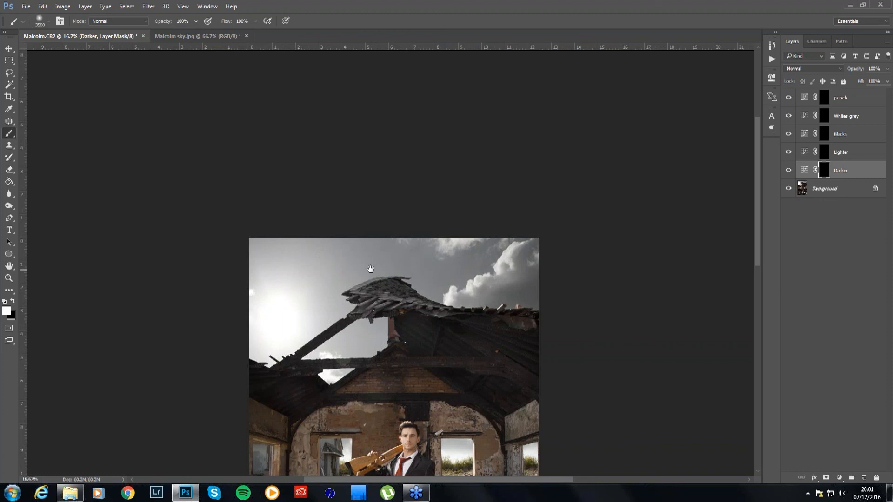
pyautogui.moveTo(371, 268); pyautogui.dragTo(370, 267)
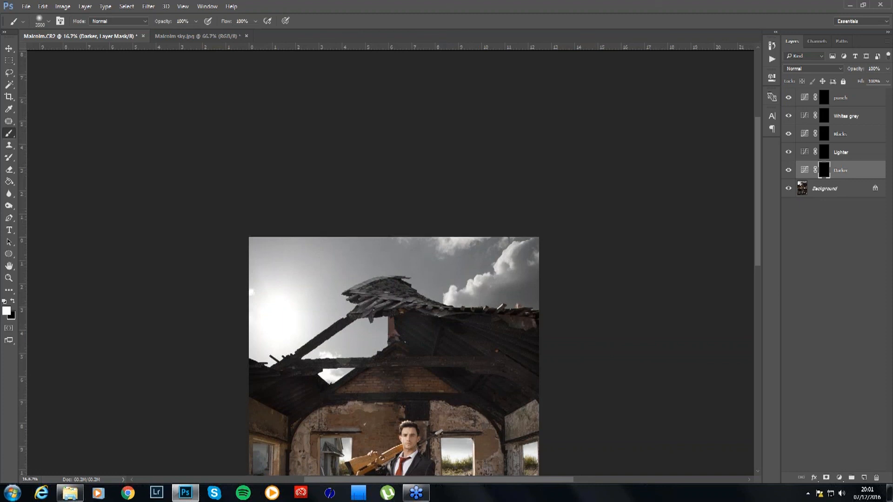
pyautogui.moveTo(353, 154)
pyautogui.mouseDown()
pyautogui.moveTo(253, 120)
pyautogui.moveTo(130, 169)
pyautogui.mouseUp()
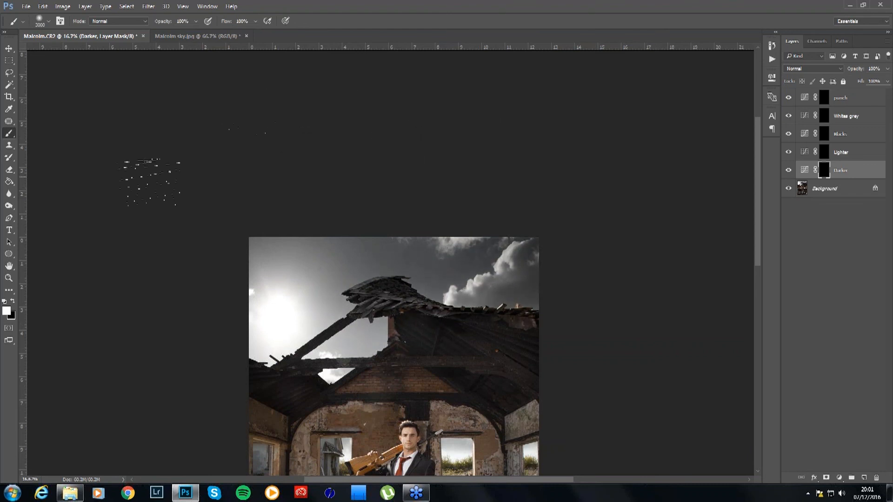
# Darken the rubble and charred beam in the lower-left foreground with a large white brush on the Darker mask
pyautogui.click(288, 335)
pyautogui.moveTo(262, 220); pyautogui.dragTo(247, 153)
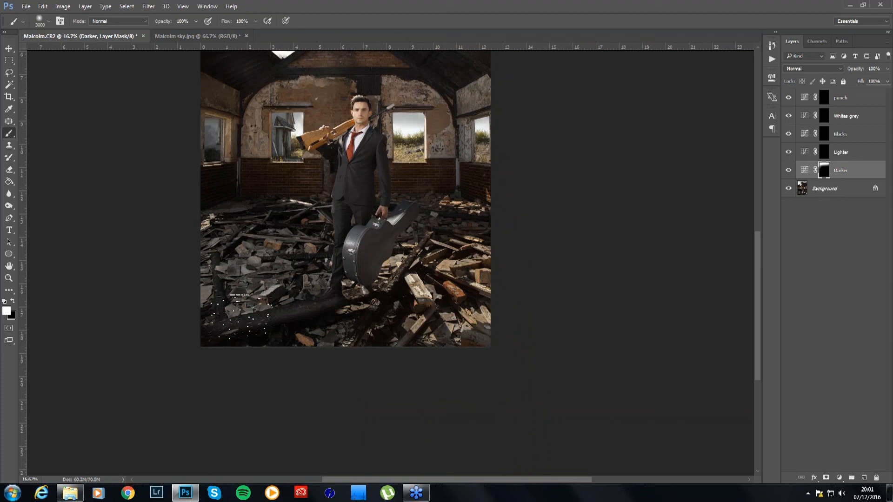
pyautogui.press('[')
pyautogui.press('[')
pyautogui.press('[')
pyautogui.click(189, 225)
# Remove excess darkening from the lower-left rubble by painting black on the Darker mask with a 2100 px brush
pyautogui.press('[')
pyautogui.press('[')
pyautogui.press('[')
pyautogui.press('[')
pyautogui.press('[')
pyautogui.press('[')
pyautogui.press('x')
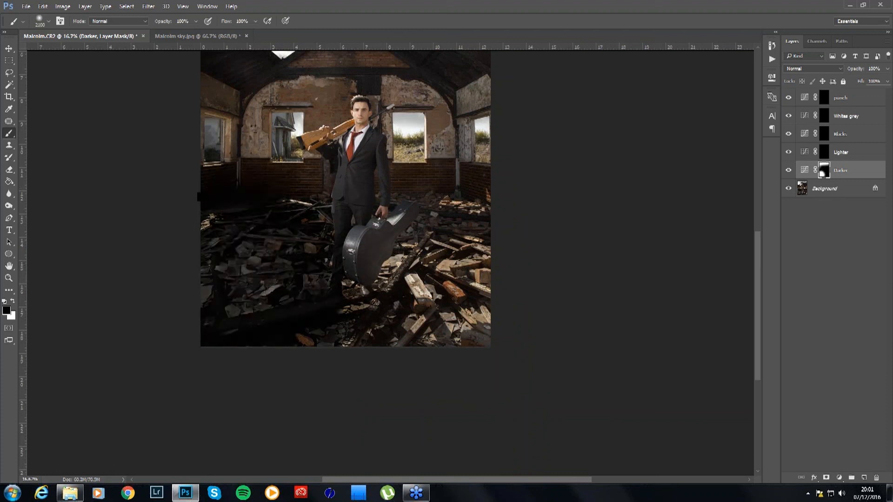
pyautogui.click(192, 190)
pyautogui.click(266, 273)
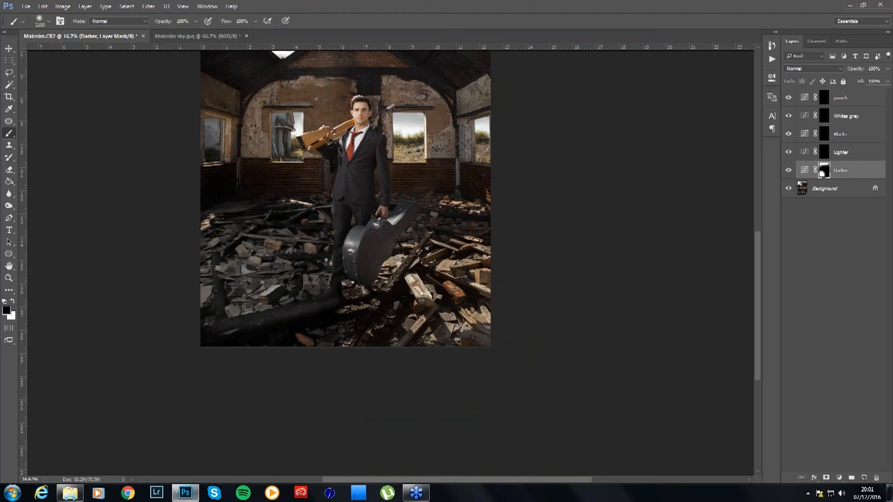
# Darken the outer edges of the foreground with a 2100 px white brush on the Darker mask
pyautogui.press('x')
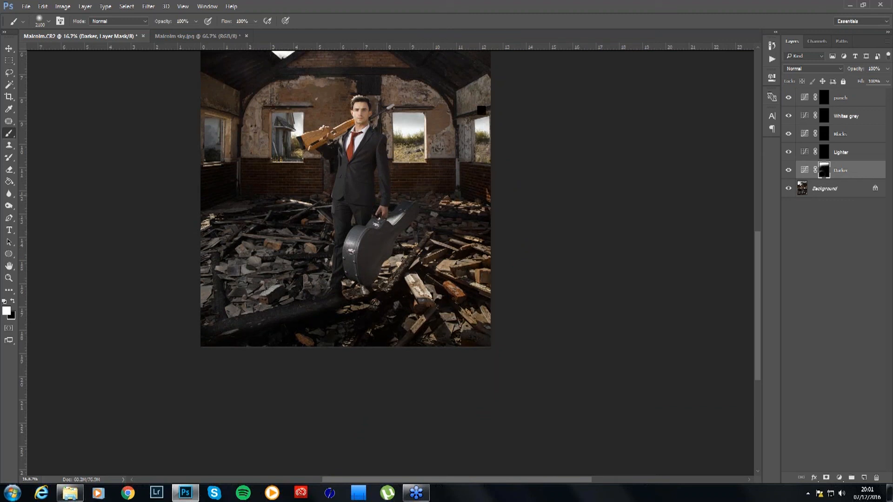
pyautogui.moveTo(81, 181)
pyautogui.mouseDown()
pyautogui.moveTo(95, 137)
pyautogui.moveTo(94, 69)
pyautogui.mouseUp()
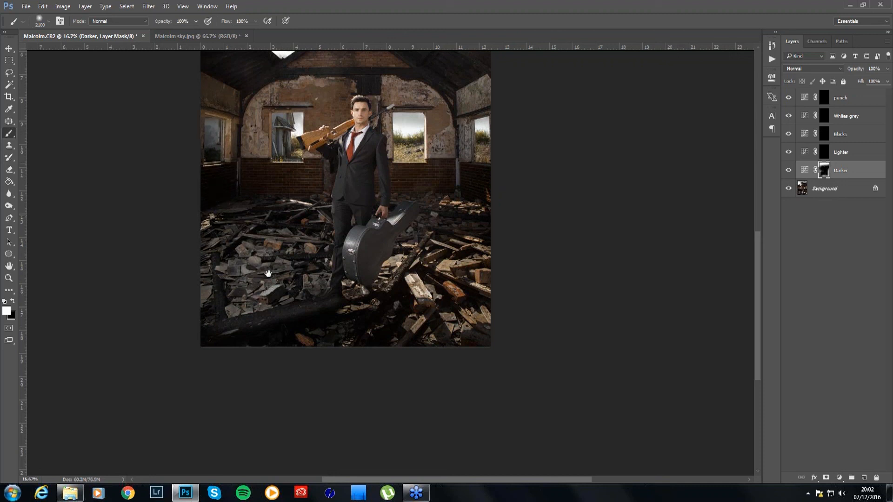
pyautogui.scroll(3, 269, 273)
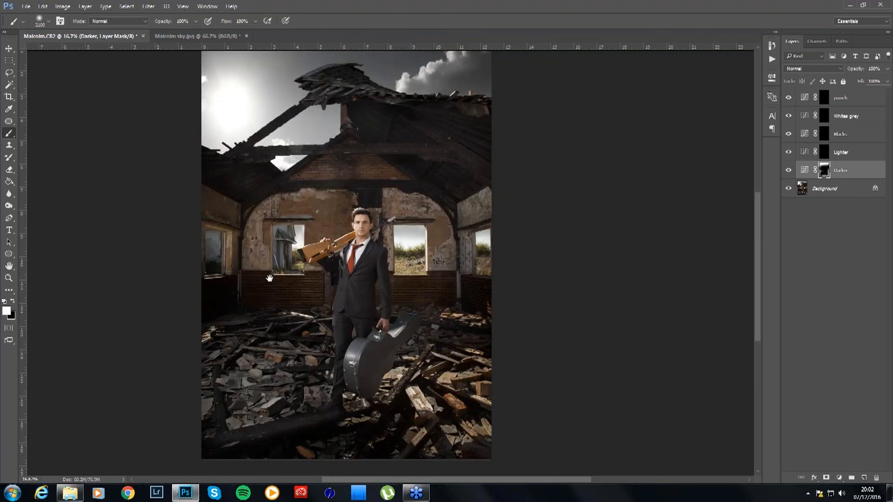
# Flatten the curves layers into the Background and fit the whole portrait on screen
pyautogui.moveTo(270, 278); pyautogui.dragTo(270, 281)
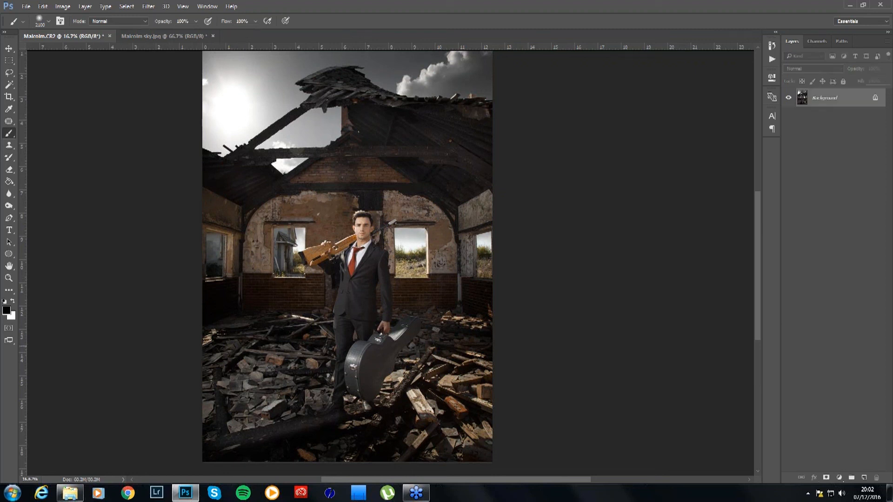
pyautogui.hotkey('ctrl', '-')
pyautogui.hotkey('ctrl', '0')
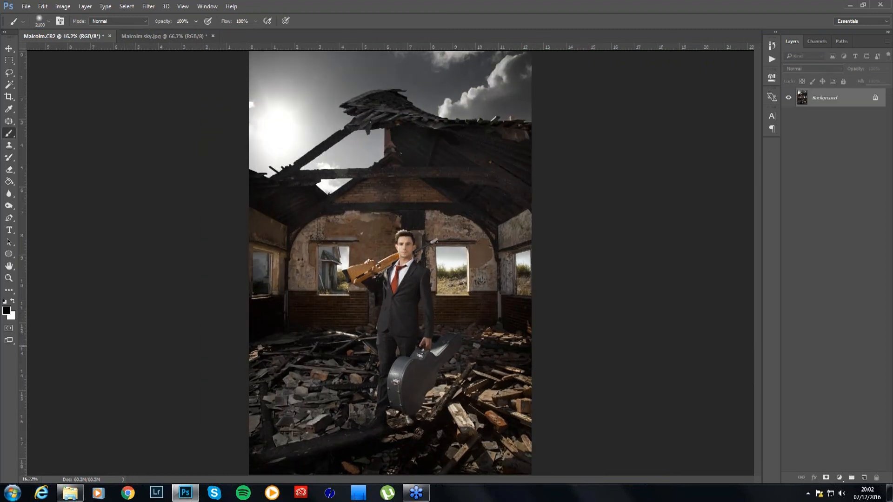
# Review the brush presets and pick the soft round brush with 0% hardness at 2100 px
pyautogui.click(23, 21)
pyautogui.click(30, 23)
pyautogui.click(48, 22)
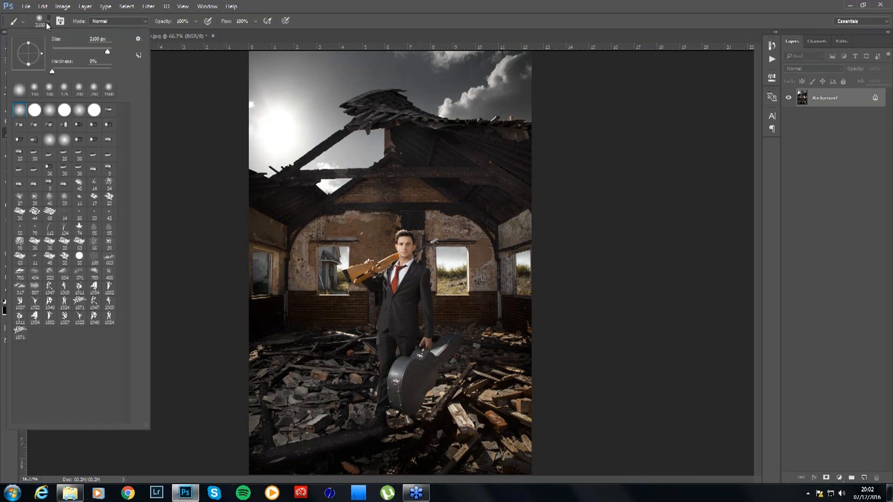
pyautogui.click(20, 112)
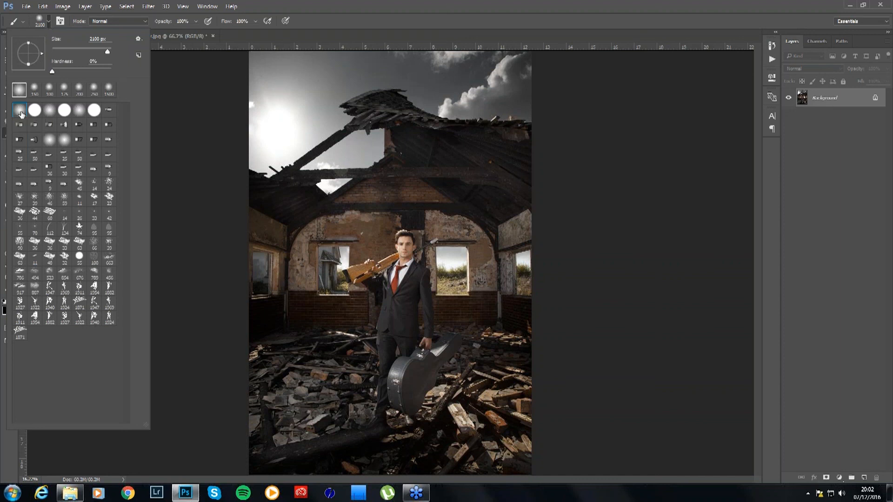
pyautogui.click(48, 22)
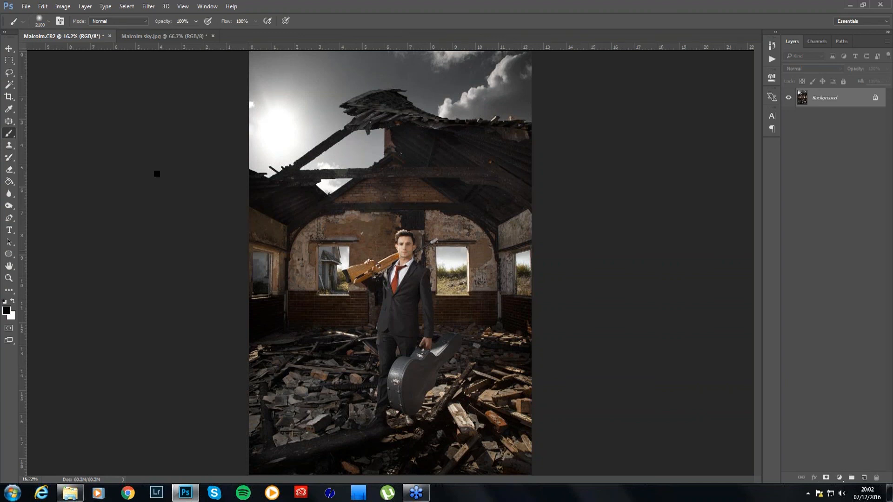
# Compare the portrait's History snapshots 5 and 6 at 12.5% zoom and restore the Snapshot 6 version
pyautogui.click(9, 48)
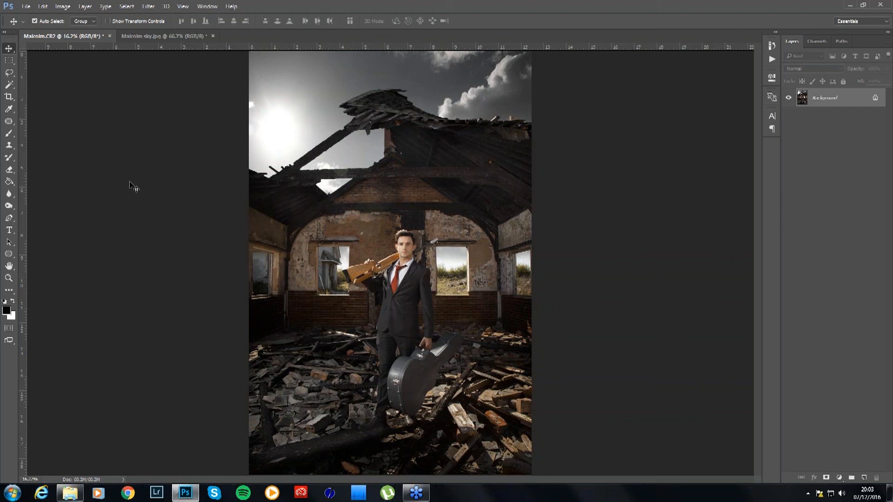
pyautogui.press('ctrl')
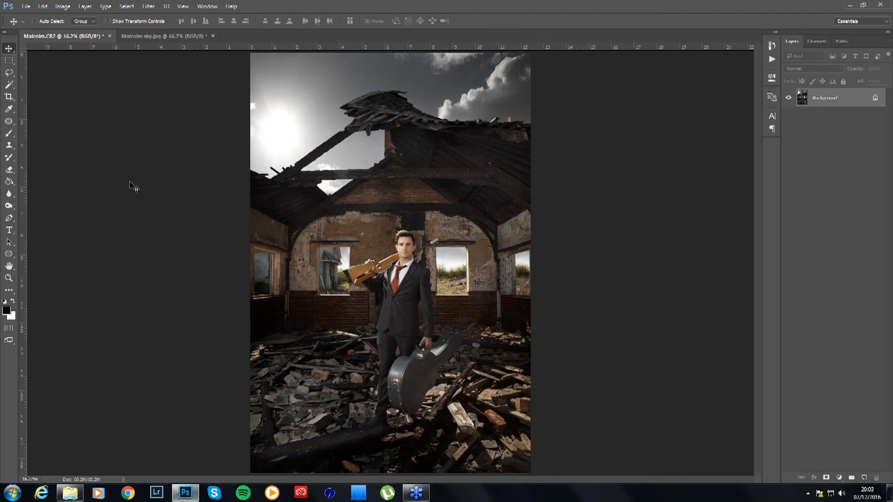
pyautogui.hotkey('ctrl', '-')
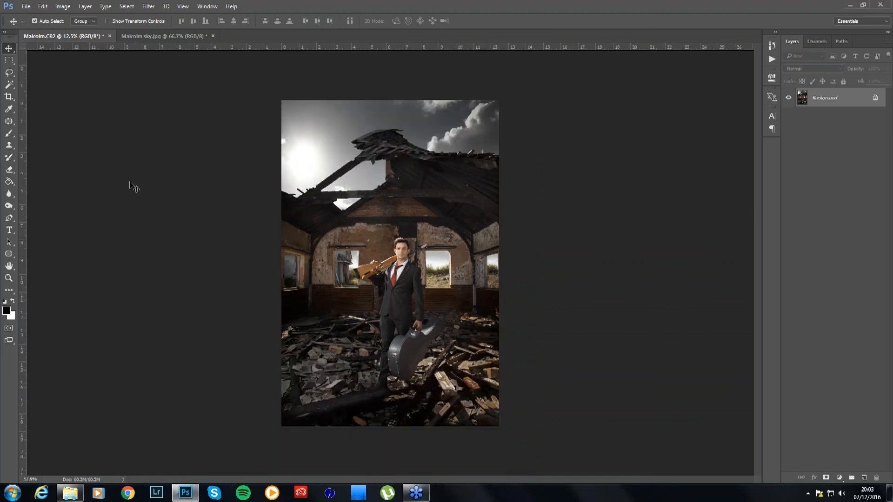
pyautogui.click(772, 45)
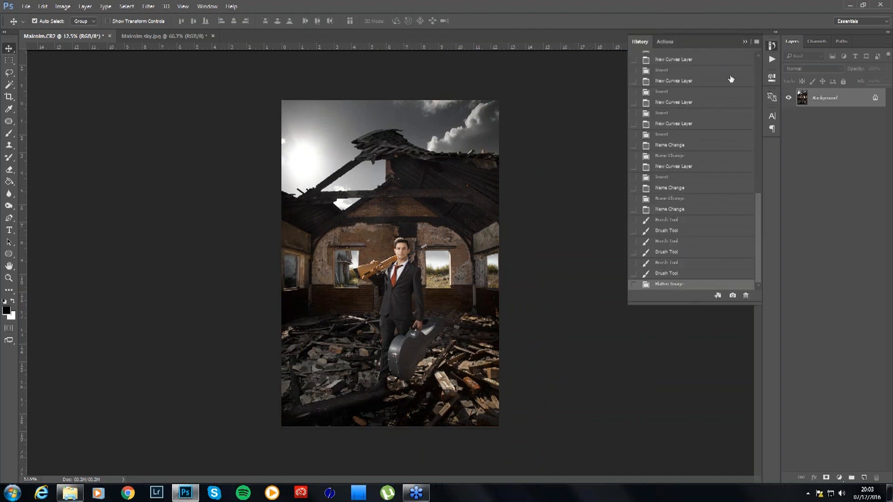
pyautogui.moveTo(758, 249); pyautogui.dragTo(755, 110)
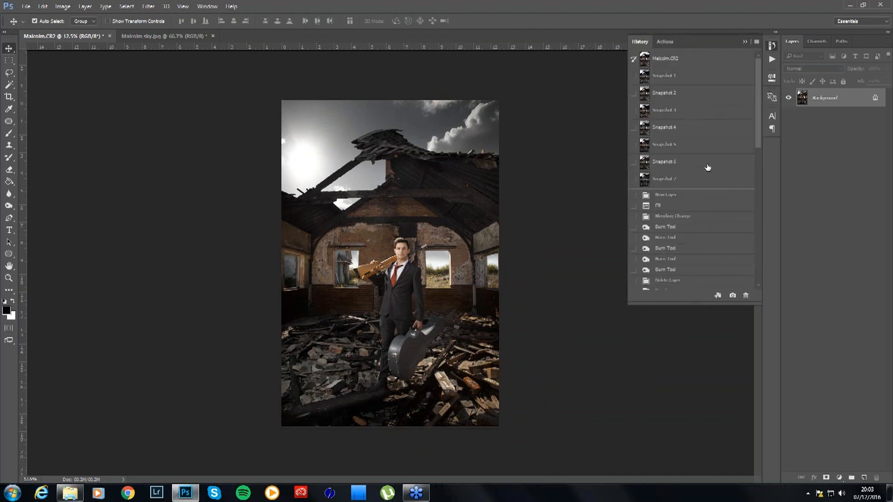
pyautogui.click(707, 167)
pyautogui.click(701, 147)
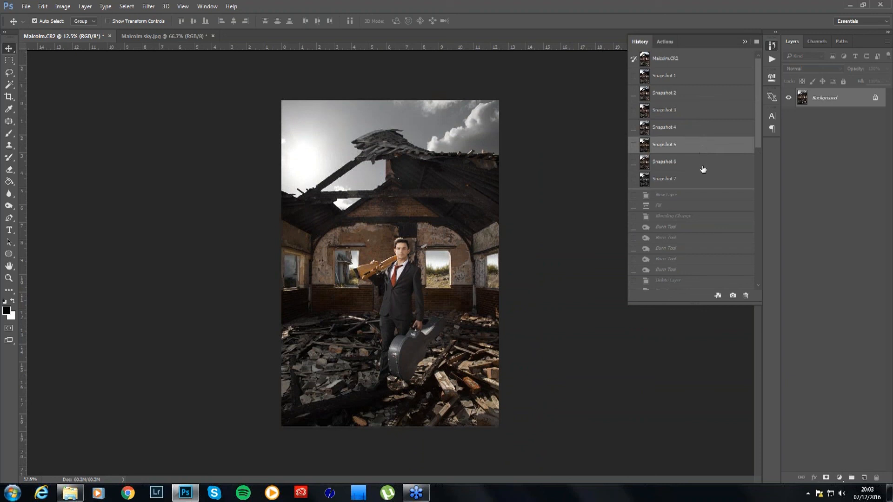
pyautogui.click(704, 169)
pyautogui.click(745, 42)
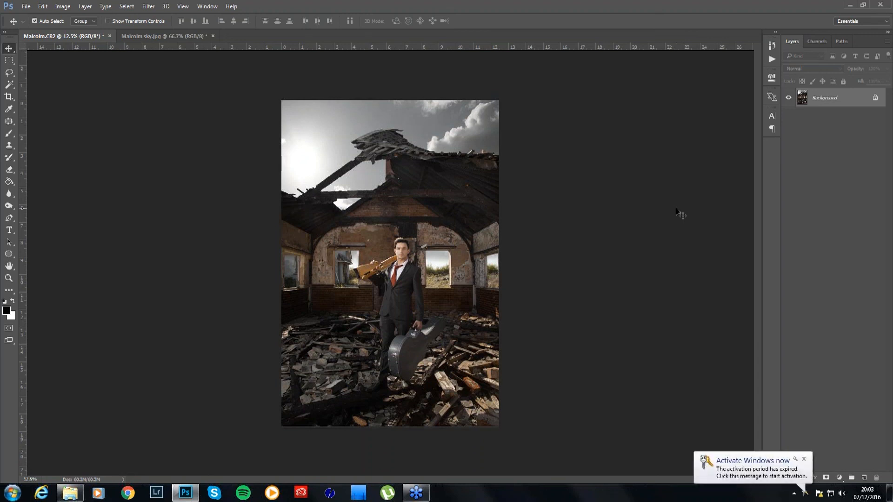
pyautogui.click(804, 459)
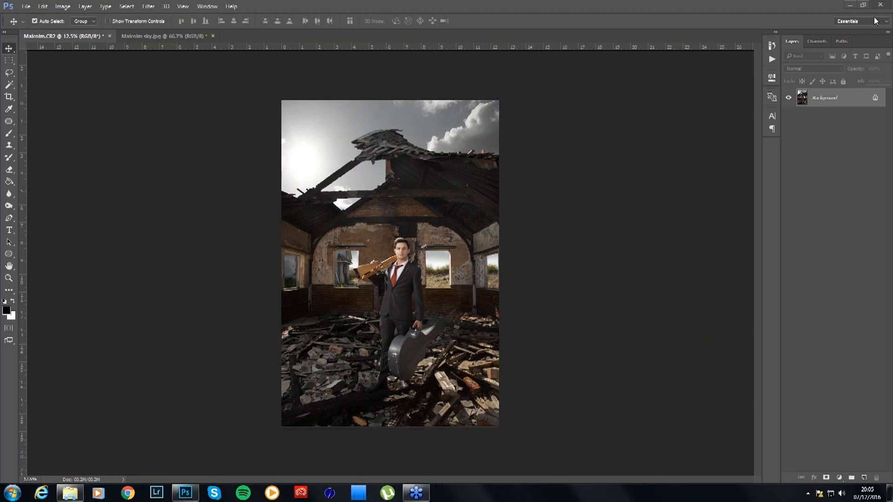
pyautogui.click(820, 41)
pyautogui.click(794, 41)
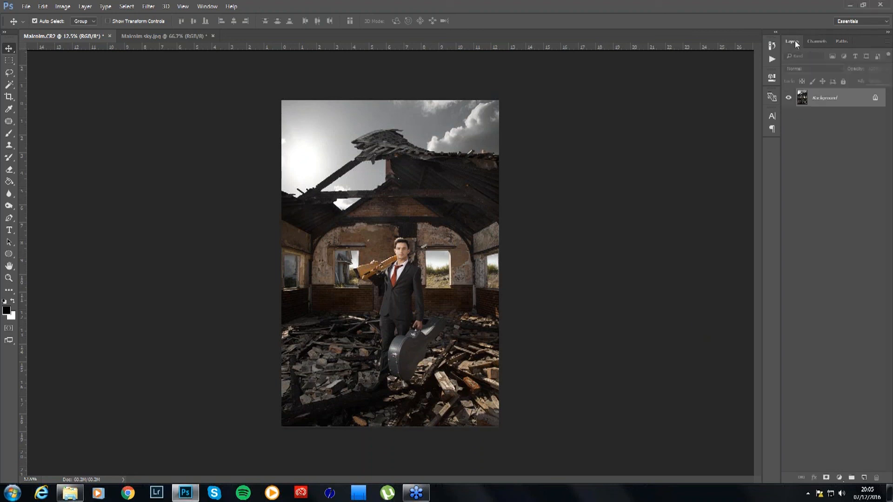
pyautogui.click(817, 40)
pyautogui.click(845, 42)
pyautogui.click(794, 42)
pyautogui.click(149, 7)
pyautogui.click(148, 7)
# Close the Malcolm sky.jpg document without saving its changes, leaving only the Malcolm portrait open
pyautogui.click(155, 35)
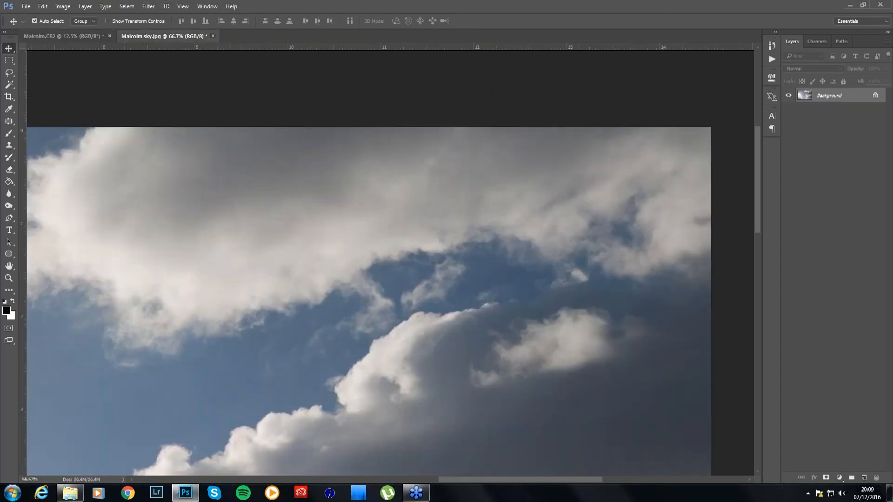
pyautogui.click(213, 36)
pyautogui.click(448, 186)
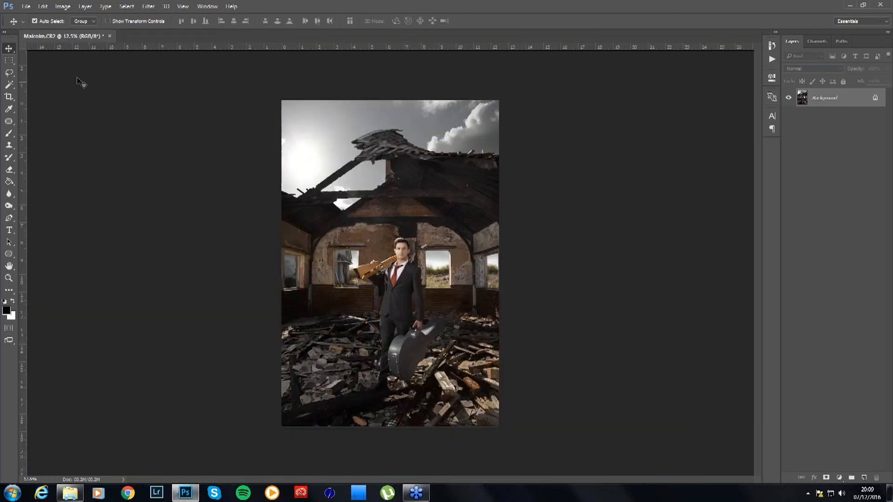